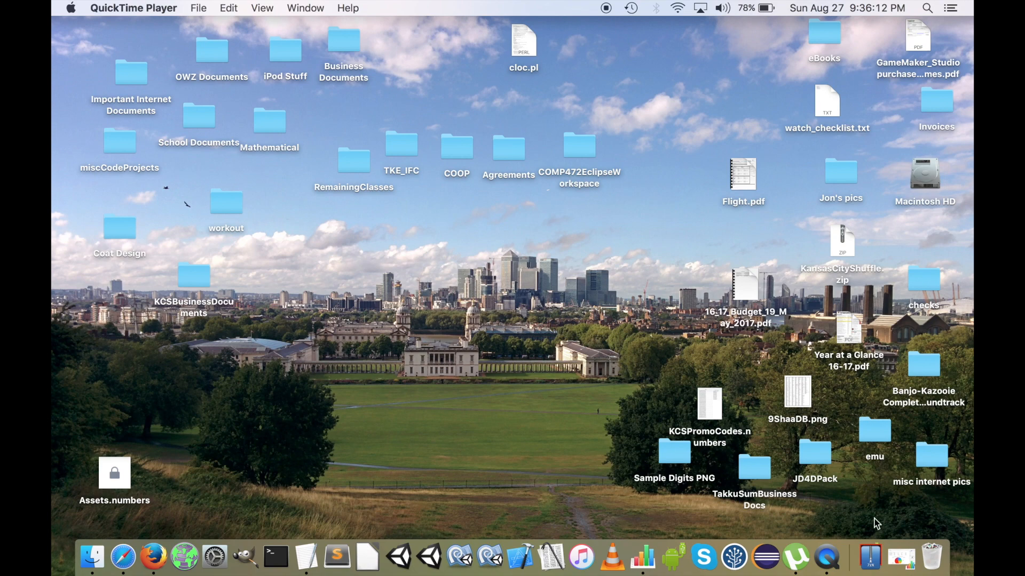
Restore the minimized Numbers spreadsheet and examine the dates, descriptions and amounts in the expense table
left_click(900, 563)
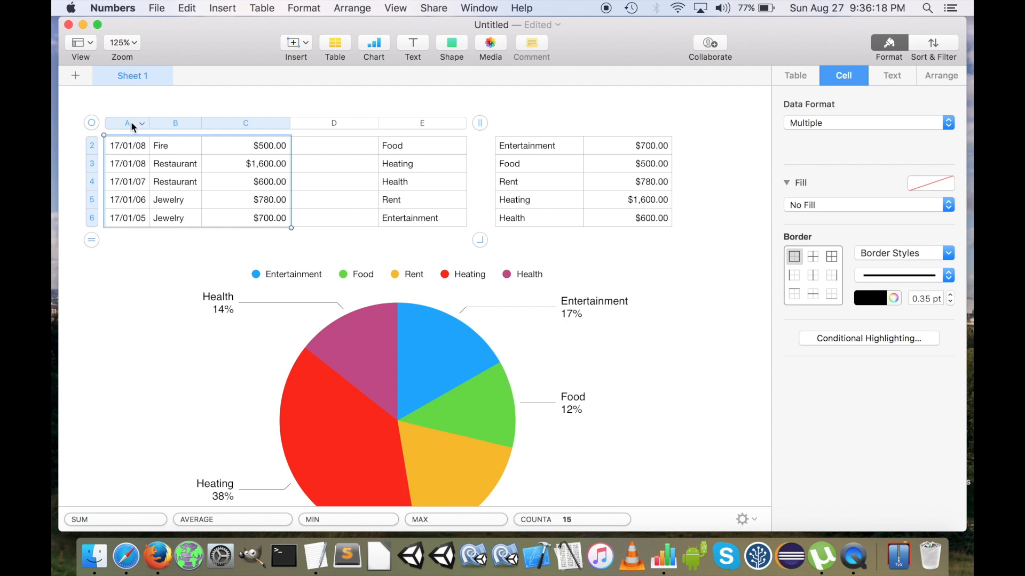
left_click(95, 104)
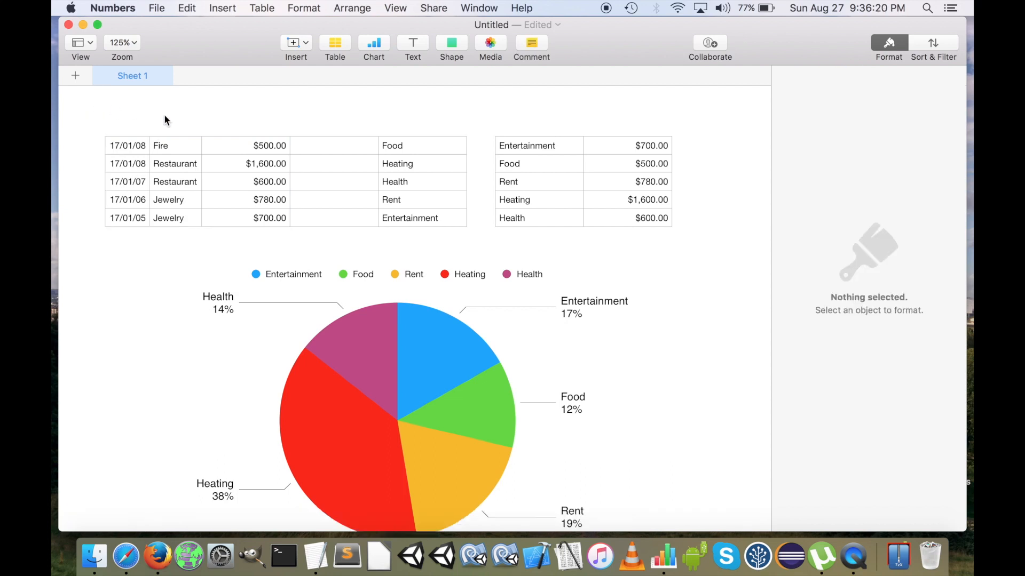
left_click_drag(133, 140, 271, 216)
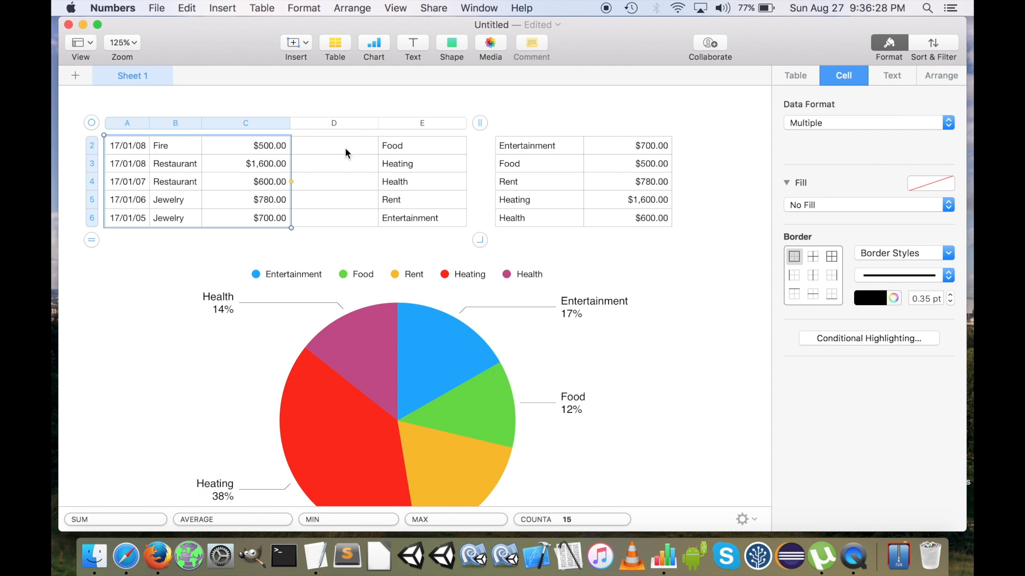
left_click(326, 151)
left_click_drag(135, 155, 247, 150)
Examine the category choices offered by the pop-up cell E2 in the expense table
left_click(387, 155)
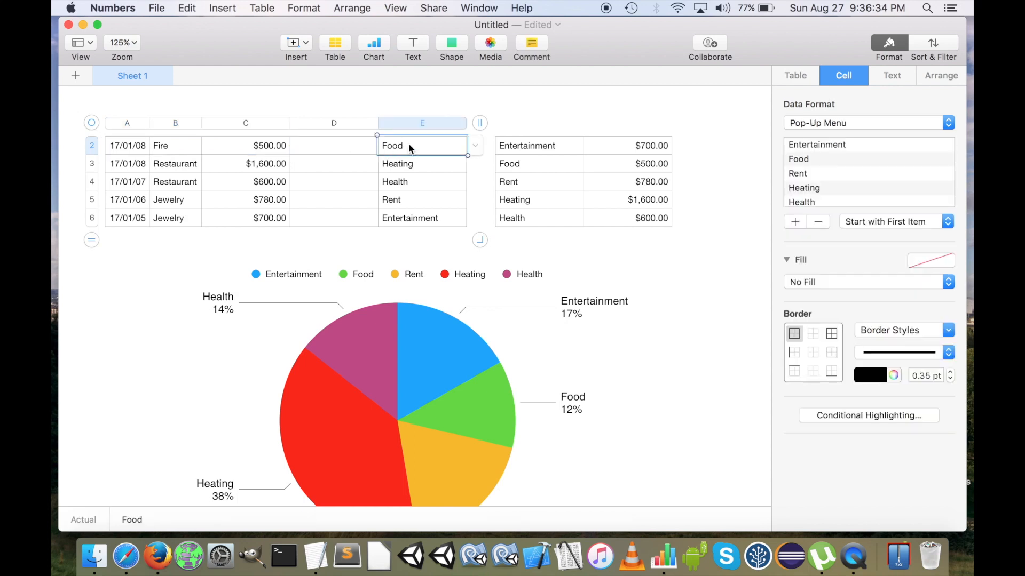
left_click(476, 145)
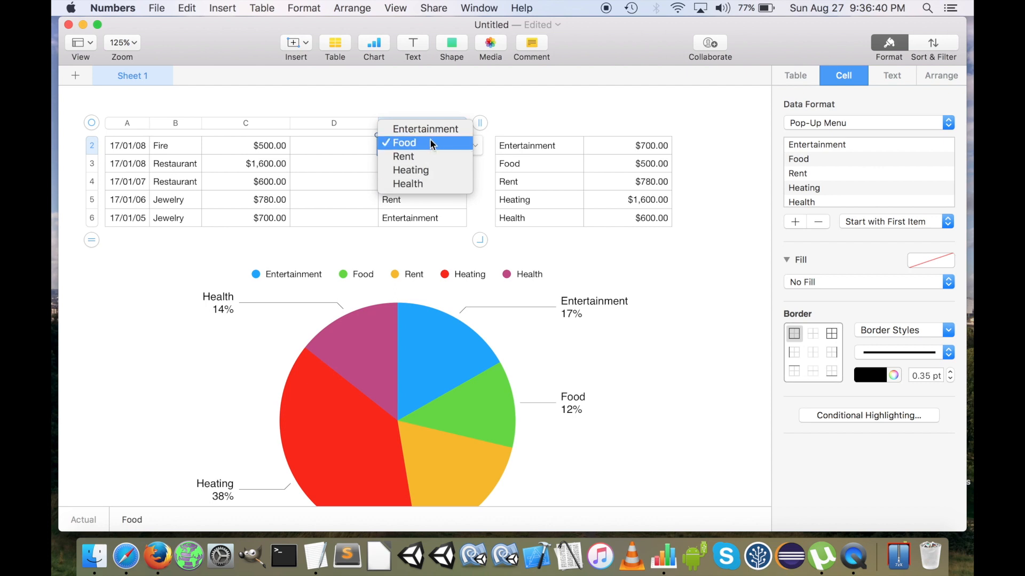
left_click(540, 133)
Inspect the per-category total cells in the summary table and the data references of the pie chart
left_click(547, 145)
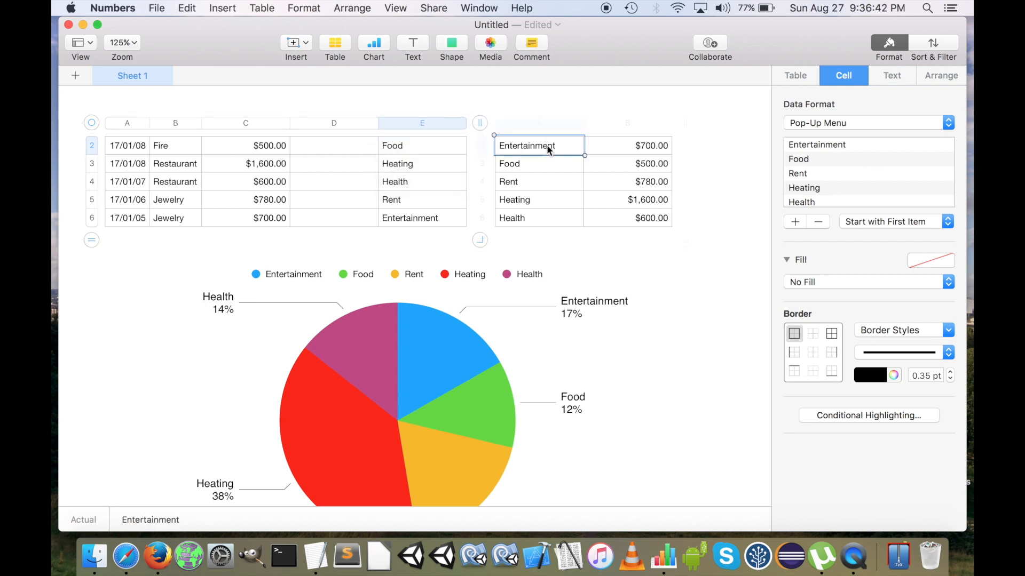
left_click(630, 145)
left_click(633, 164)
left_click(634, 181)
left_click(635, 196)
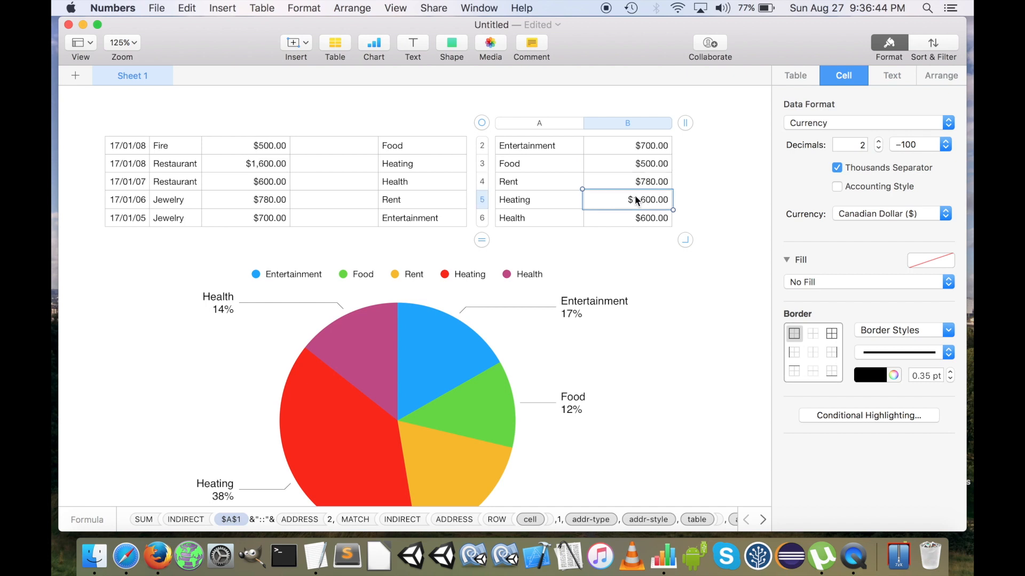
left_click(635, 219)
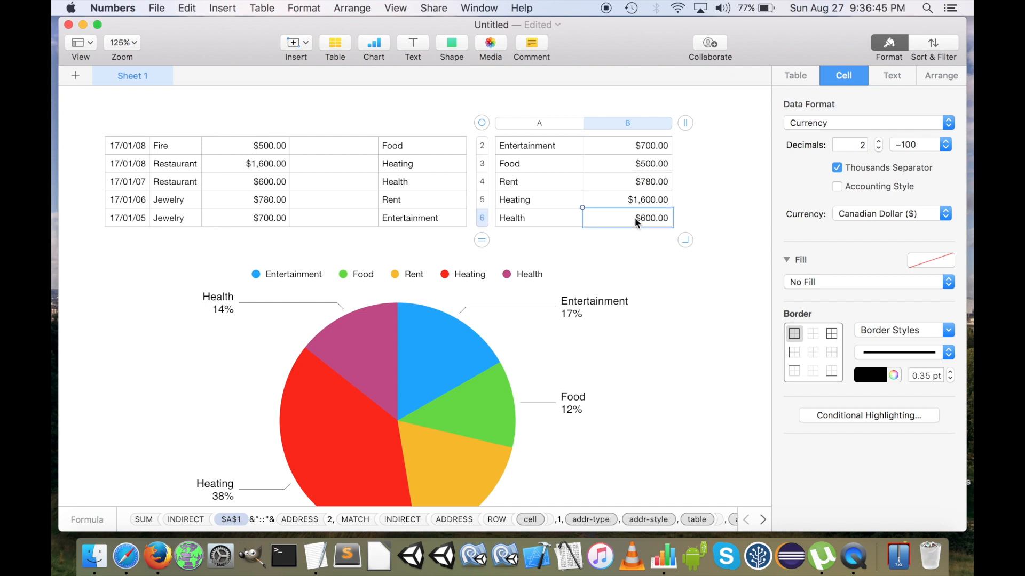
left_click(401, 366)
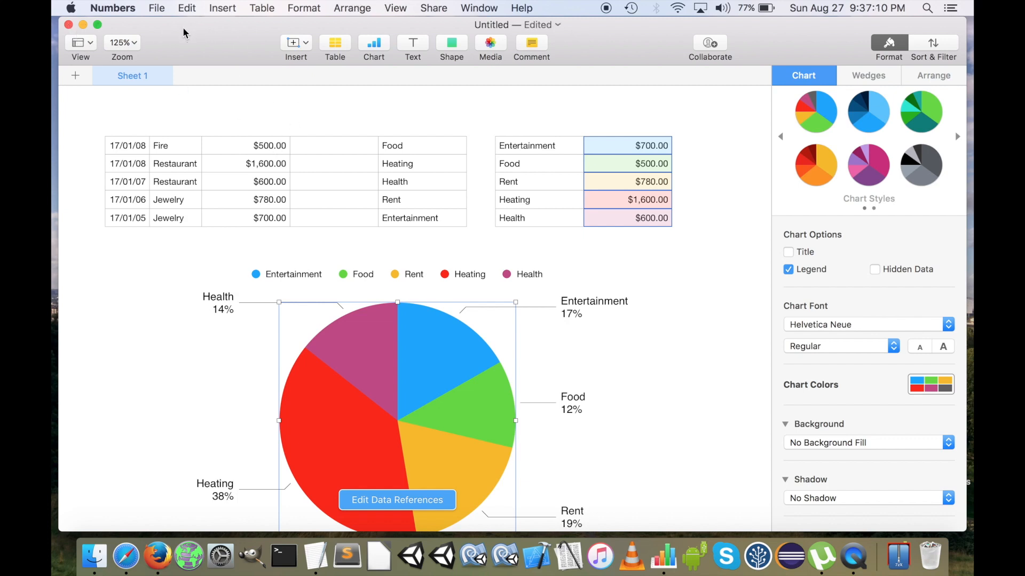
Switch to TextEdit and review the prepared IF and SUM formulas
left_click(129, 7)
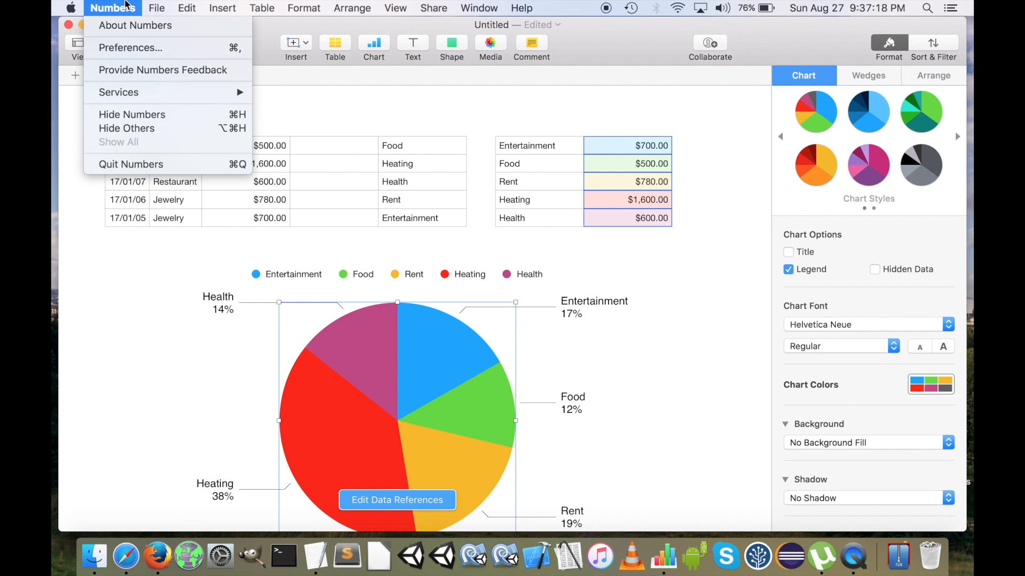
left_click(131, 6)
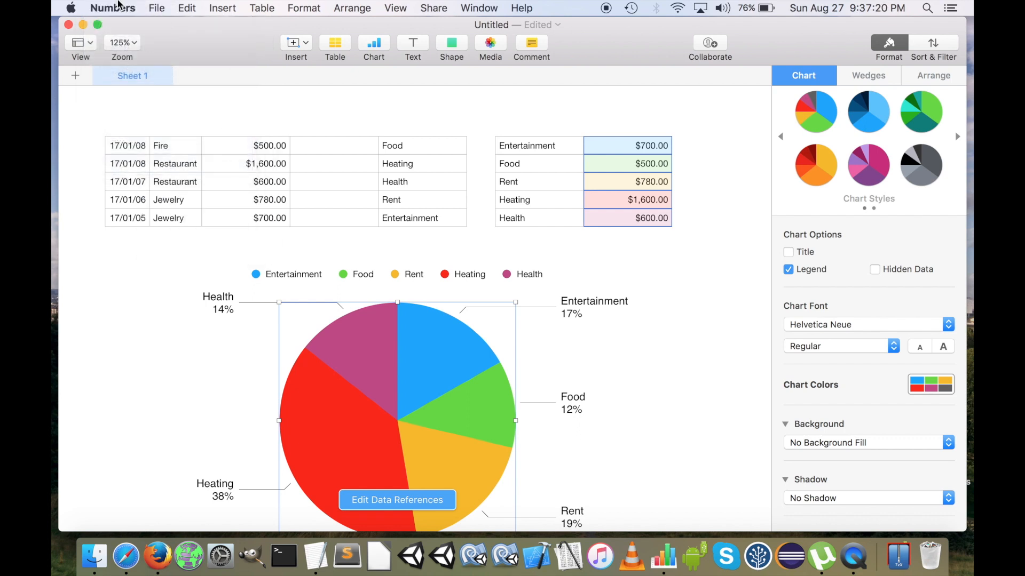
key("super+Tab")
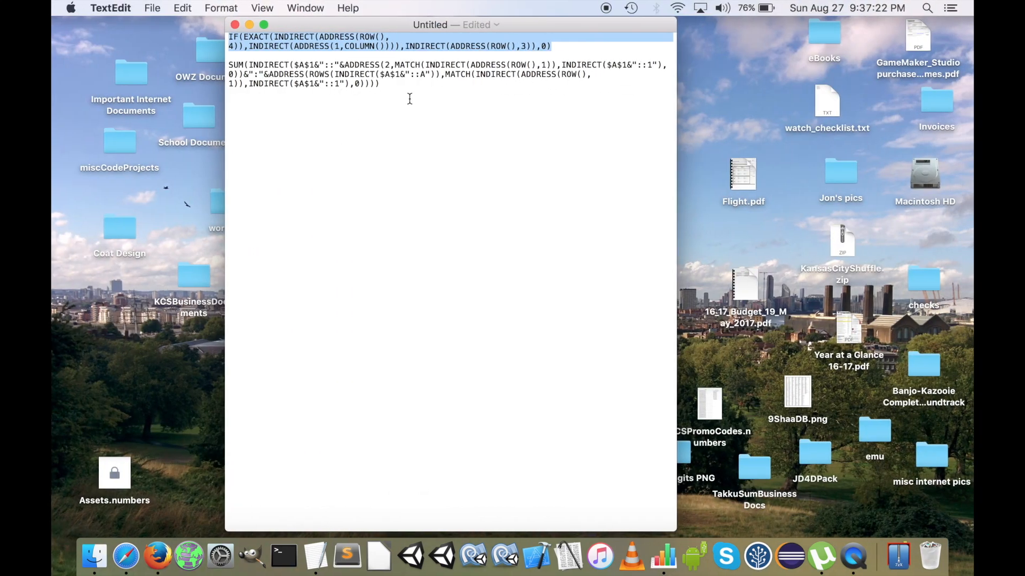
mouse_move(405, 96)
left_mouse_down()
mouse_move(230, 40)
mouse_move(426, 129)
mouse_move(158, 25)
mouse_move(453, 112)
mouse_move(165, 13)
mouse_move(414, 103)
left_mouse_up()
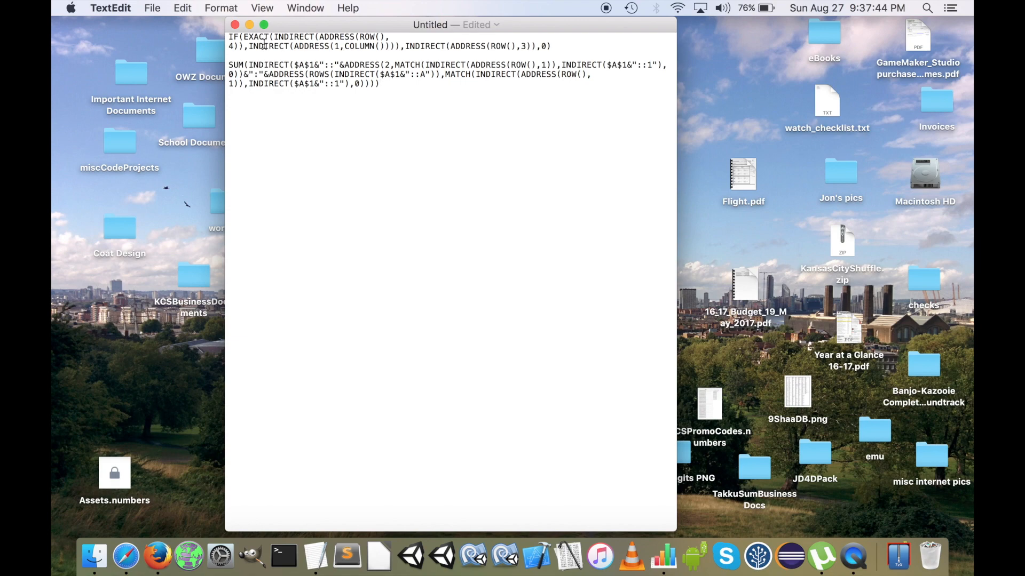
Return to Numbers and create a new spreadsheet from the Blank template
key("super+Tab")
left_click(510, 143)
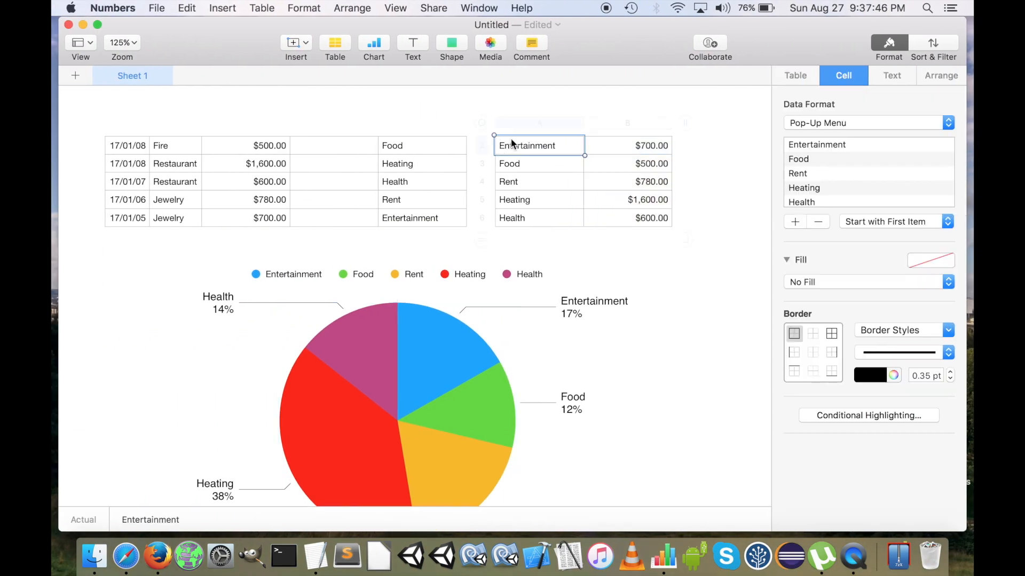
left_click(128, 121)
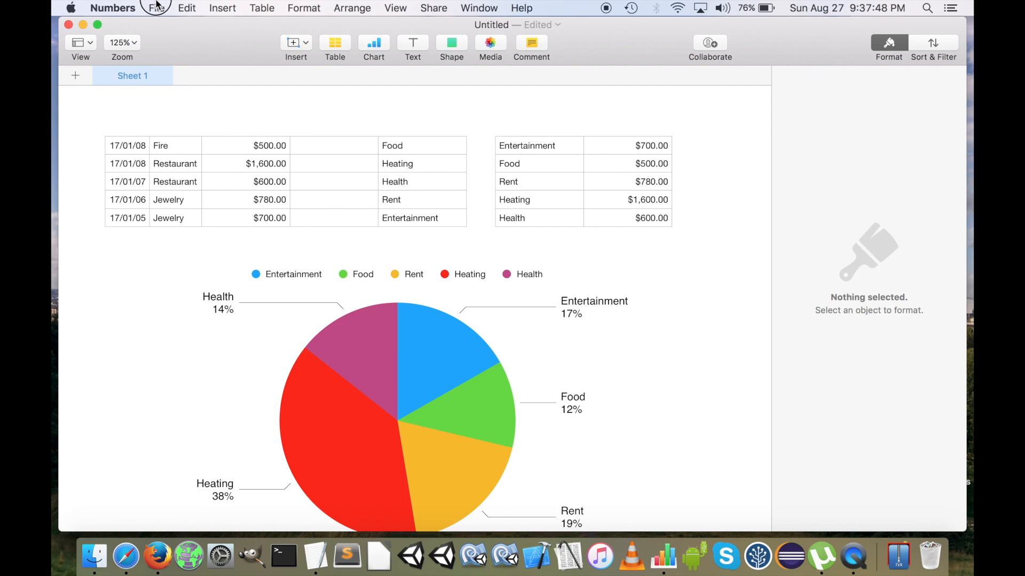
left_click(157, 7)
left_click(160, 30)
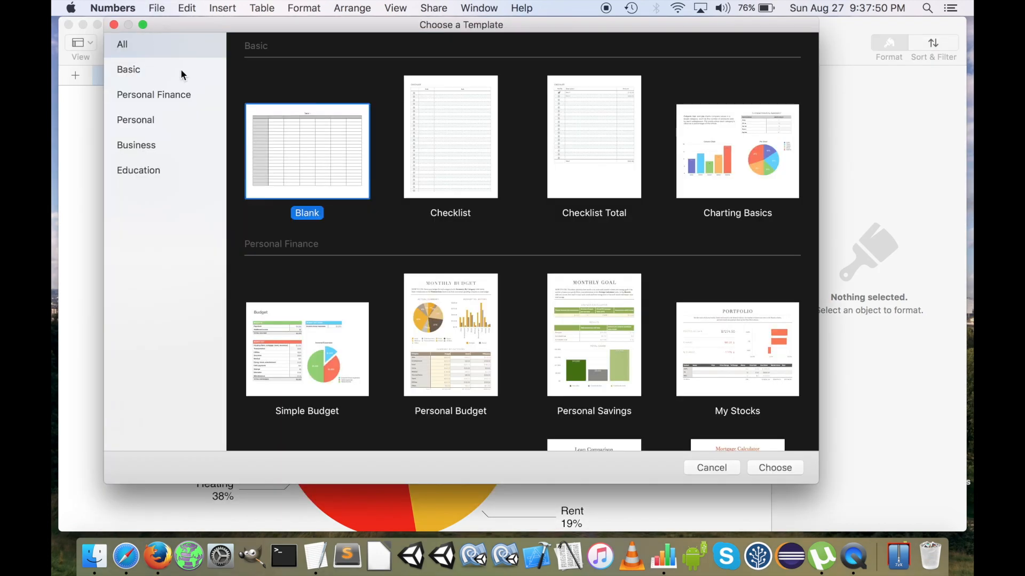
double_click(312, 166)
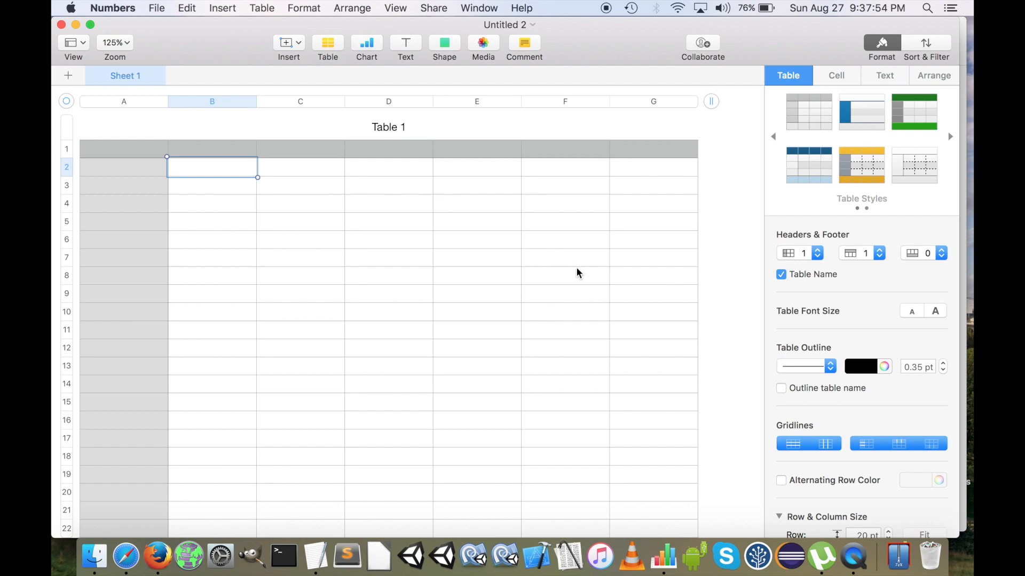
Set the table's header columns and header rows to 0, and shrink it to four columns by six rows
scroll(576, 267, "down", 3)
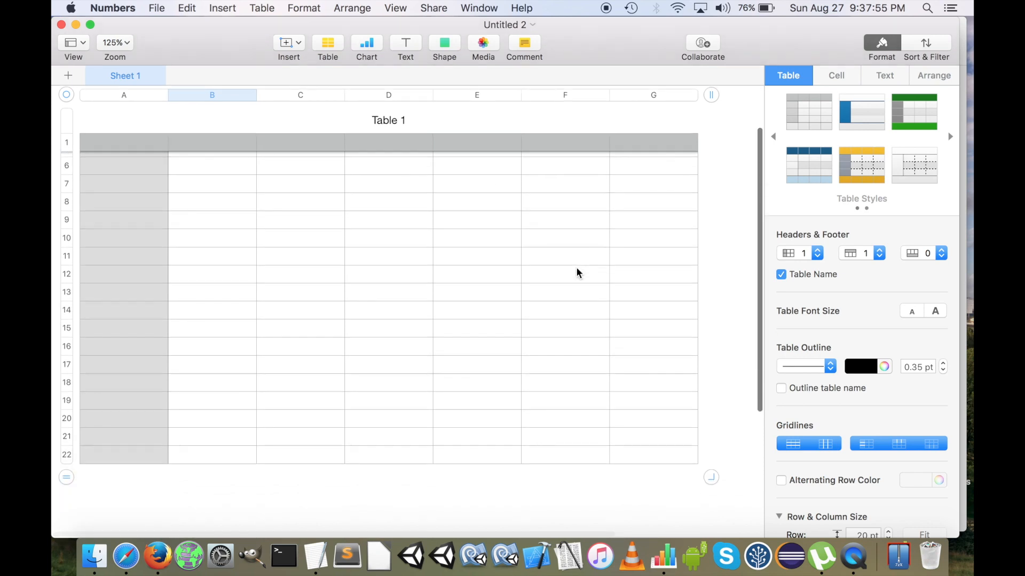
left_click(448, 224)
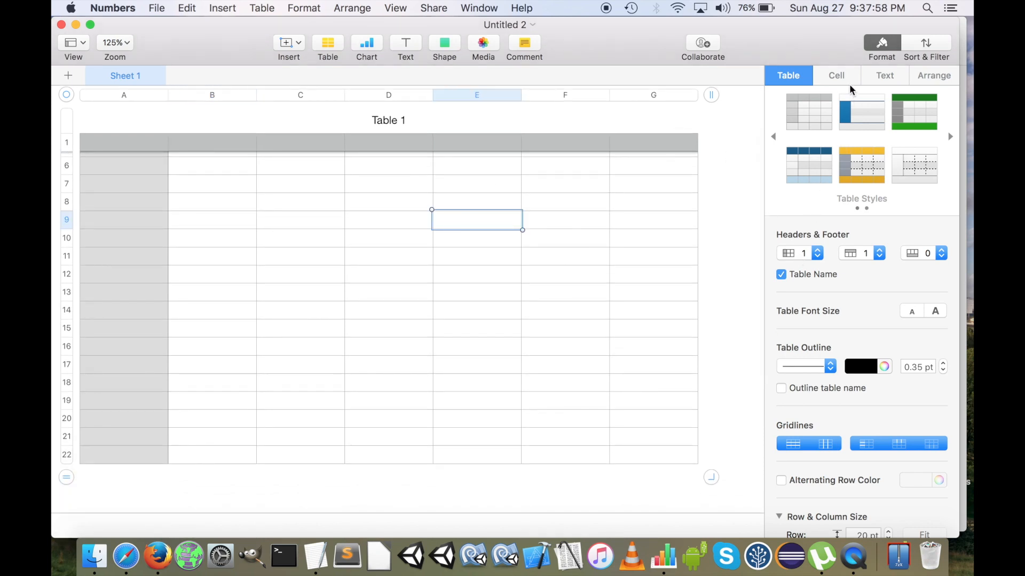
left_click(807, 256)
left_click(807, 256)
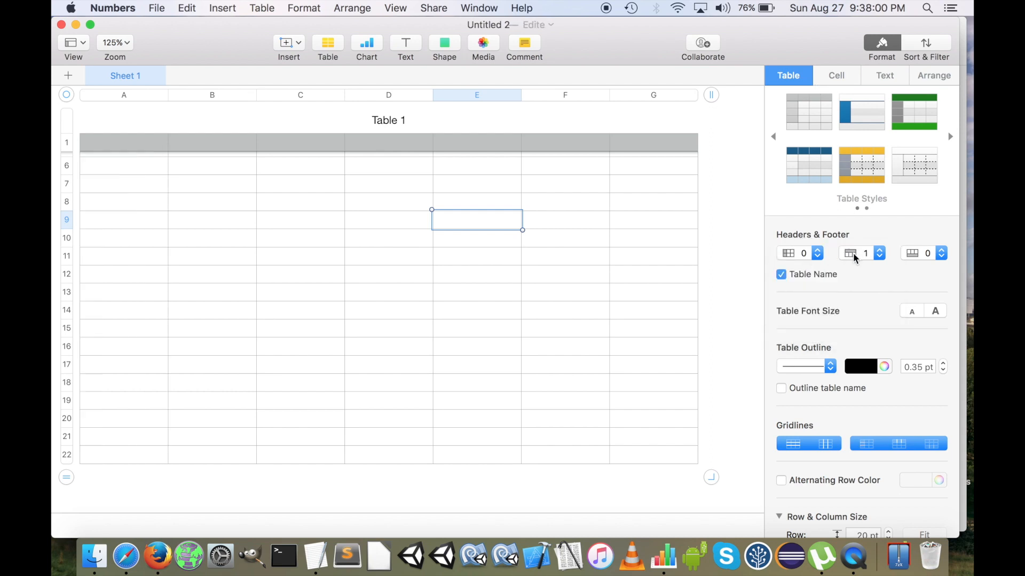
left_click(858, 258)
left_click(857, 259)
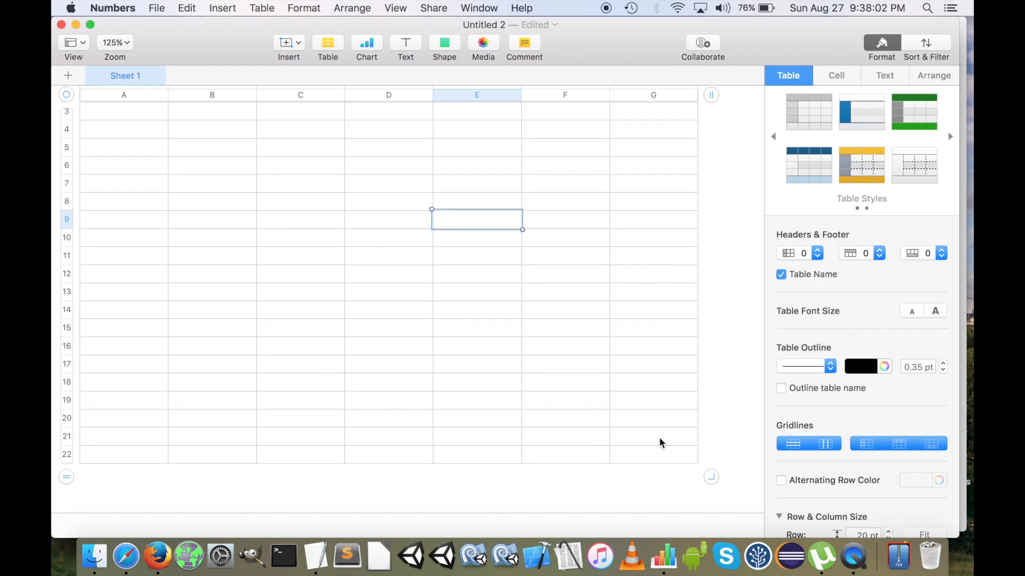
left_click_drag(712, 478, 450, 270)
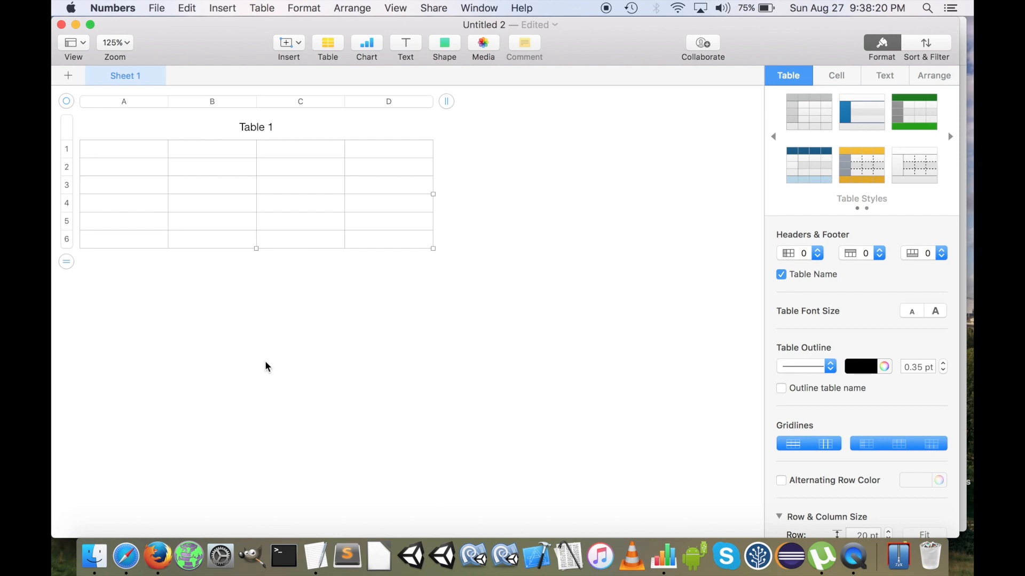
Copy the date, description and amount cells A2:C6 from the original expense table into the new table starting at A2
key("ctrl+Up")
left_click(294, 338)
left_click_drag(133, 151, 268, 227)
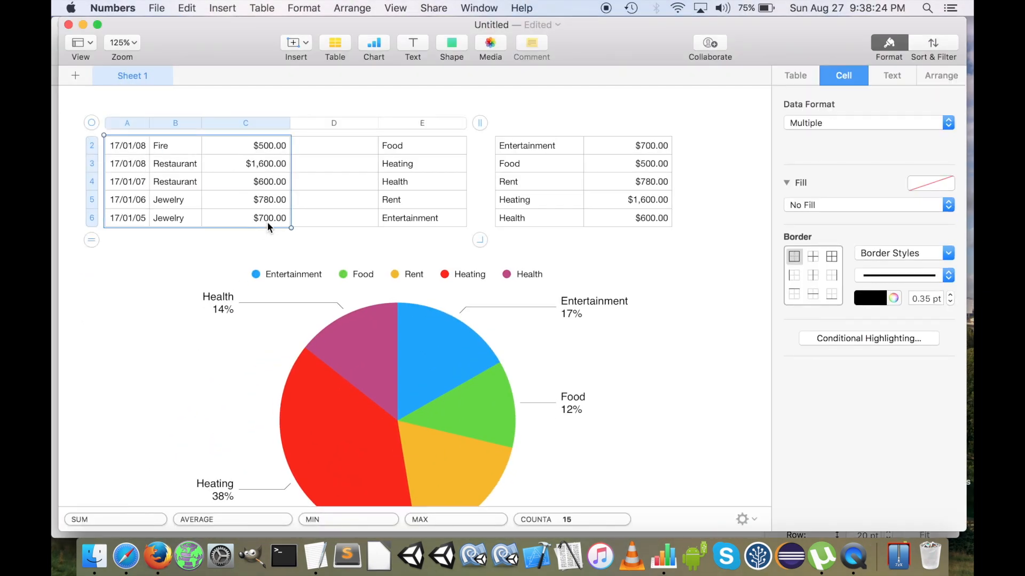
key("super+c")
key("ctrl+Up")
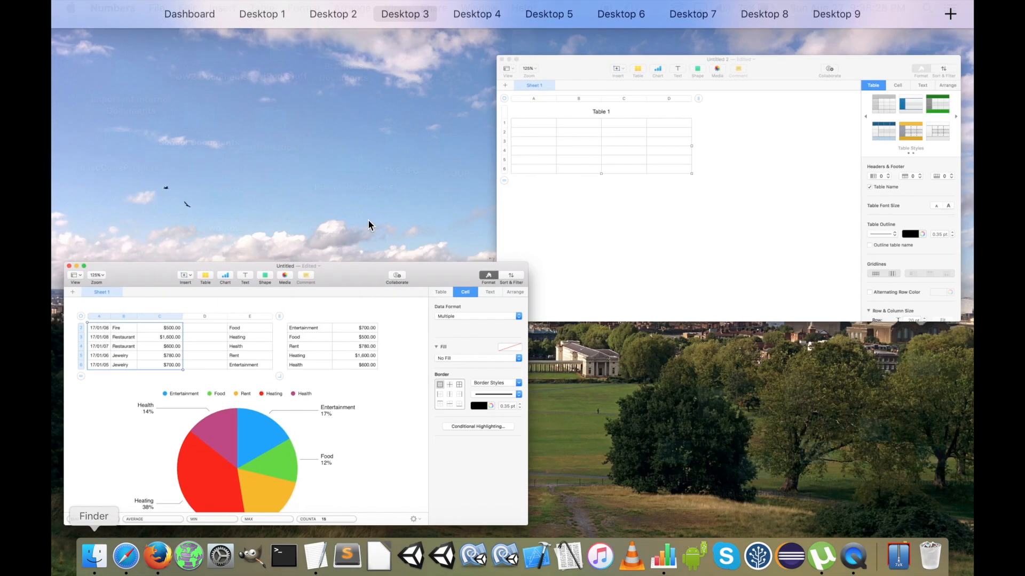
left_click(597, 183)
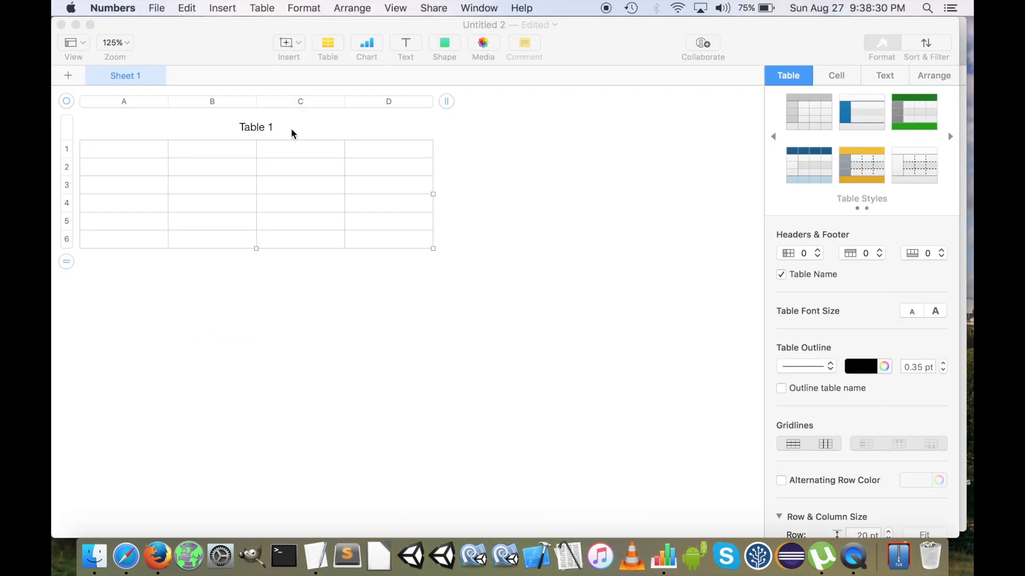
left_click(109, 168)
key("super+v")
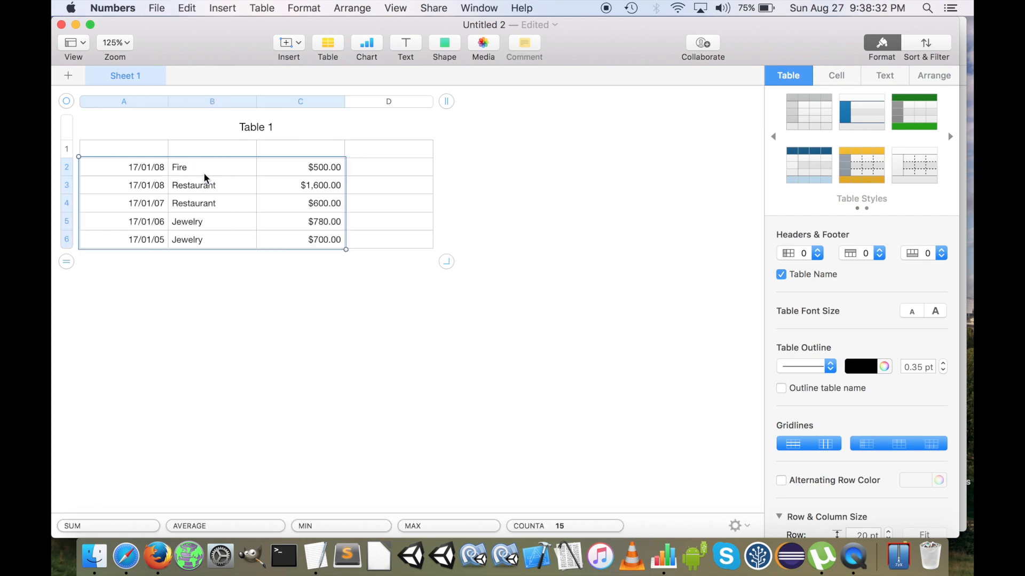
Check the data formats of the date, description and amount cells in row 2 of the new table
left_click(144, 150)
left_click(134, 167)
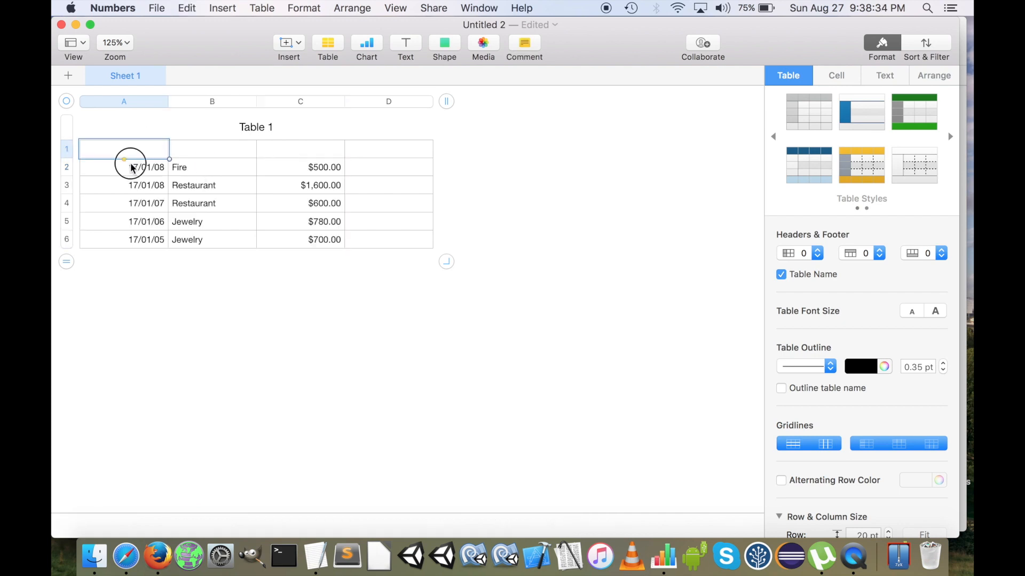
left_click(836, 76)
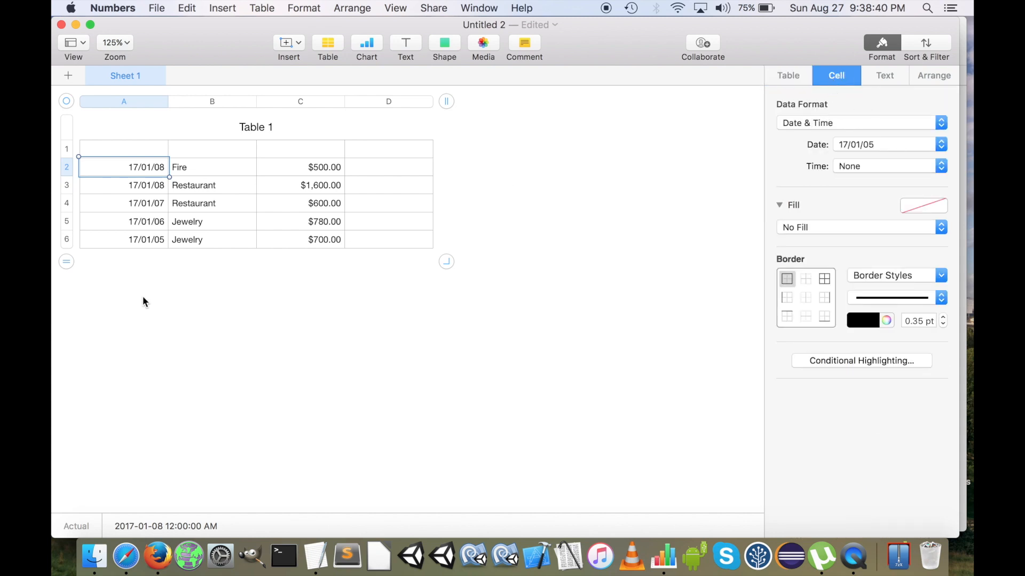
left_click(224, 169)
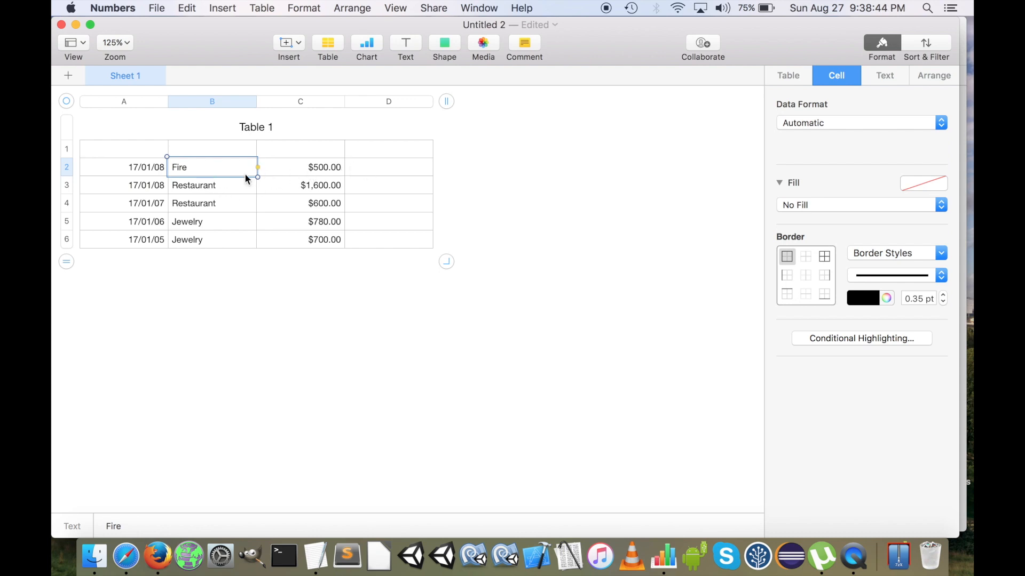
left_click(322, 169)
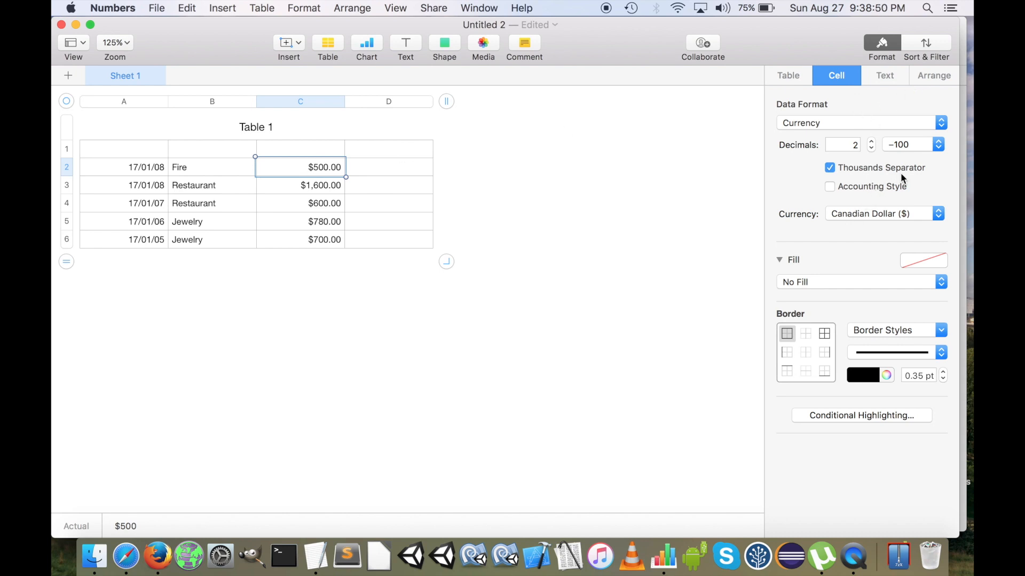
Set the data format of cell D2 to Pop-Up Menu
left_click(373, 169)
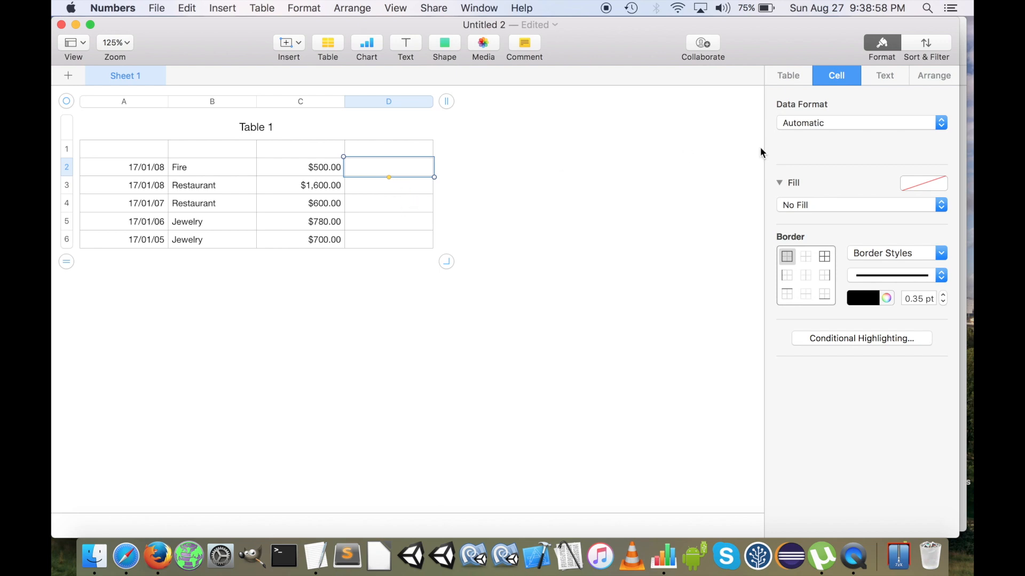
left_click(862, 126)
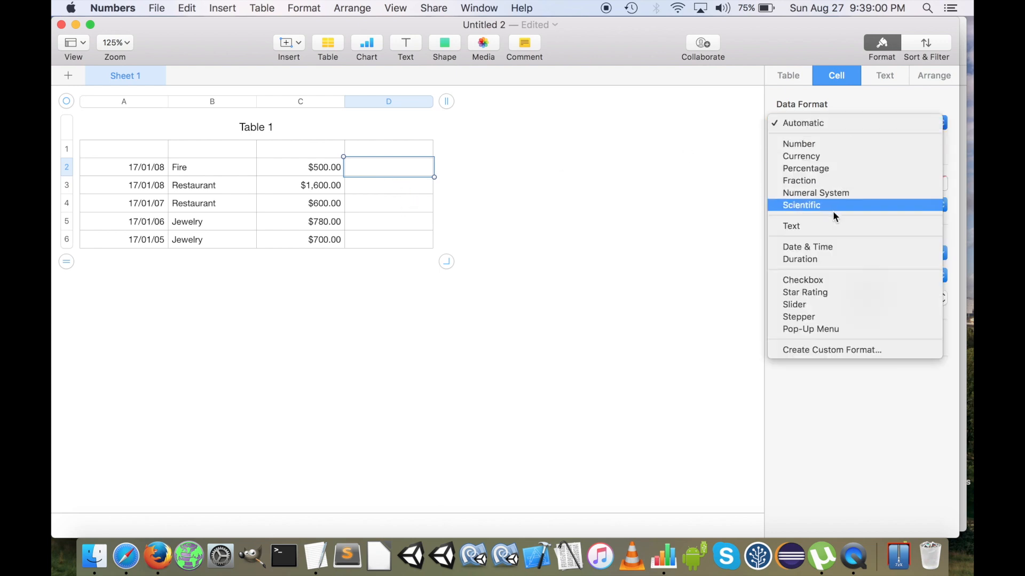
left_click(817, 329)
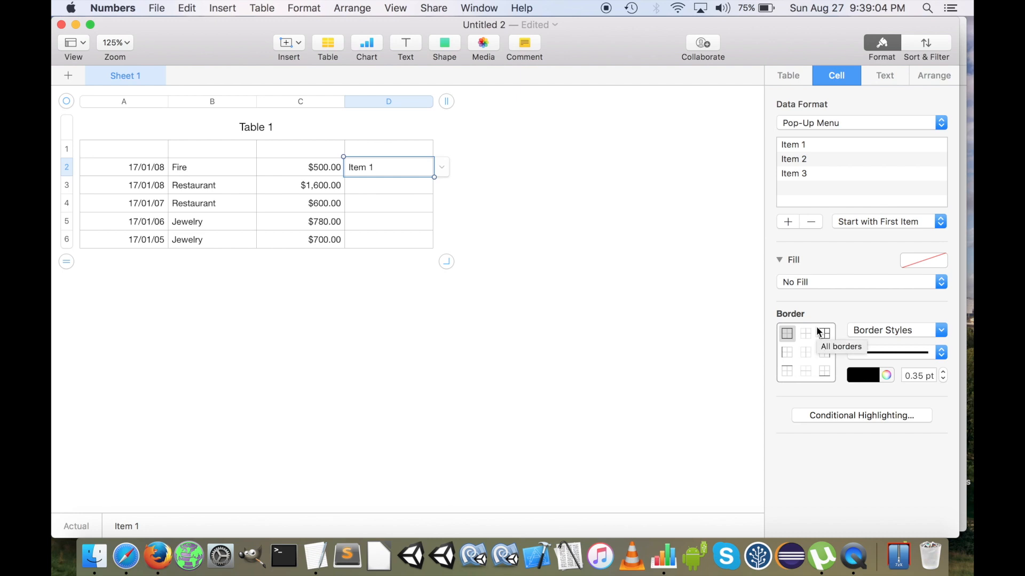
Rename the three pop-up menu items of cell D2 as Food, Heating and Rent
left_click(803, 146)
double_click(803, 147)
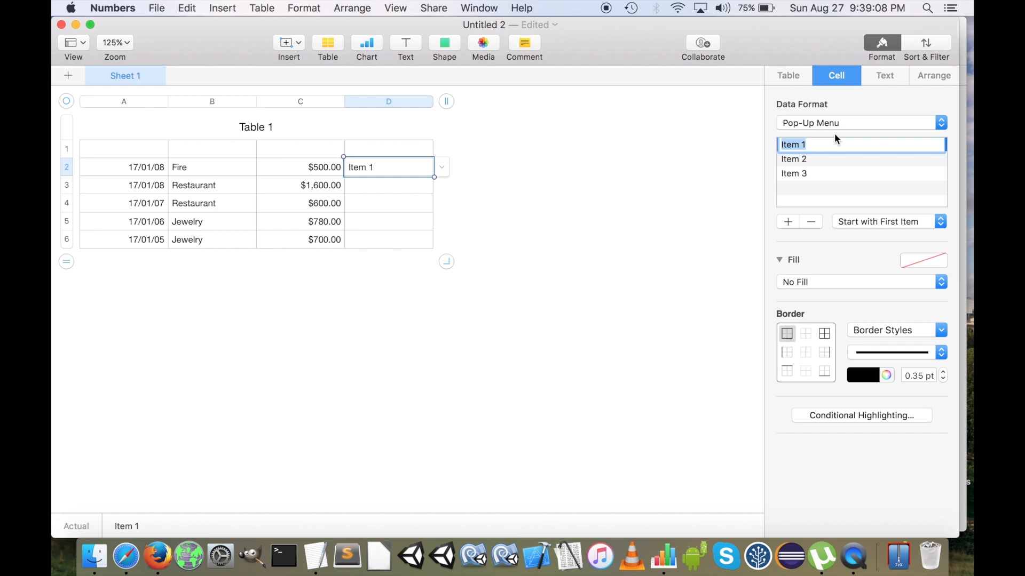
type("Food")
key("Return")
double_click(793, 159)
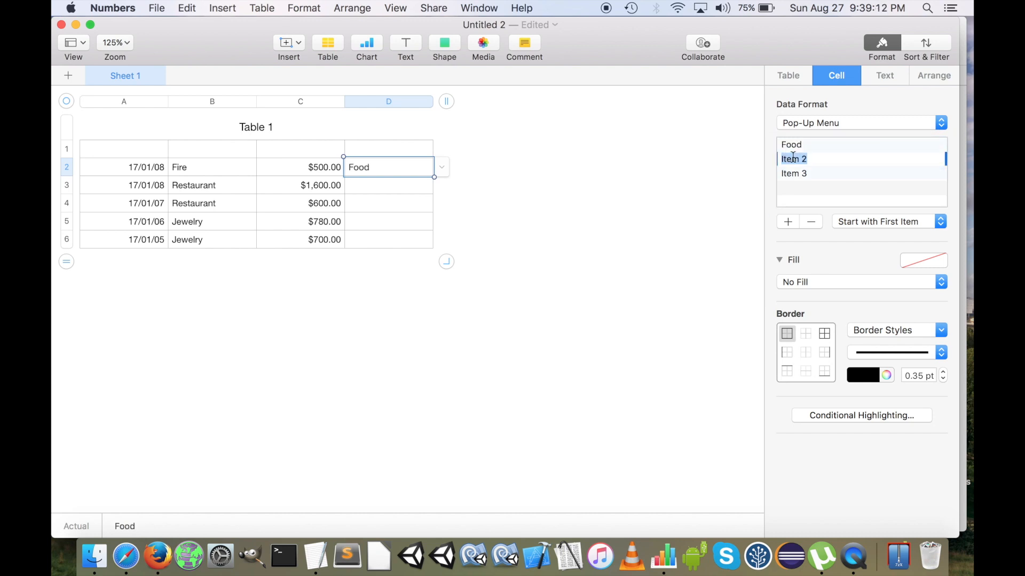
type("Heating")
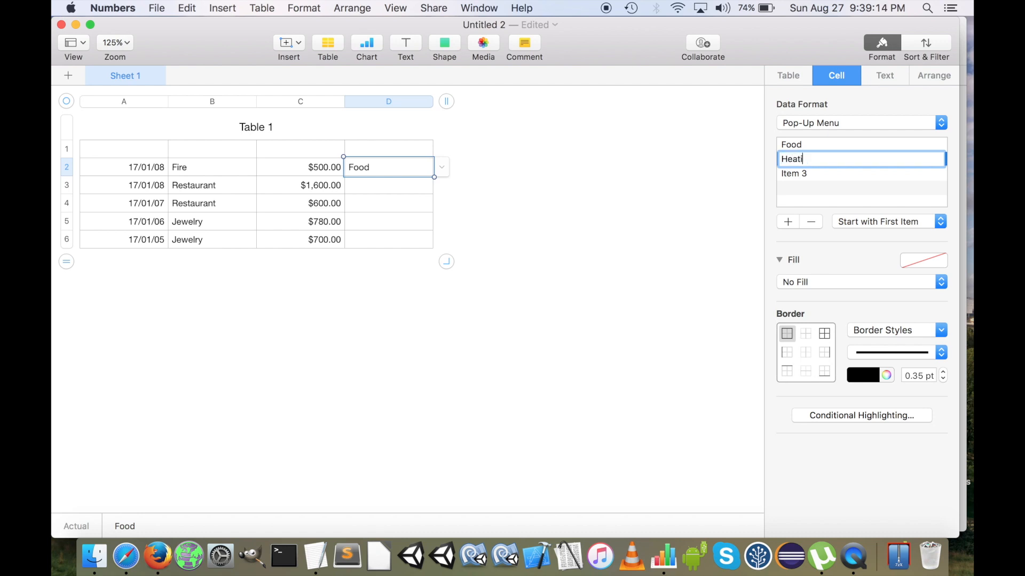
key("Return")
double_click(796, 174)
type("Rent")
key("Return")
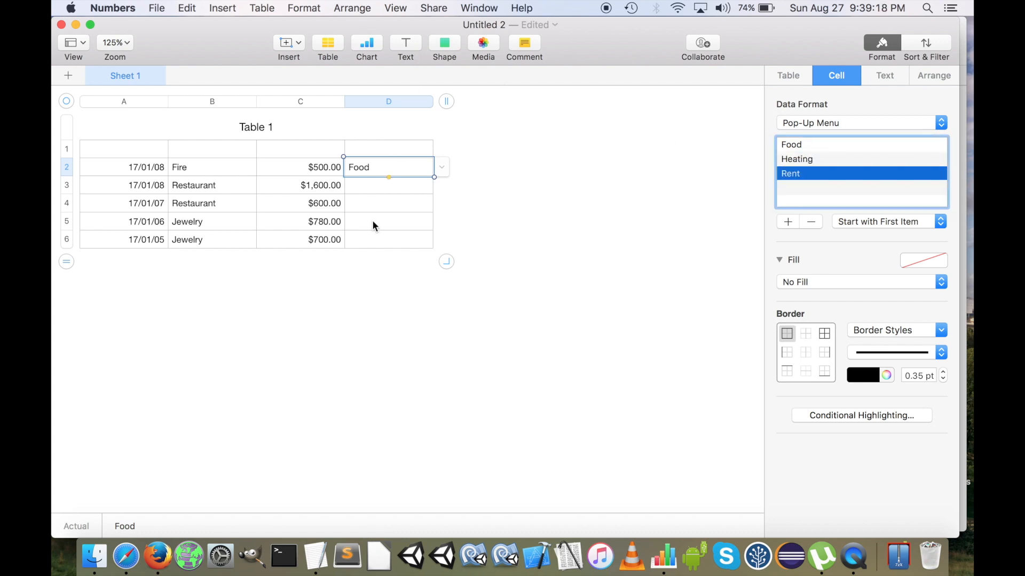
Try out the pop-up menu in cell D2 by choosing Heating and switching back to Food
left_click(326, 168)
left_click(387, 170)
left_click(438, 166)
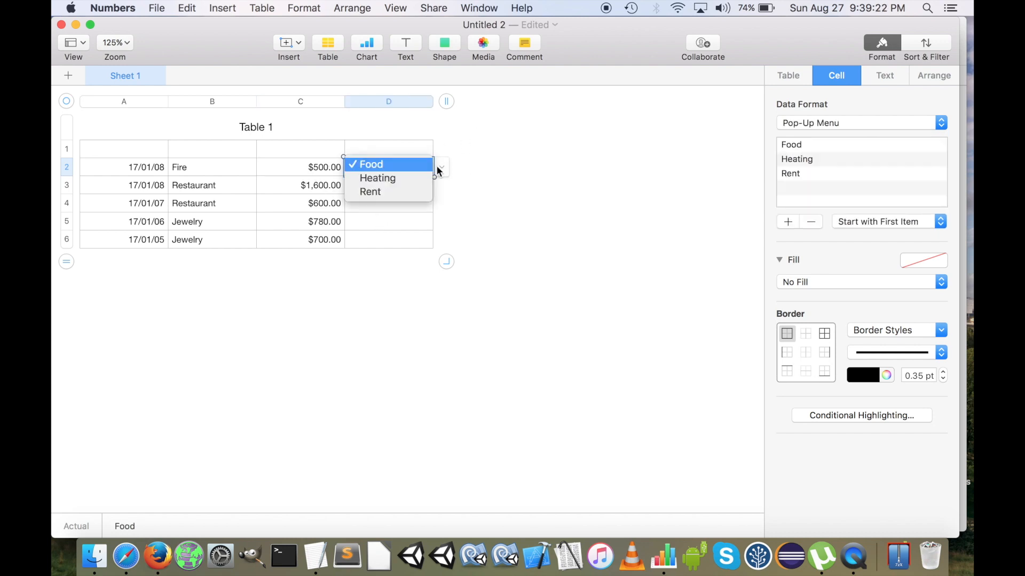
left_click(387, 183)
left_click(440, 162)
left_click(388, 150)
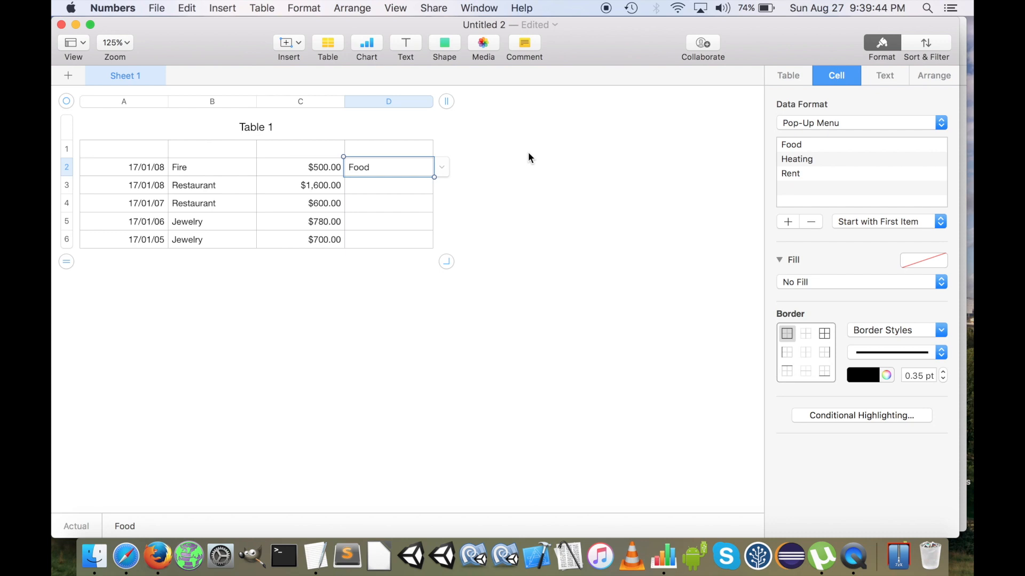
Copy the pop-up menu cell D2 down the column through D6
key("shift+super+Down")
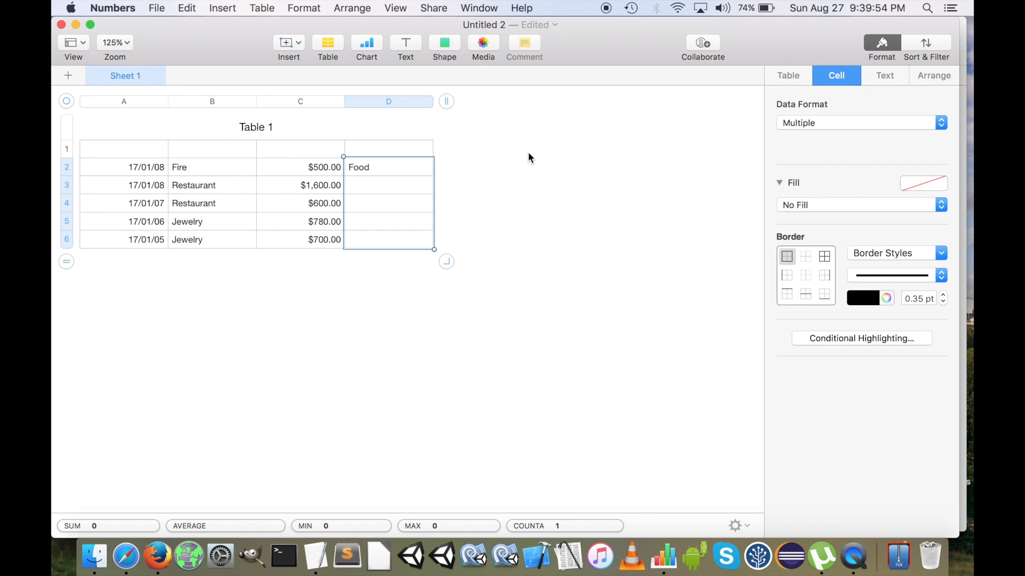
type("Food Food Food Food")
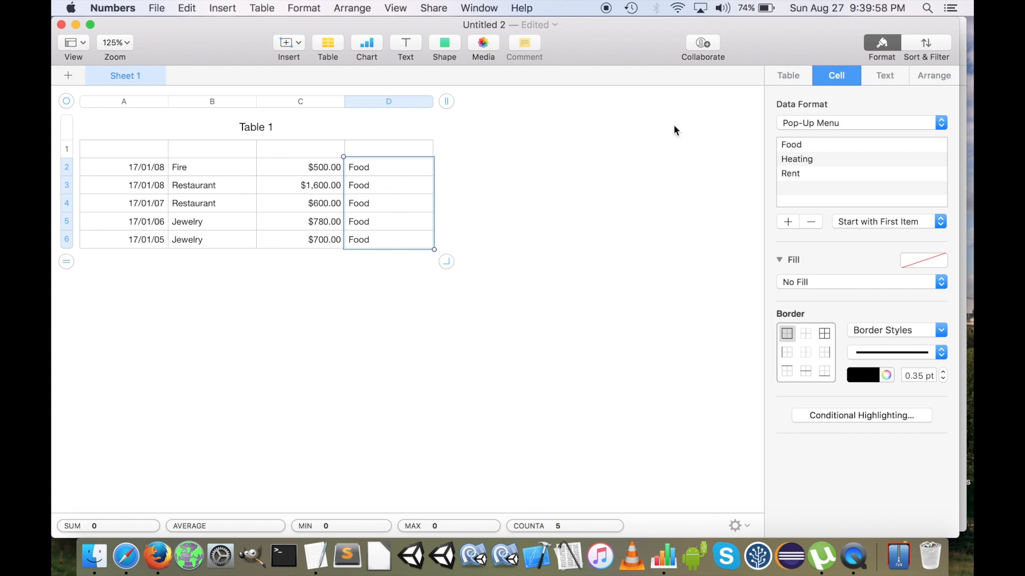
left_click(373, 197)
Try changing the category of the Fire expense in D2 to Rent and return it to Food
left_click(383, 168)
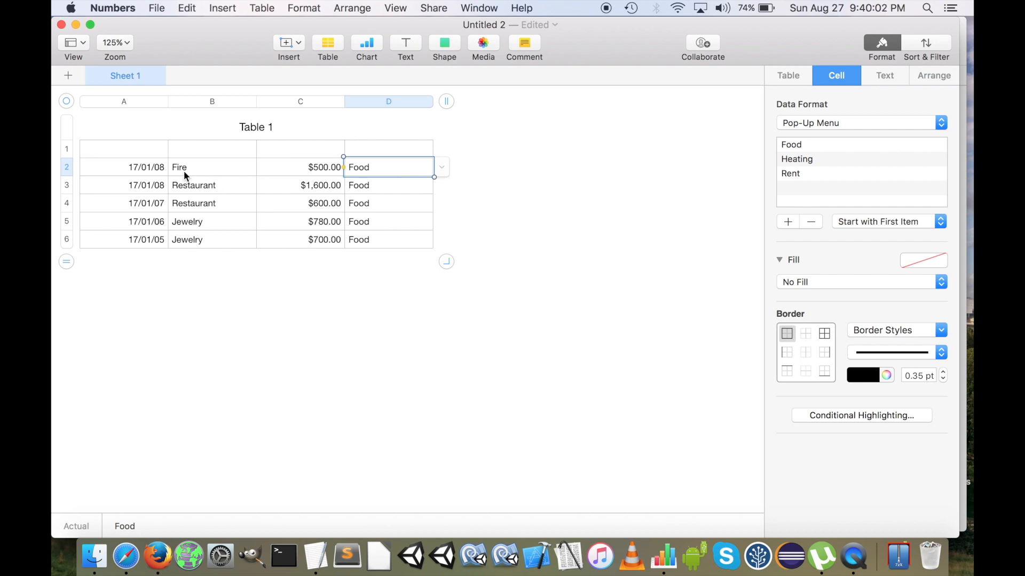
left_click(451, 167)
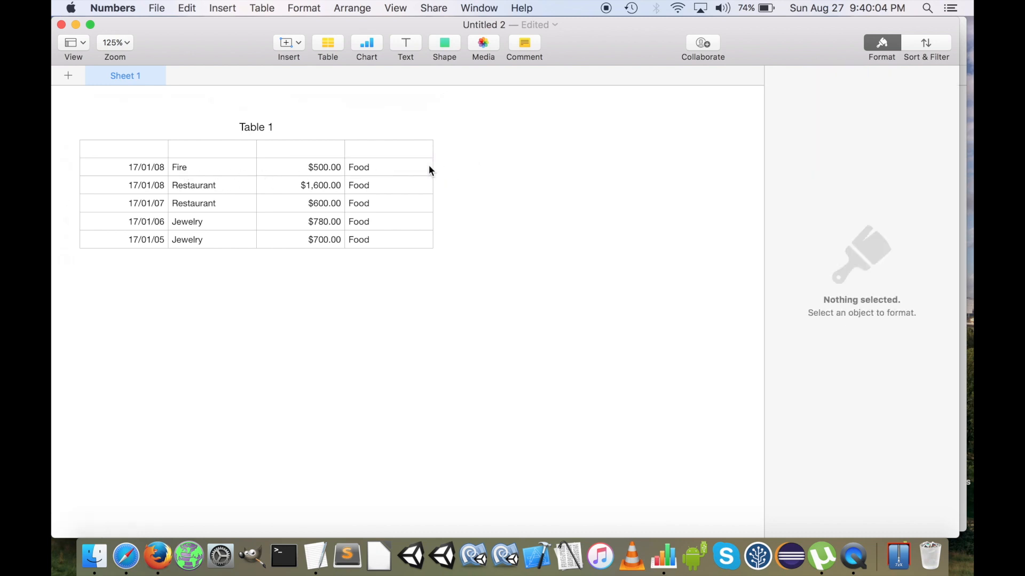
left_click(427, 167)
left_click(443, 170)
left_click(425, 192)
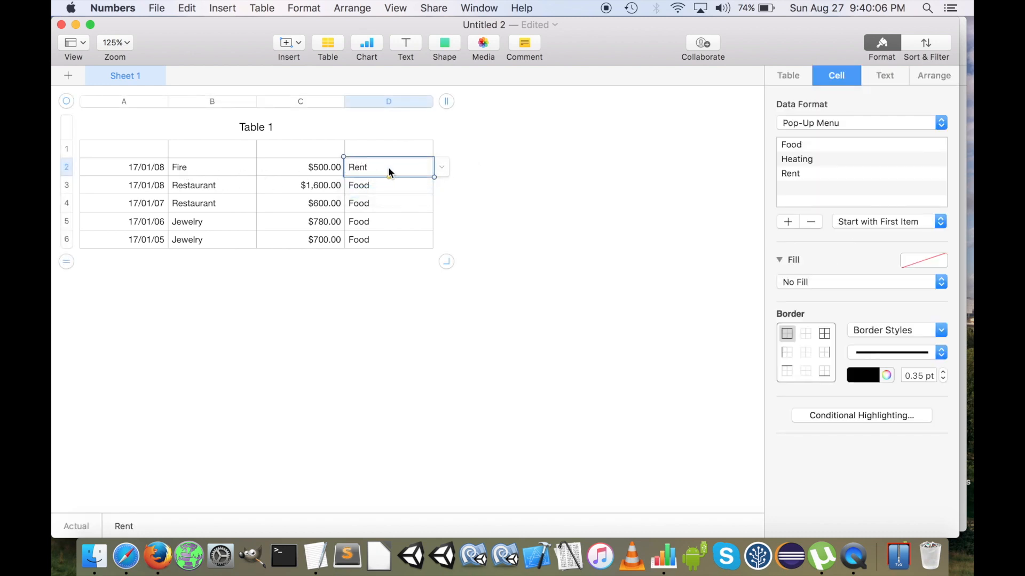
left_click(443, 169)
left_click(402, 141)
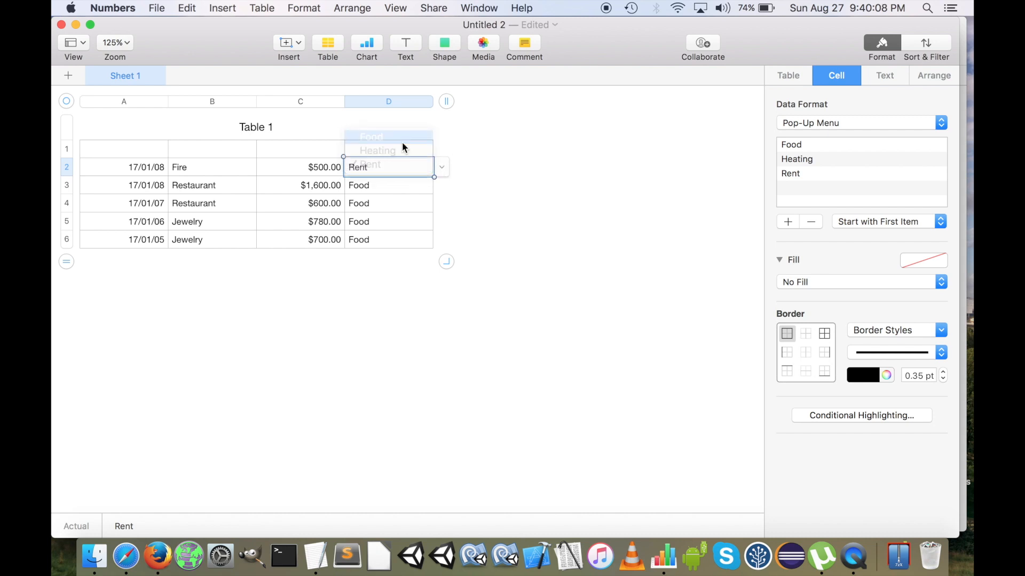
left_click(538, 178)
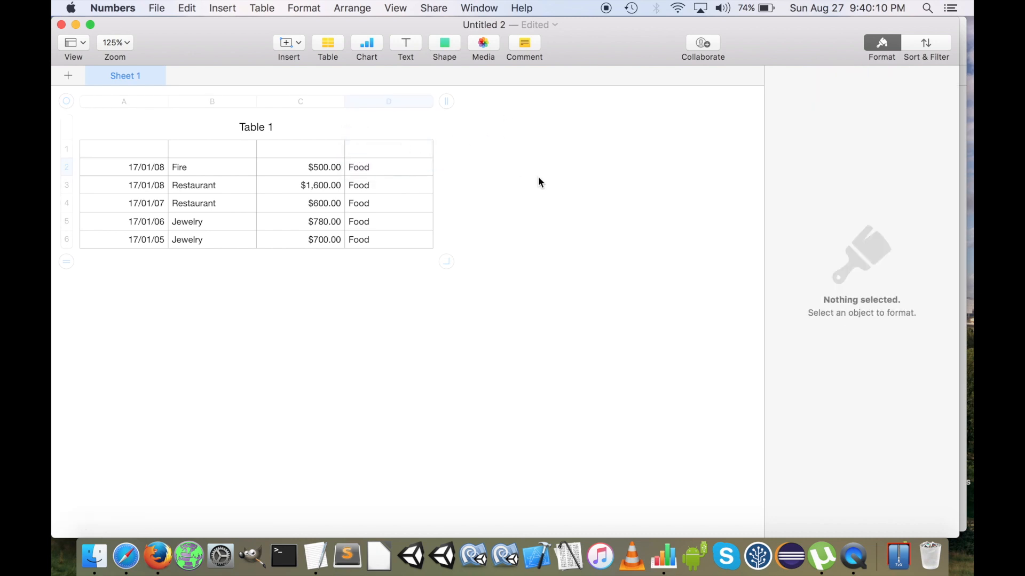
Extend the table to seven columns and clear the contents of the new cells E2:G6
left_click(373, 149)
left_click_drag(447, 101, 720, 103)
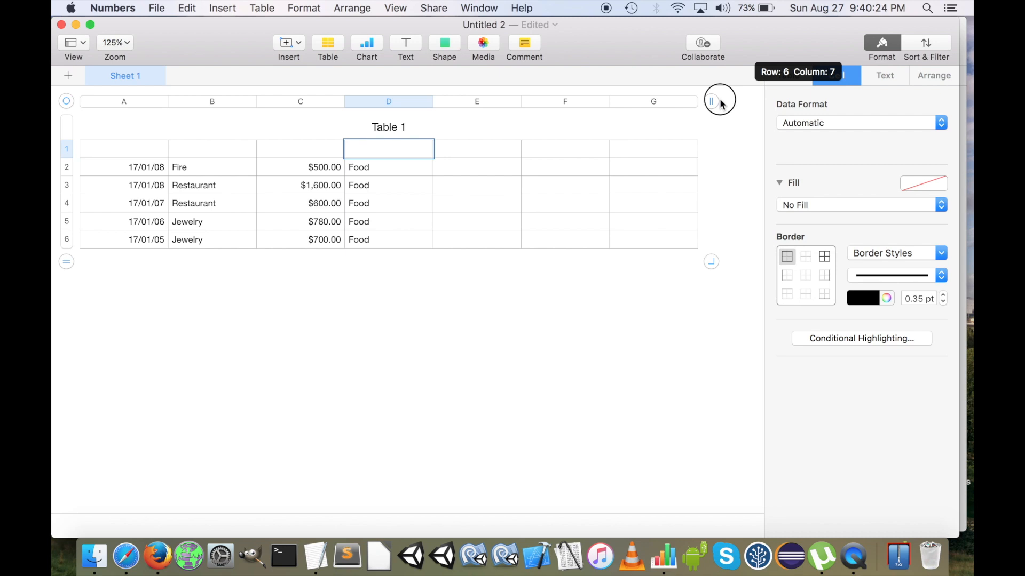
left_click_drag(720, 99, 719, 99)
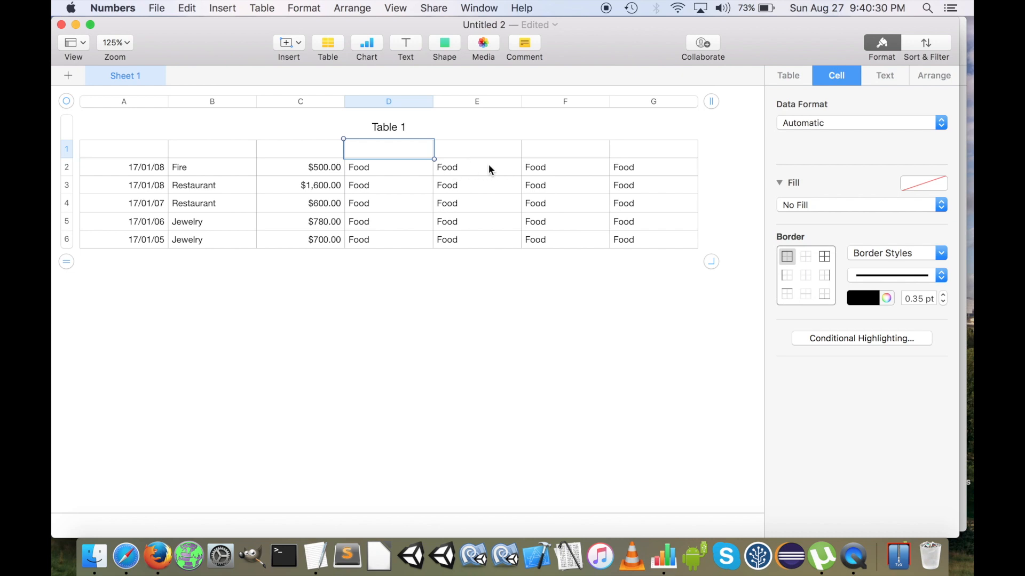
left_click_drag(482, 165, 640, 249)
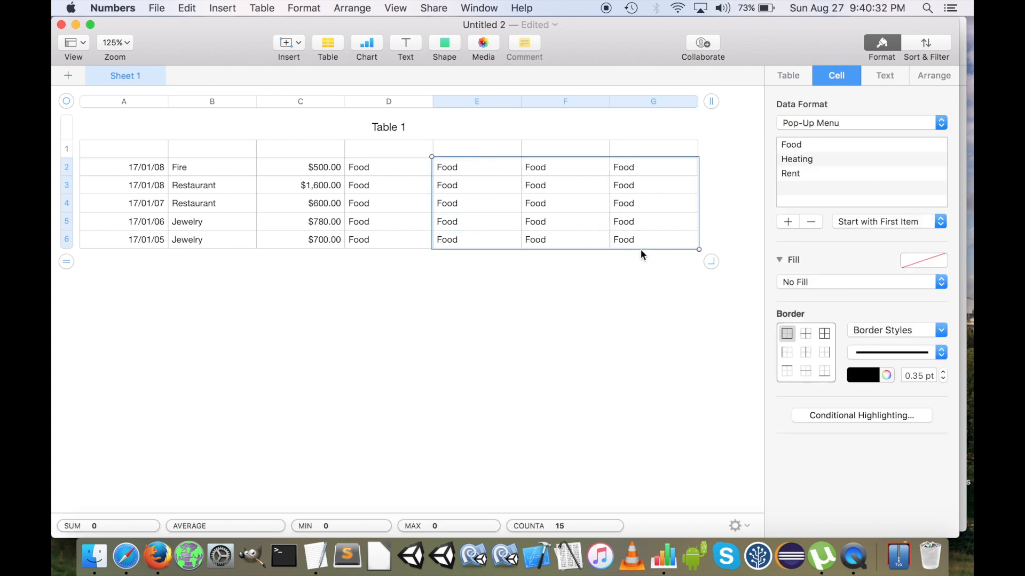
key("Delete")
Copy the pop-up menu cell D2 into the heading cells E1:G1
left_click(366, 167)
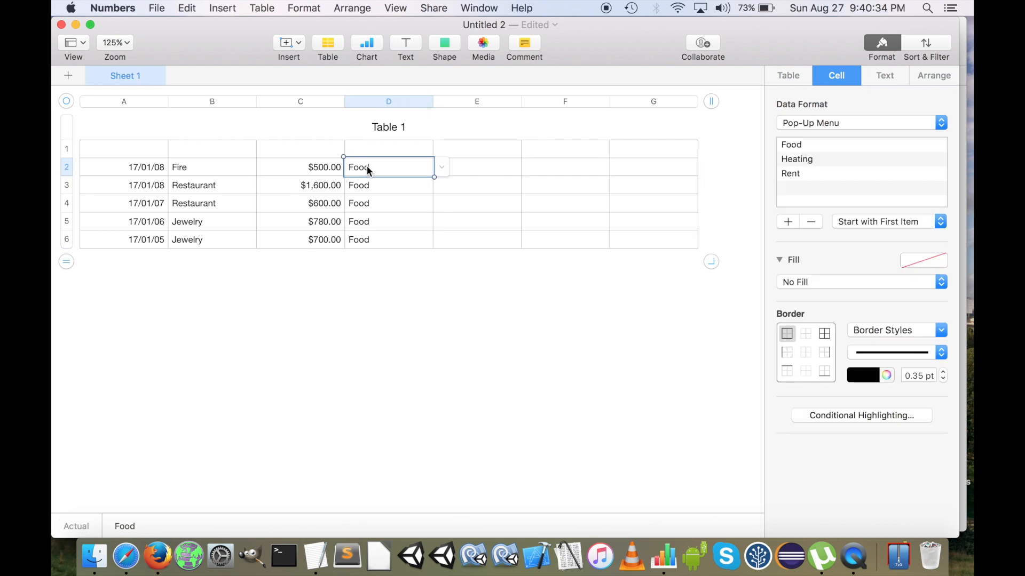
left_click(476, 154)
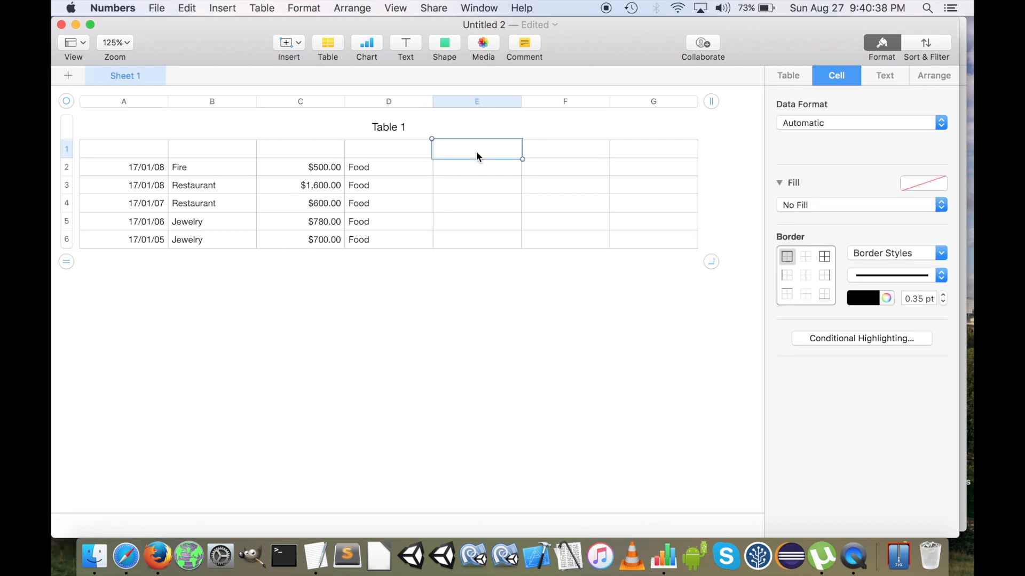
key("shift+Right")
key("shift+Right")
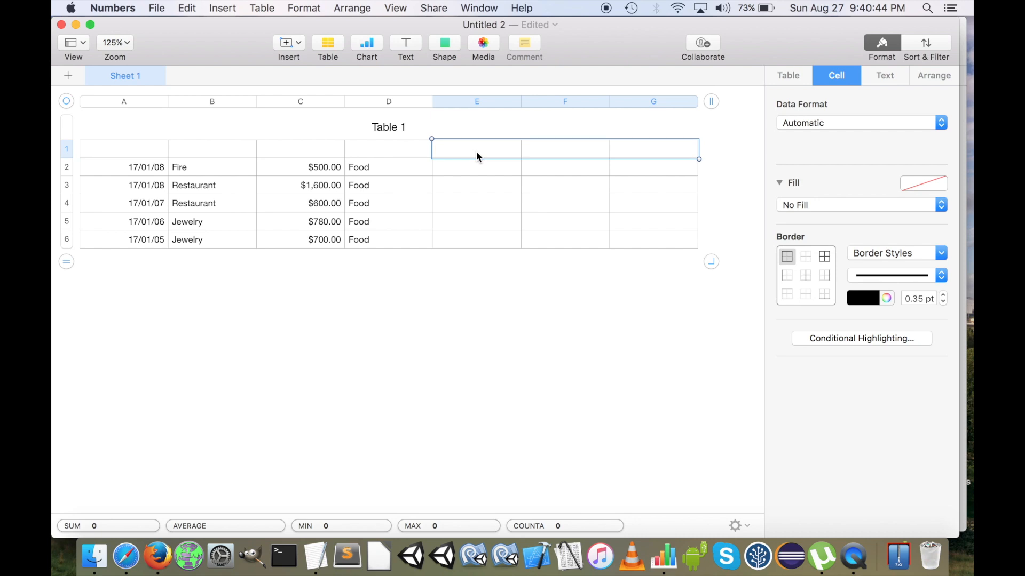
type("Food\tFood\tFood")
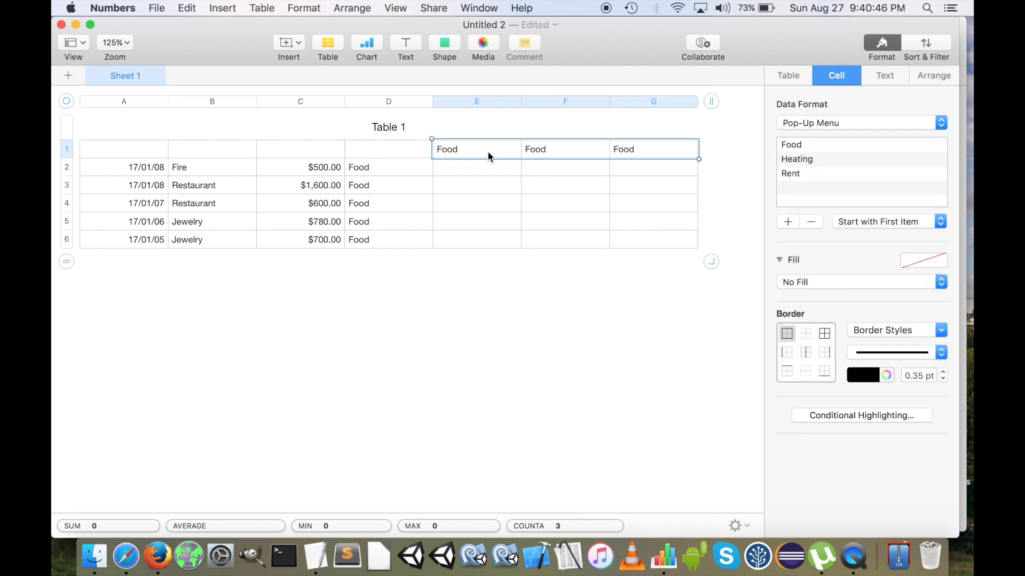
left_click(556, 166)
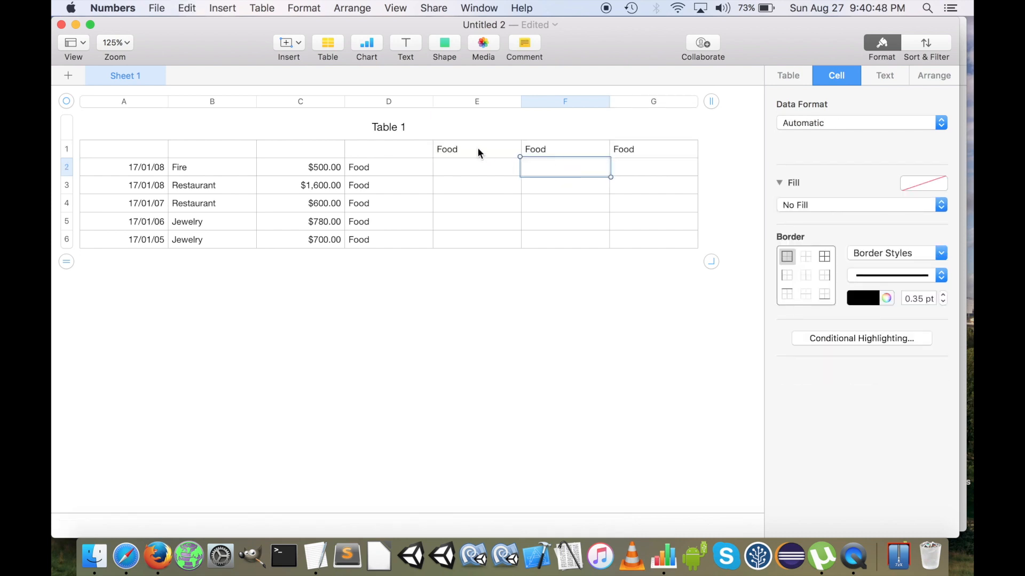
Set the column heading in F1 to Heating and the one in G1 to Rent
left_click(563, 151)
left_click(617, 150)
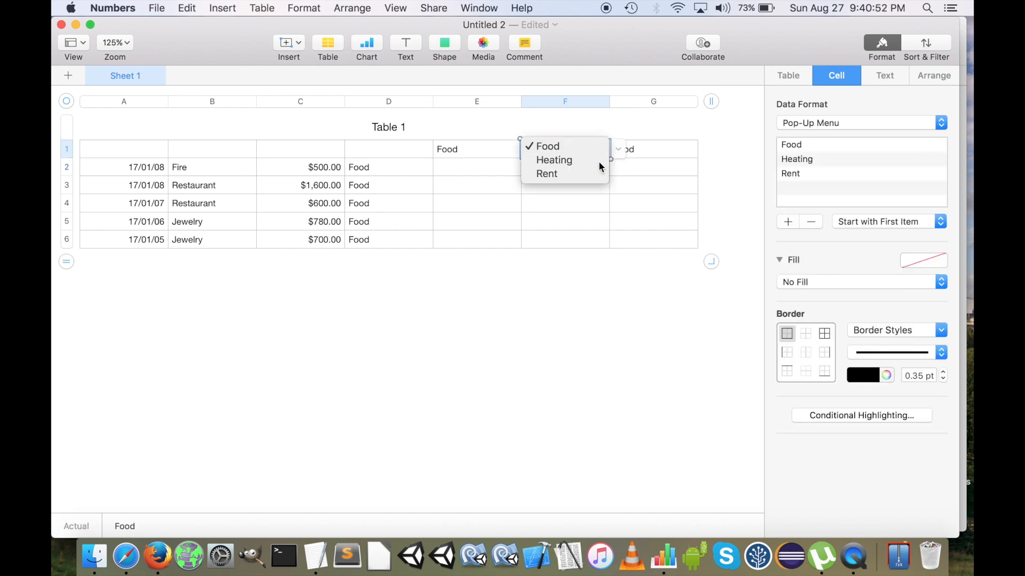
left_click(599, 161)
left_click(655, 151)
left_click(706, 149)
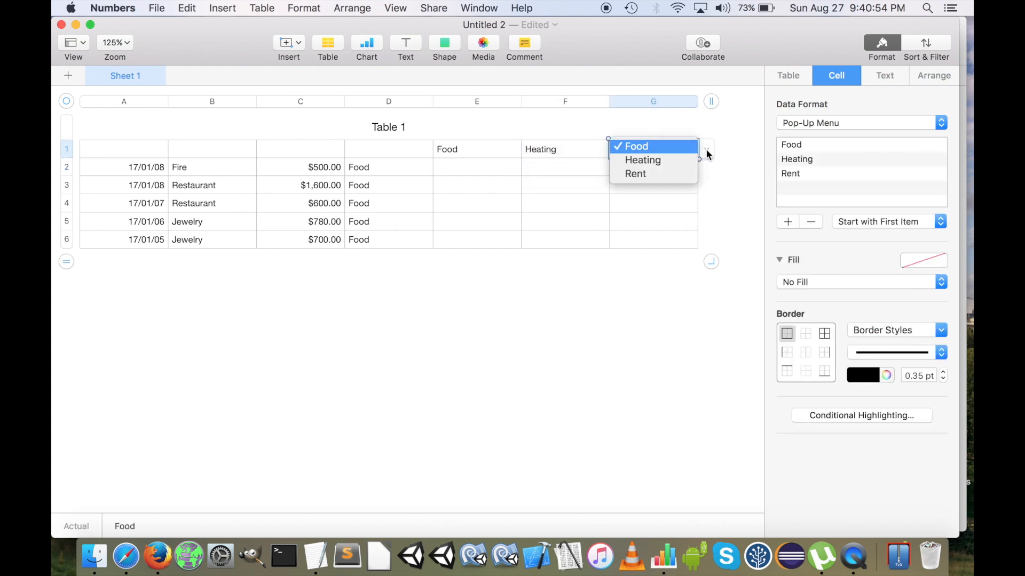
left_click(673, 175)
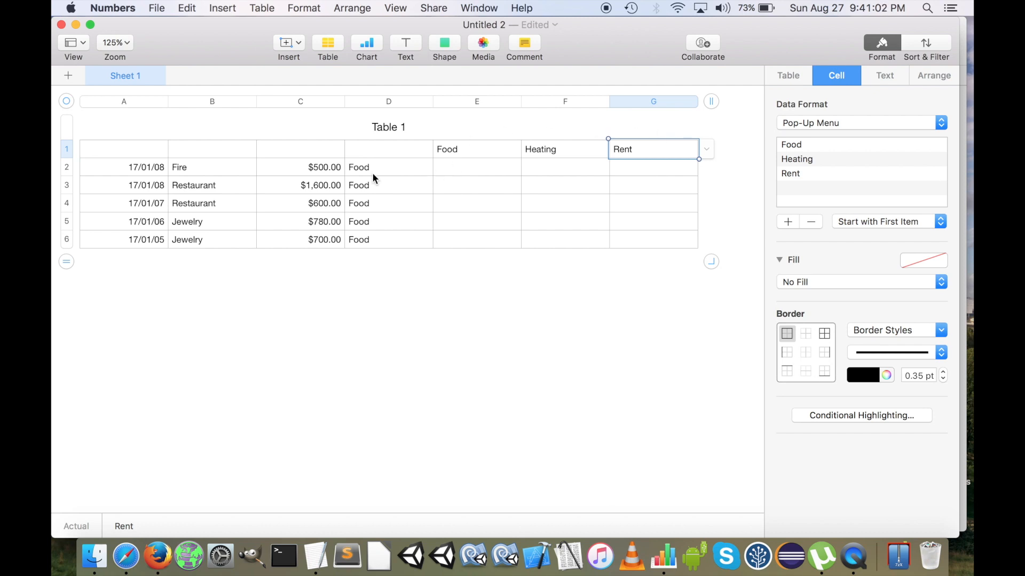
Set the category of both Restaurant expenses, in D3 and D4, to Heating
left_click(402, 190)
left_click(441, 187)
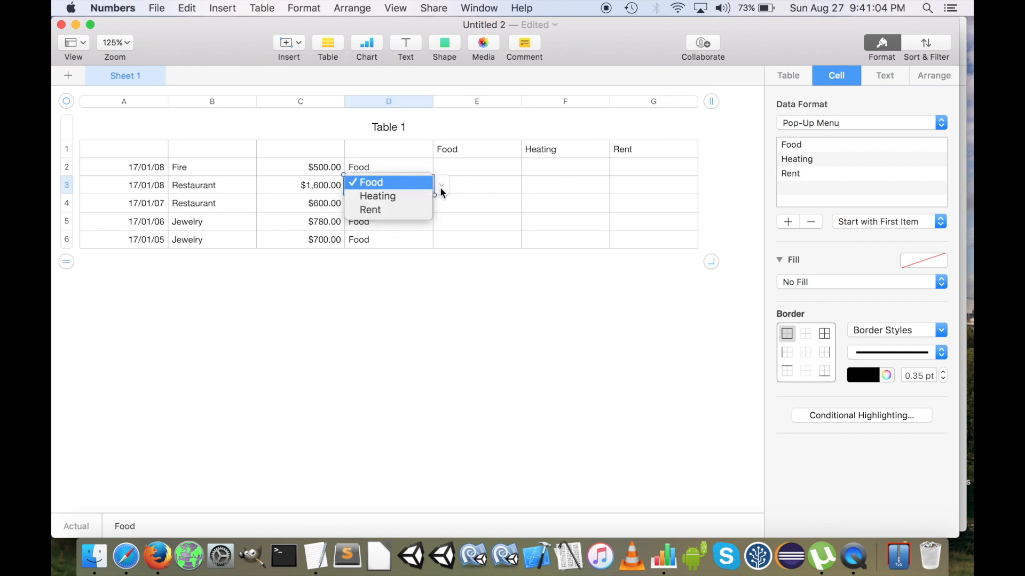
left_click(414, 196)
left_click(405, 204)
left_click(442, 203)
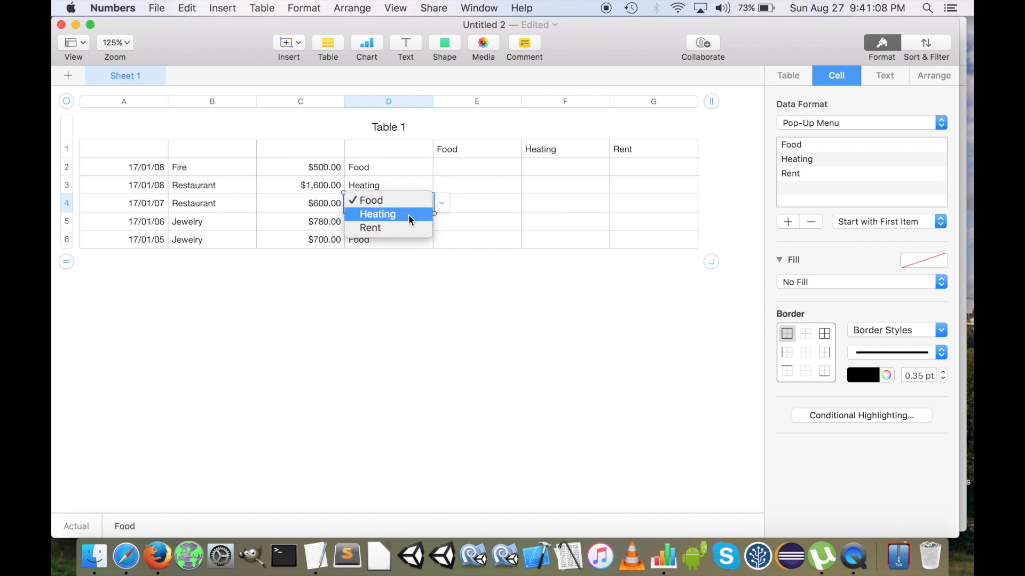
left_click(405, 214)
Set the category of both Jewelry expenses, in D5 and D6, to Rent
left_click(383, 228)
left_click(443, 223)
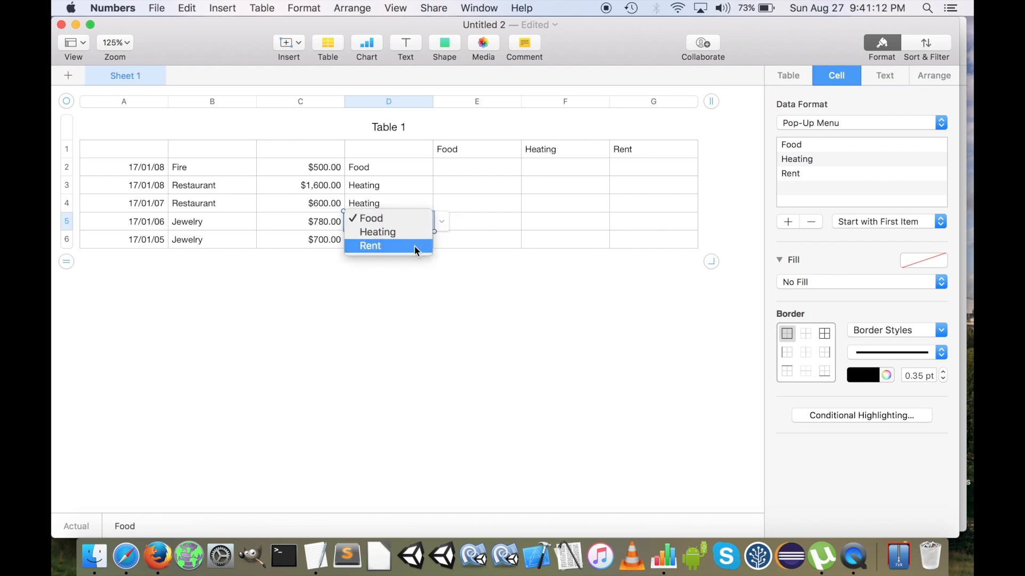
left_click(412, 246)
left_click(401, 240)
left_click(442, 239)
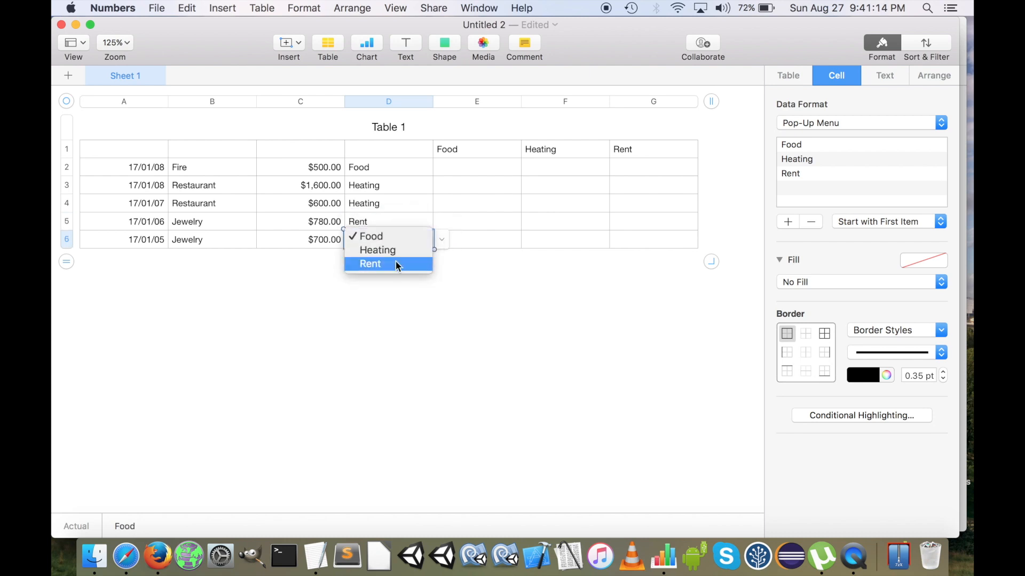
left_click(395, 266)
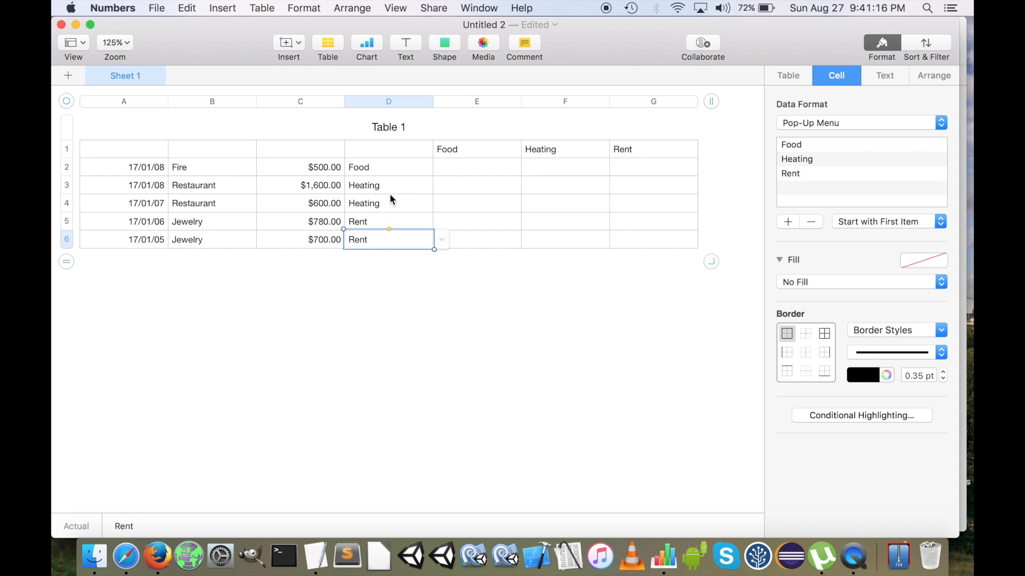
Switch to TextEdit, copy the IF(EXACT(INDIRECT(…))) formula at the start of the note, and return to the Numbers table
left_click_drag(494, 166, 652, 244)
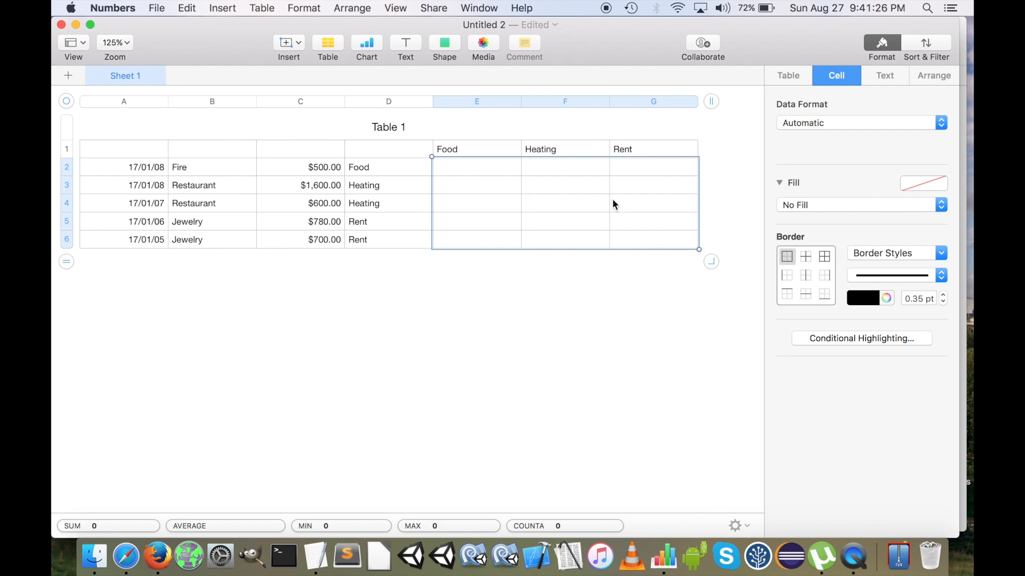
key("ctrl+Right")
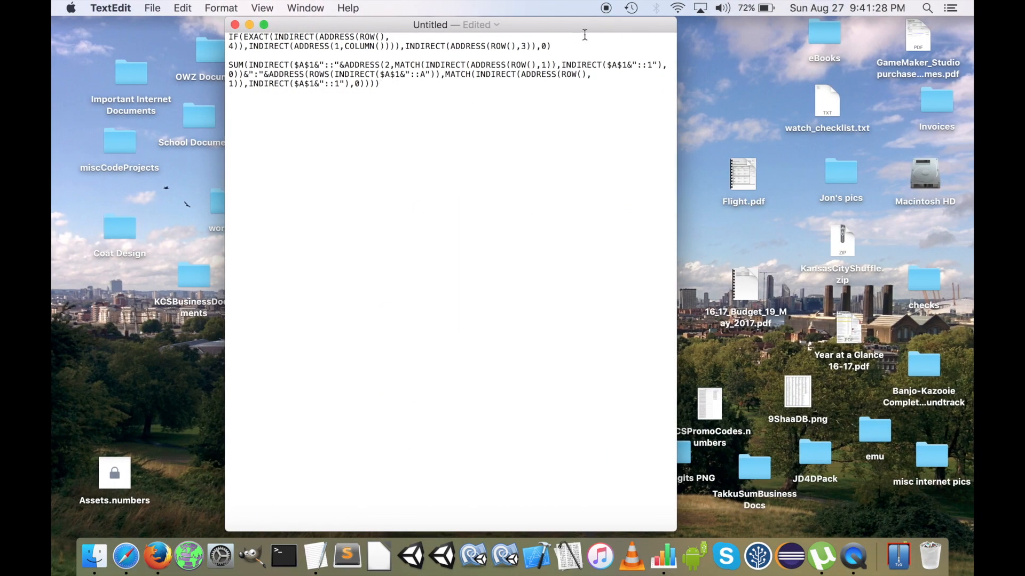
left_click_drag(551, 47, 248, 26)
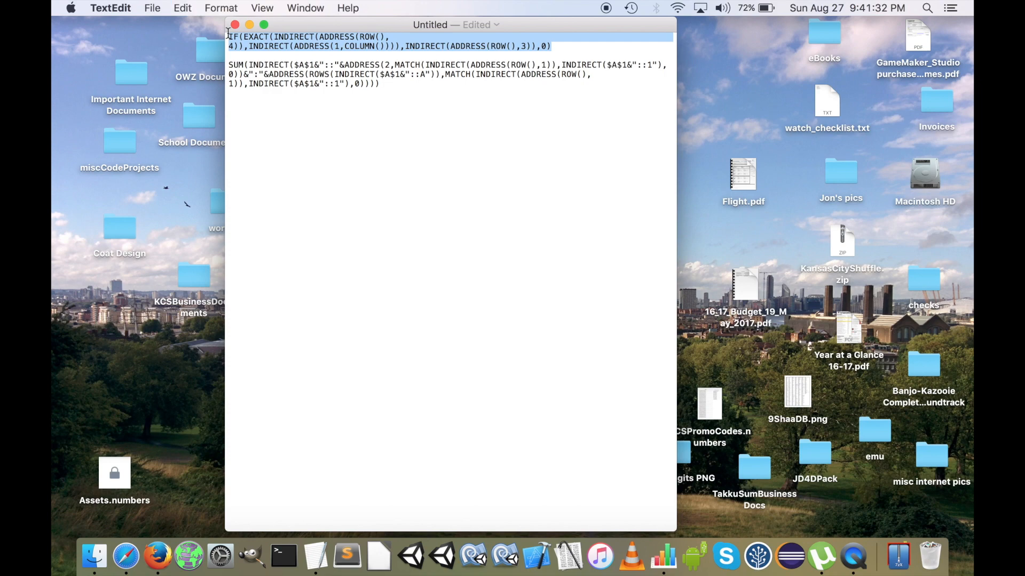
key("ctrl+Left")
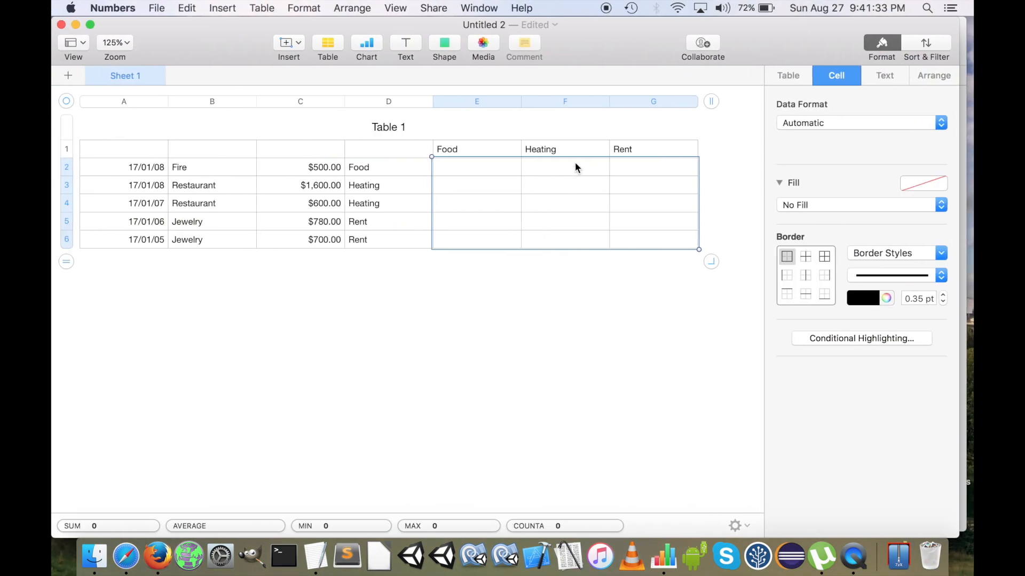
Enter the copied IF(EXACT(INDIRECT(…))) formula in E2, under the Food heading
left_click(511, 221)
left_click(477, 172)
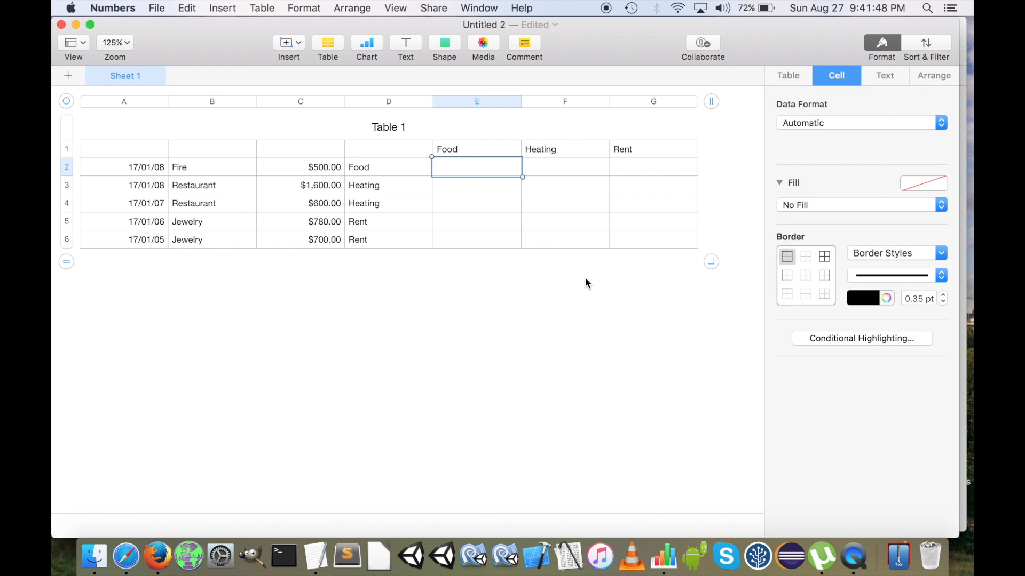
key("=")
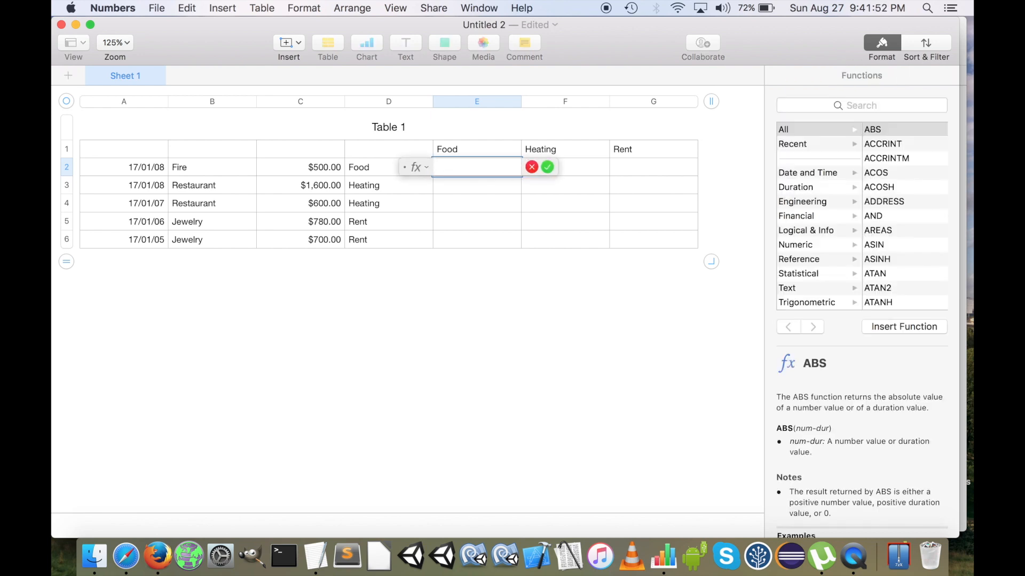
type("IF(EXACT(INDIRECT(ADDRESS(ROW(),4)),INDIRECT(ADDRESS(1,COLUMN()))),INDIRECT(ADDRESS(ROW(),3)),0)")
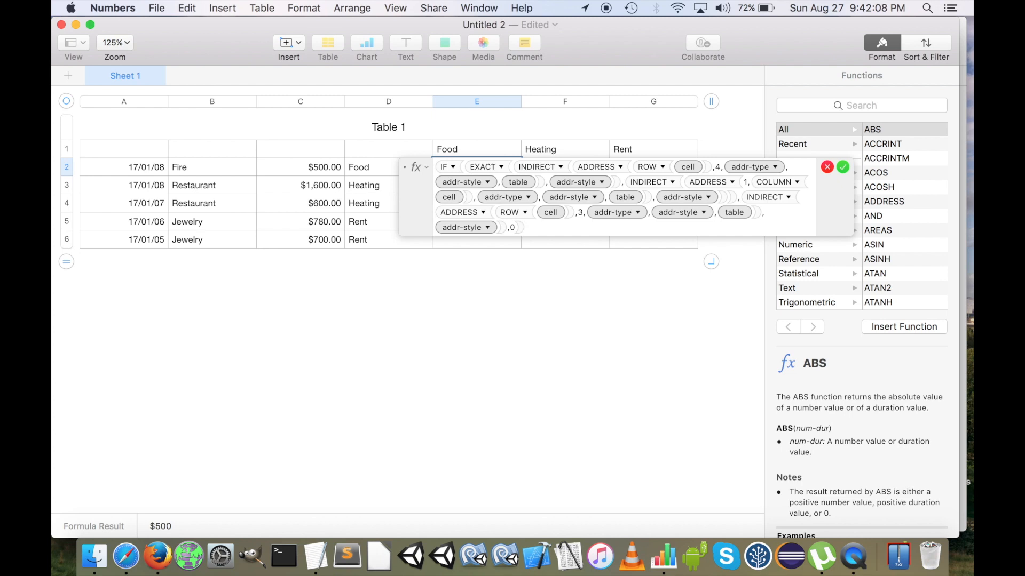
key("Return")
Copy the formula from E2 across the whole E2:G6 range under the Food, Heating and Rent headings
key("Up")
key("Right")
key("Left")
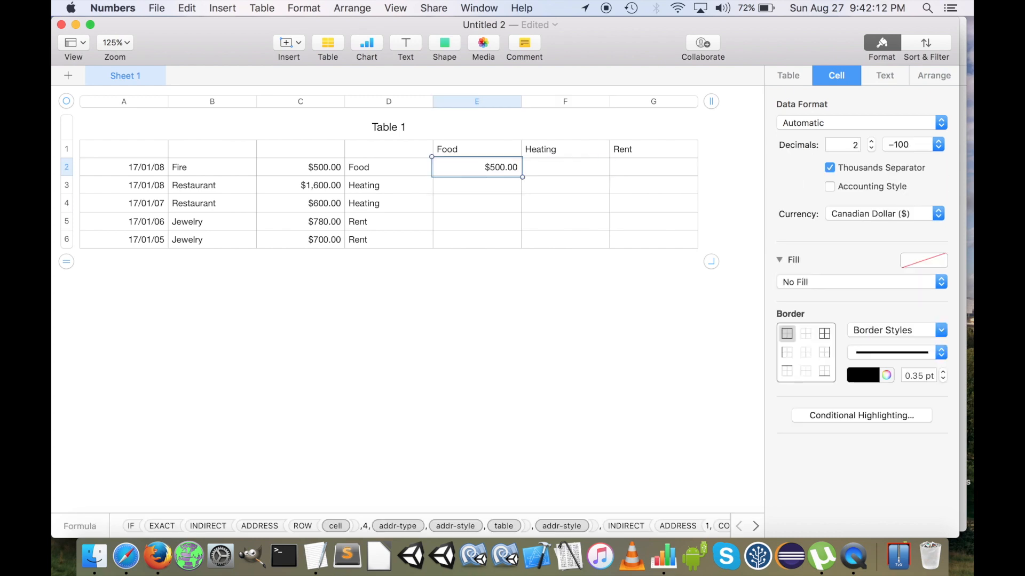
key("super+c")
key("shift+Right")
key("shift+Right")
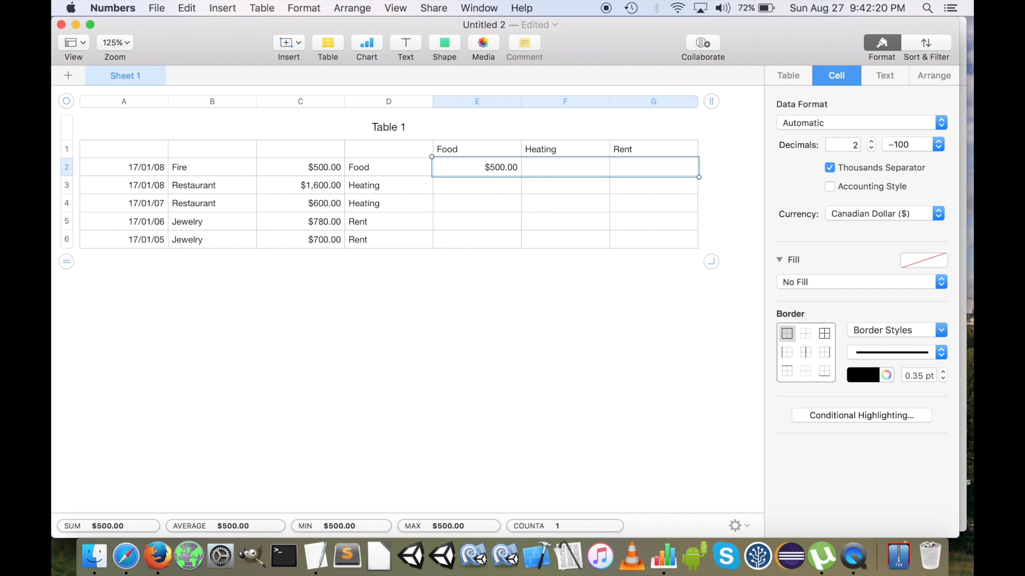
key("shift+Down")
key("shift+Down")
key("shift+Down")
key("shift+Down")
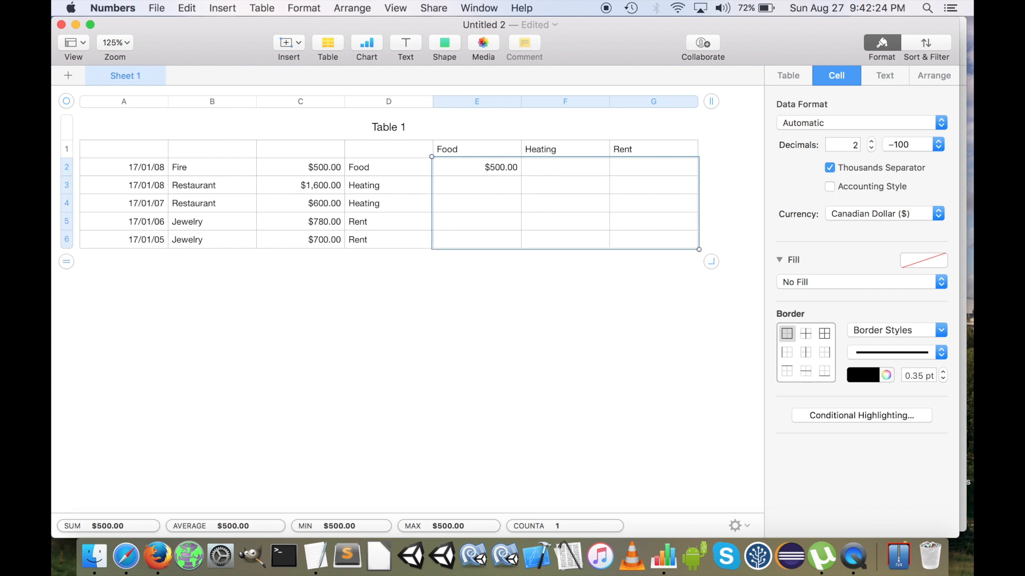
key("super+v")
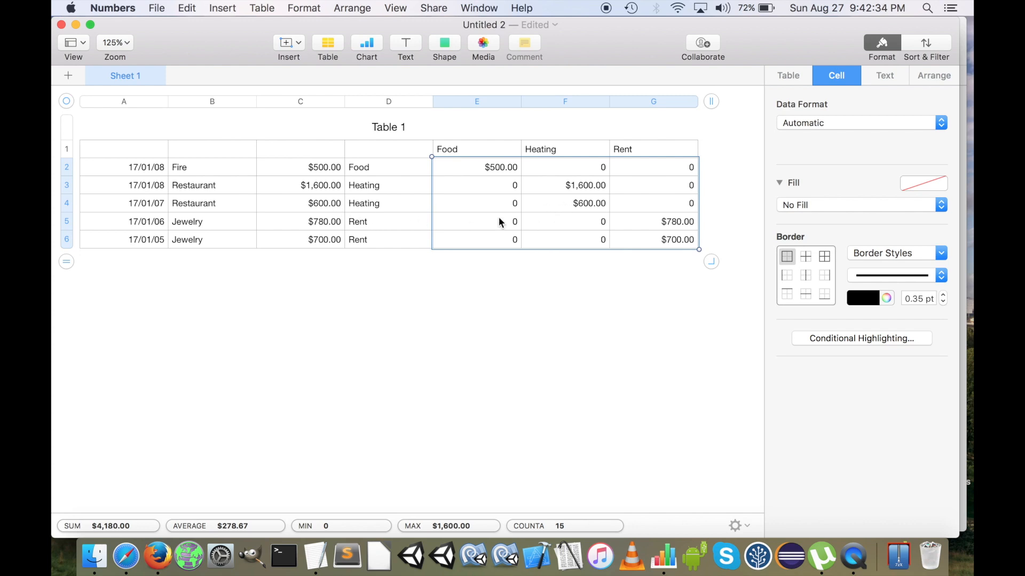
Test the formulas by changing the column heading in F1 to Food and setting it back to Heating
left_click(653, 207)
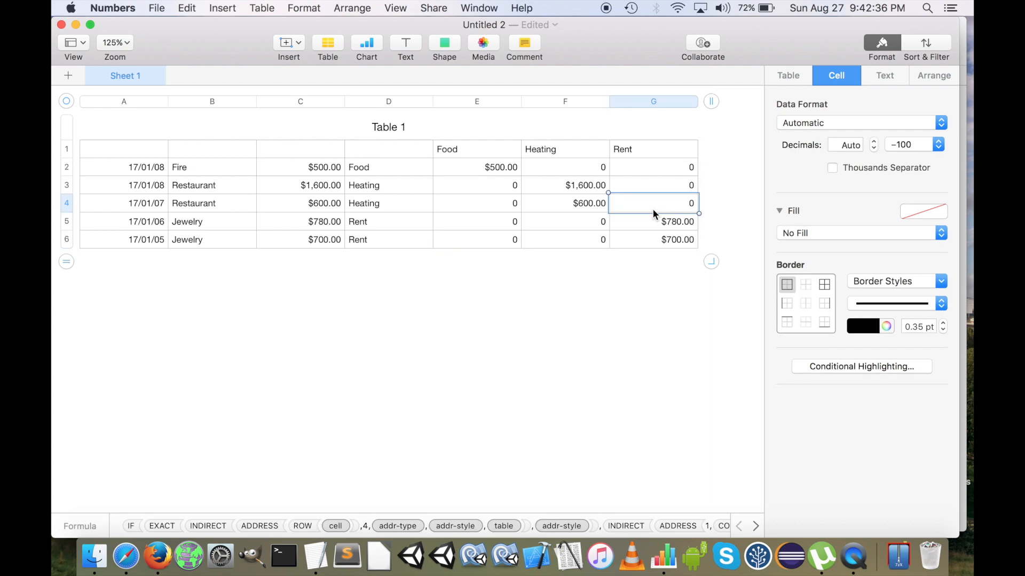
left_click(551, 152)
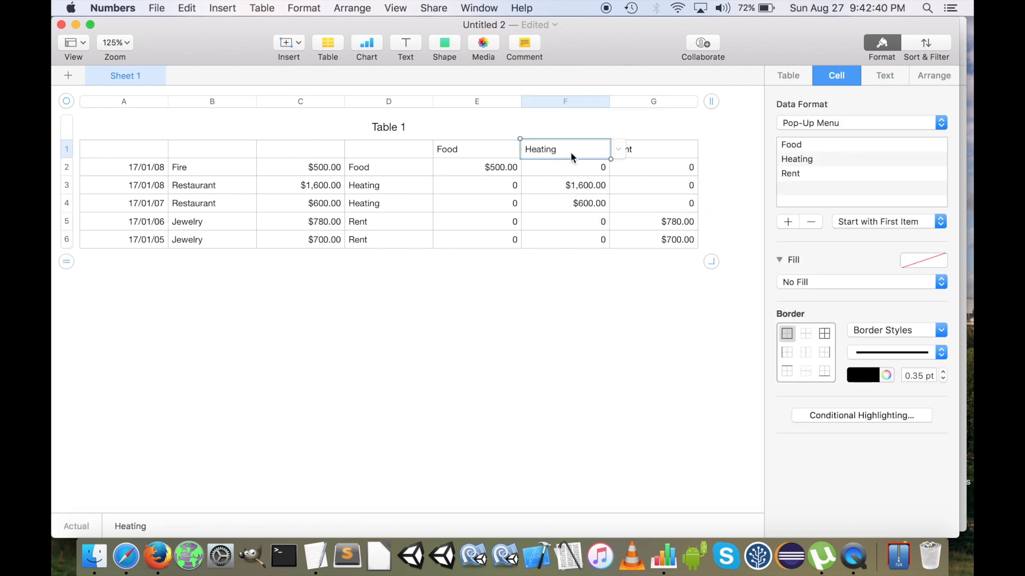
left_click(578, 185)
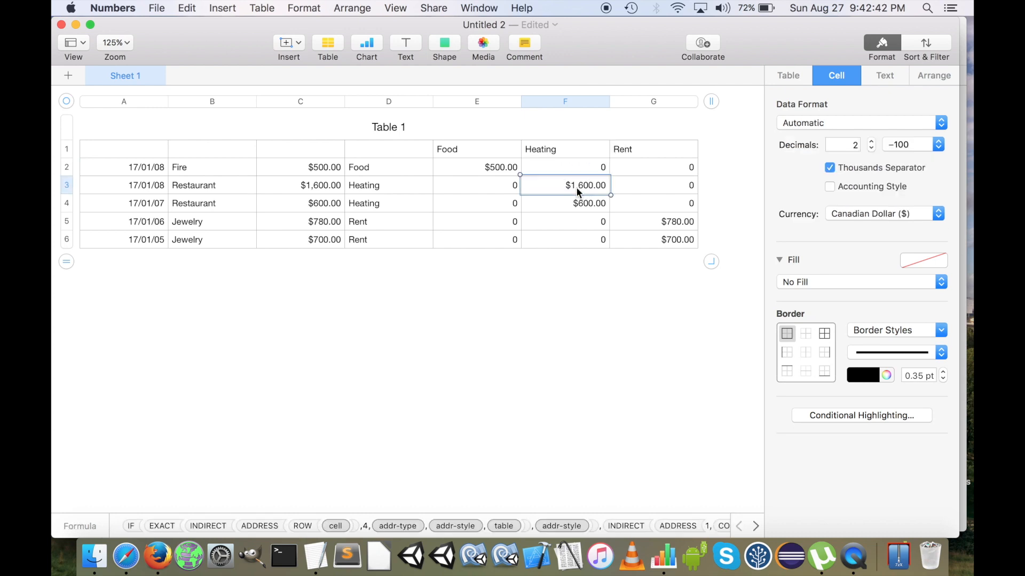
left_click(585, 149)
left_click(618, 150)
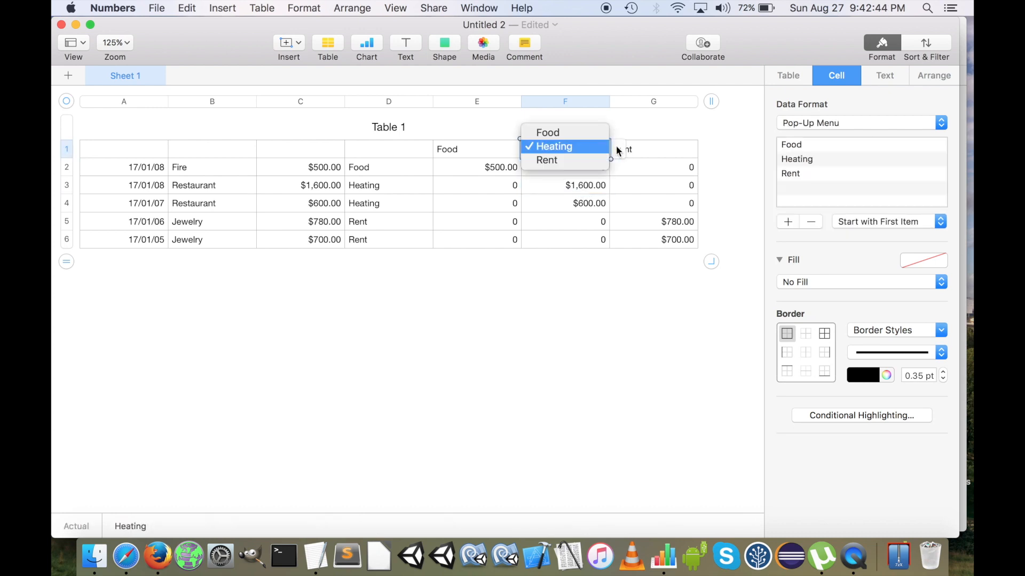
left_click(600, 133)
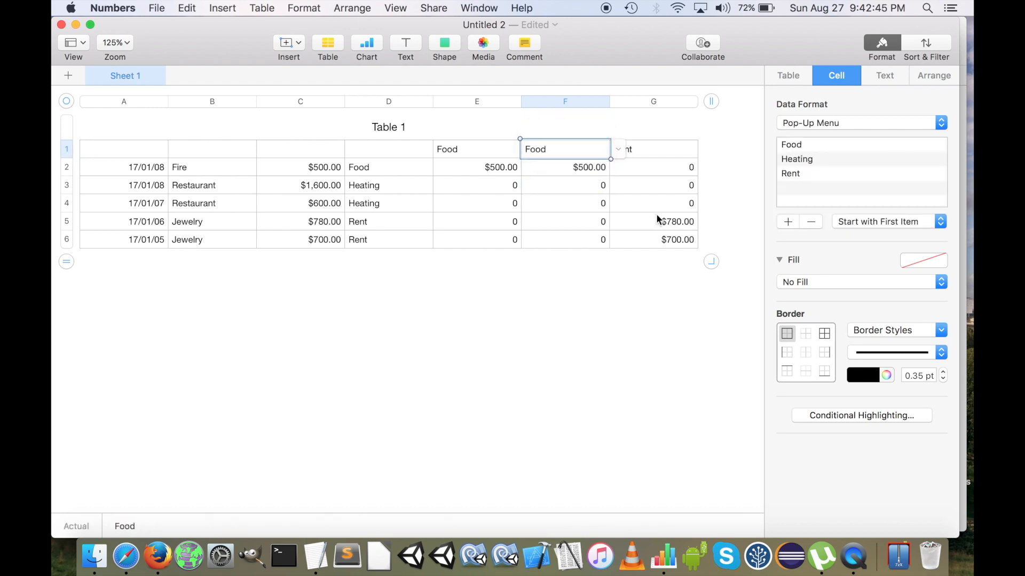
left_click(616, 148)
left_click(590, 159)
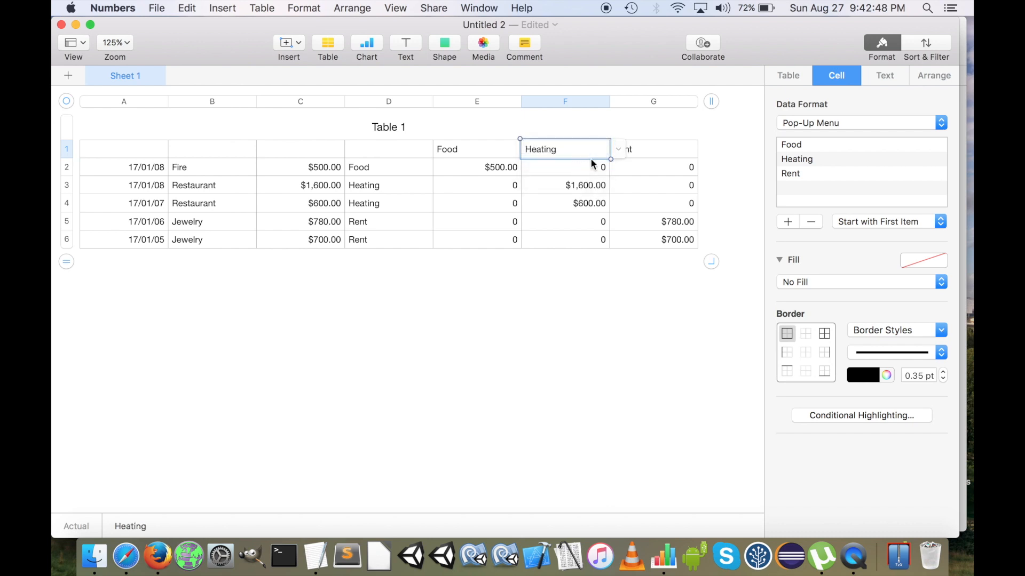
left_click(564, 178)
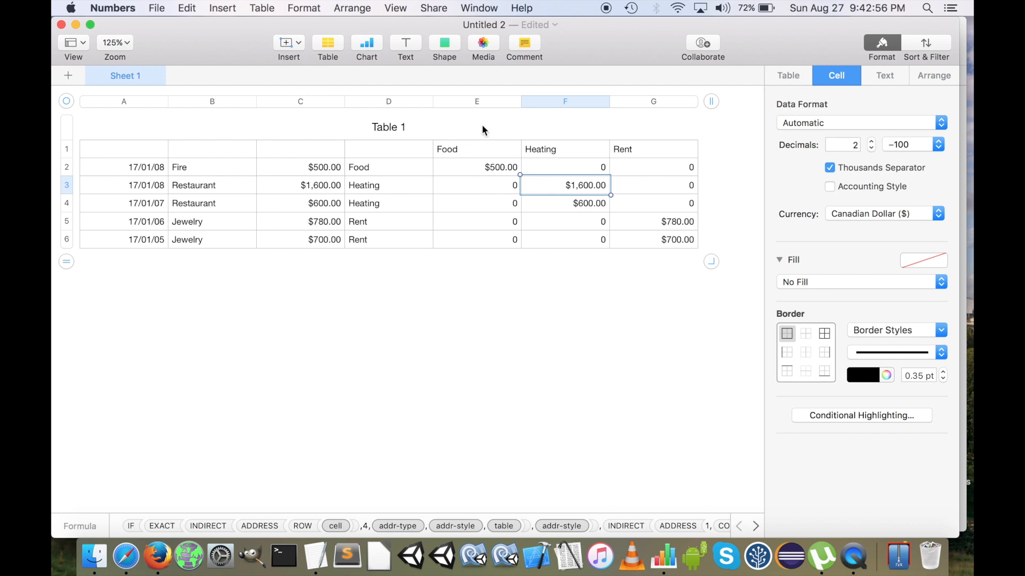
Rename the table as Expenses
left_click(401, 127)
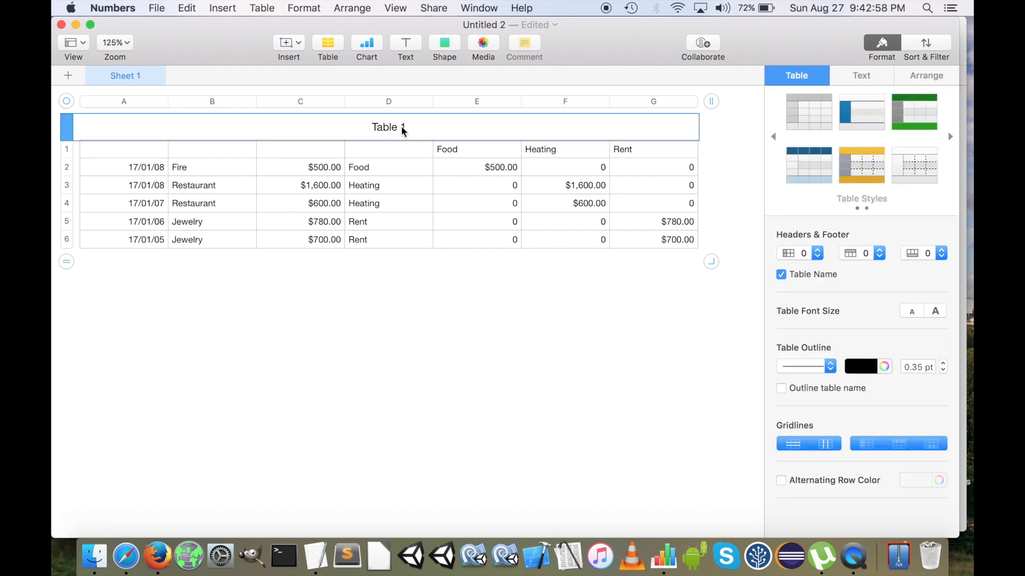
left_click(402, 127)
left_click_drag(430, 130, 320, 133)
type("Expenses")
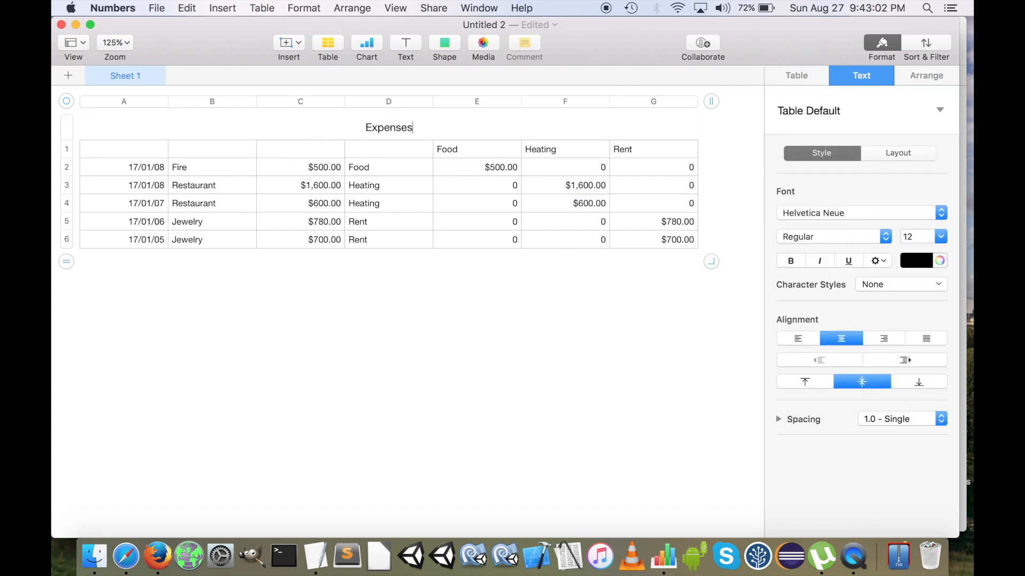
key("Return")
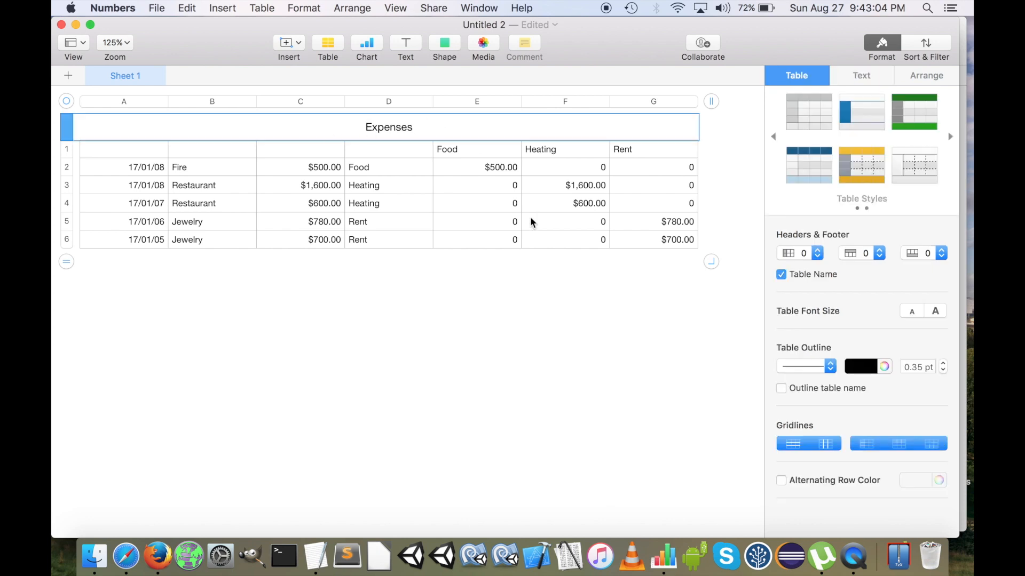
Insert a plain table without headers below the Expenses table and hide its table name
scroll(630, 328, "right", 3)
scroll(630, 325, "right", 5)
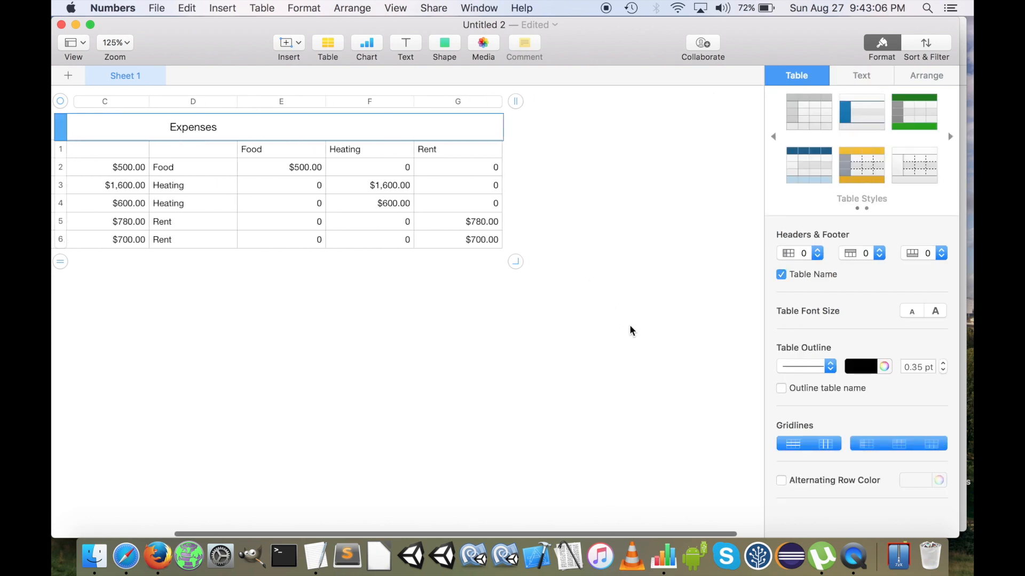
left_click(329, 43)
left_click(283, 152)
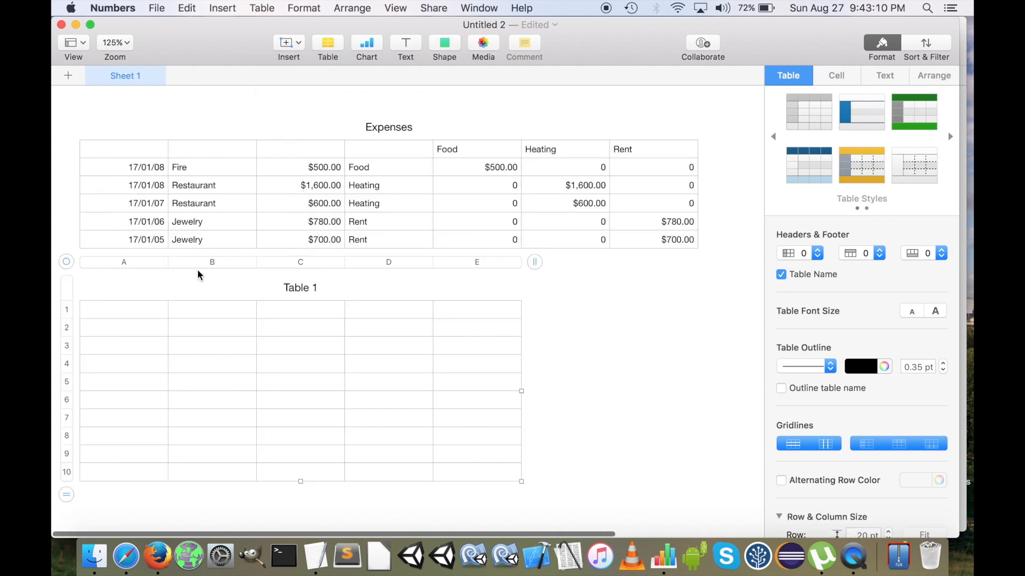
left_click(308, 293)
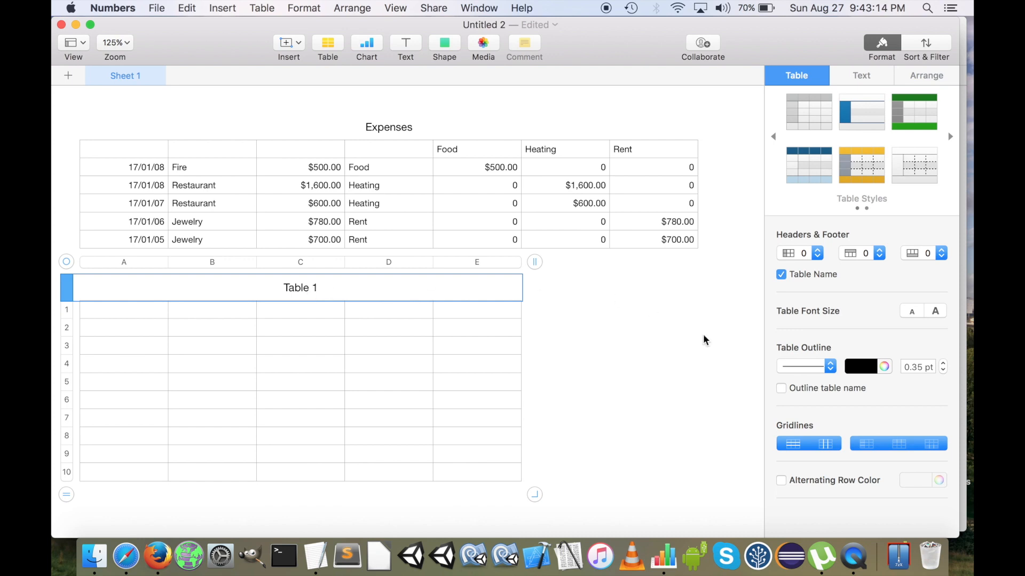
left_click(781, 275)
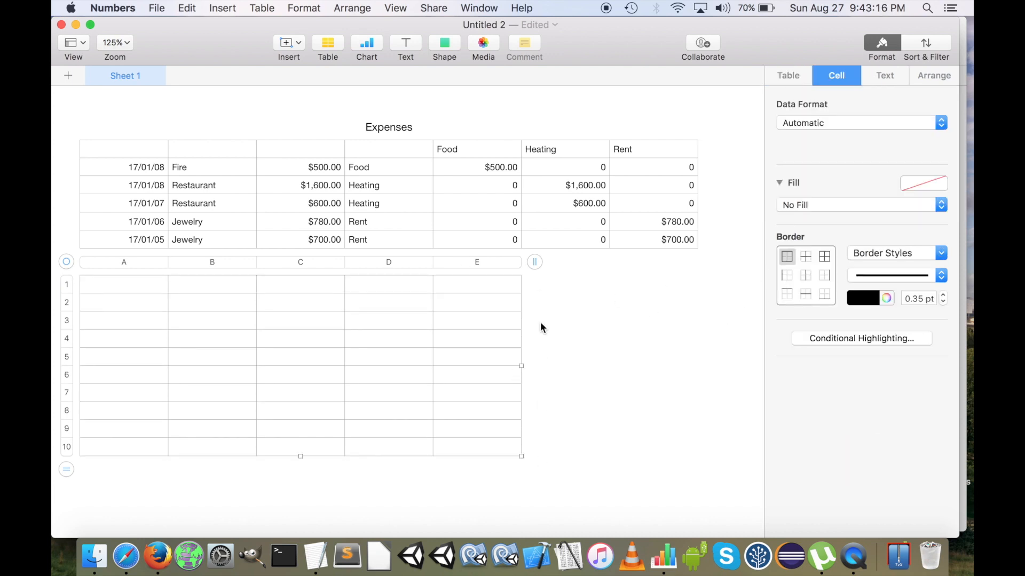
Resize the new table to 4 rows and 2 columns
left_click(366, 368)
left_click_drag(531, 470, 277, 354)
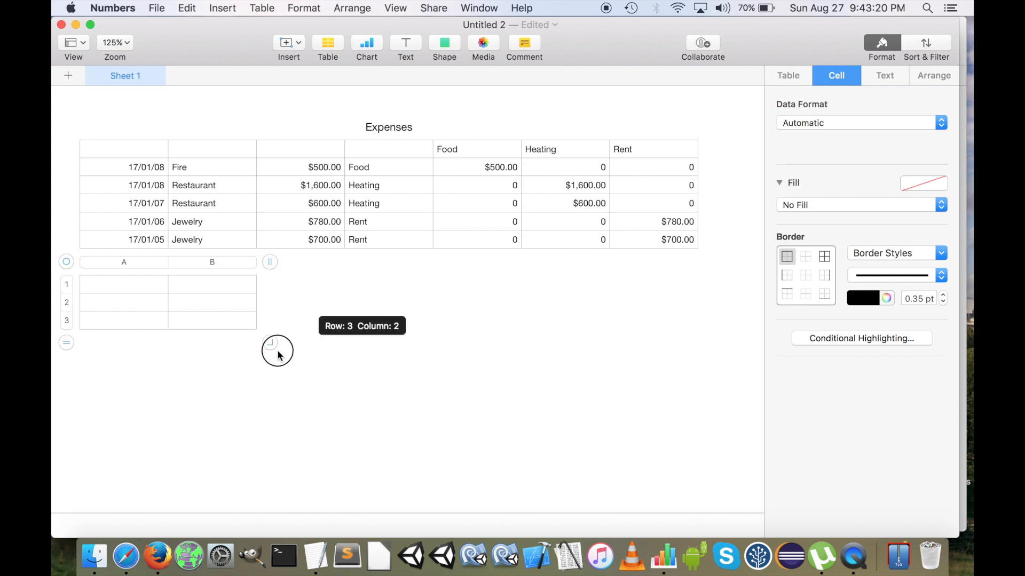
left_click_drag(277, 353, 277, 366)
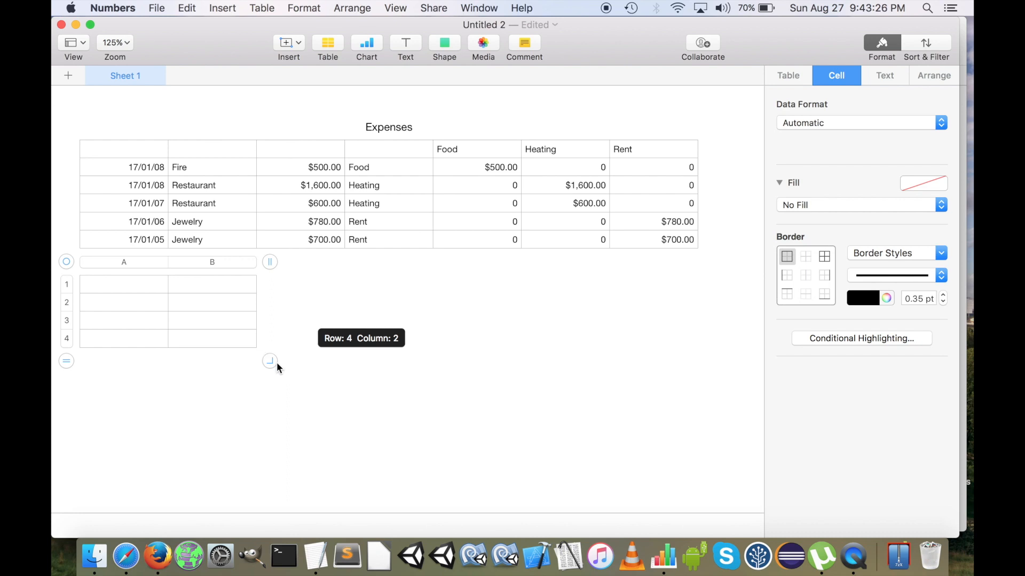
left_click_drag(276, 363, 276, 363)
Enter the title Expenses in A1 of the small table
left_click(129, 284)
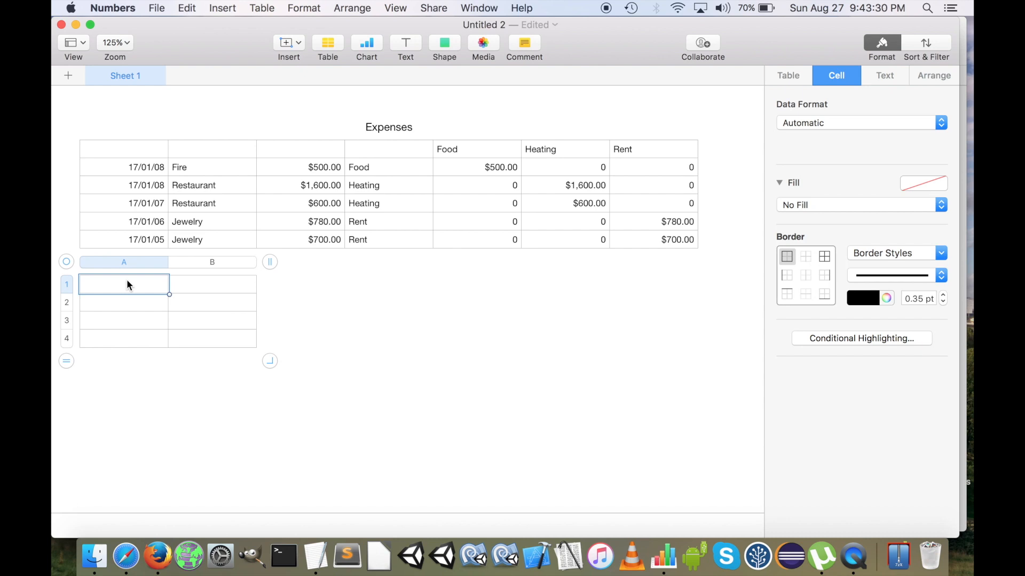
left_click(192, 289)
left_click(136, 290)
type("Expenses")
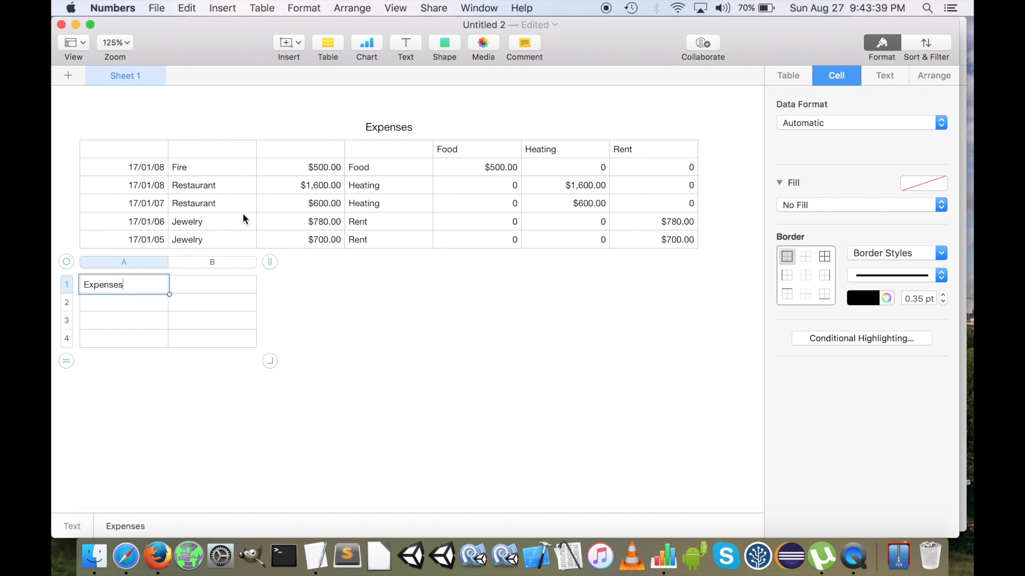
key("Return")
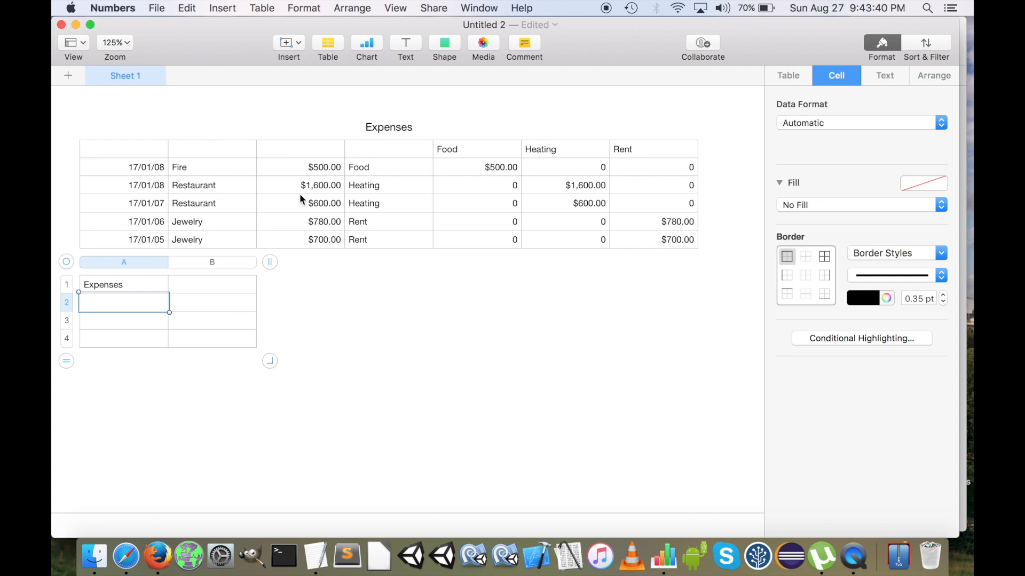
left_click(400, 131)
left_click(198, 291)
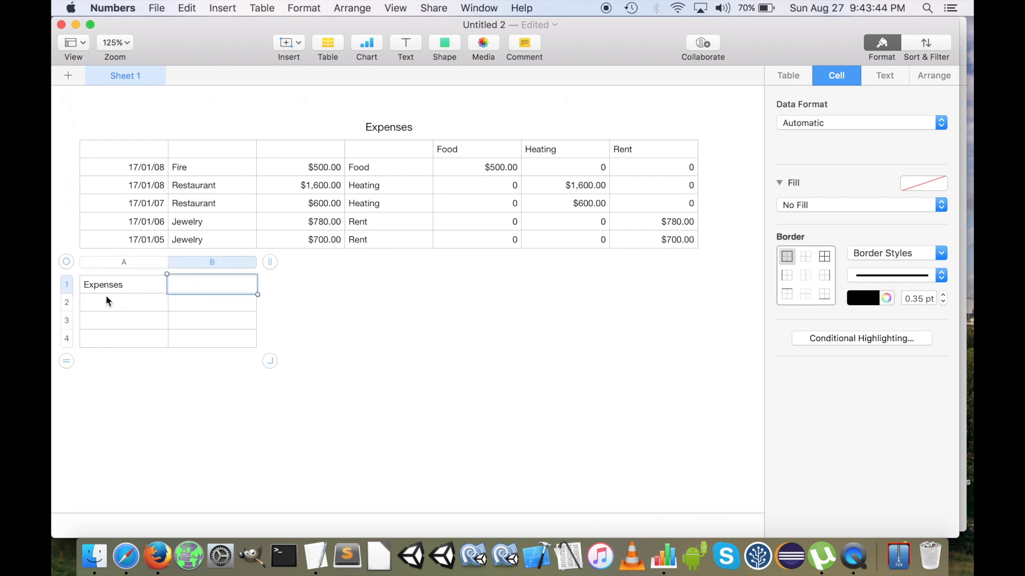
left_click(131, 305)
left_click(216, 302)
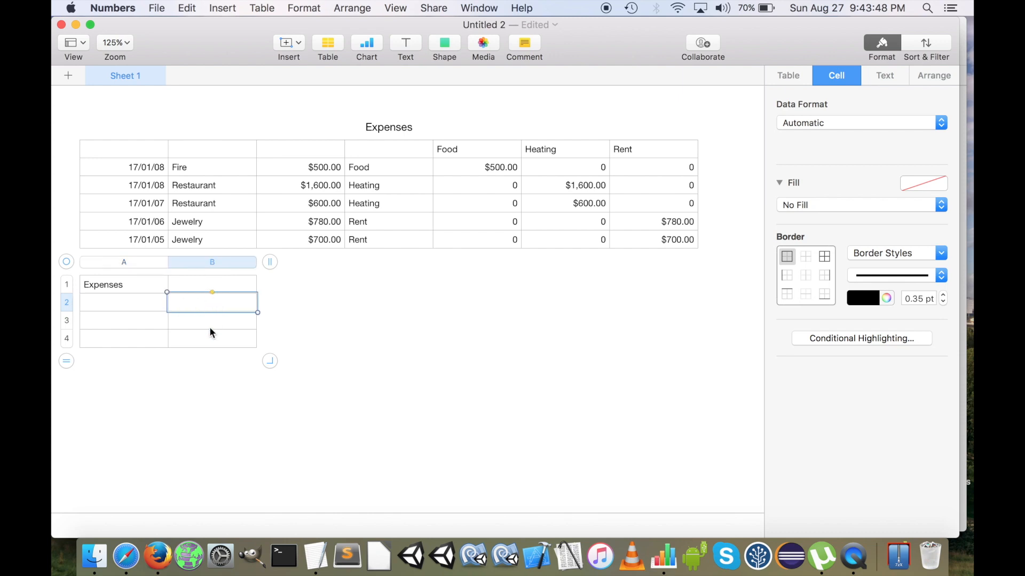
left_click_drag(239, 305, 239, 353)
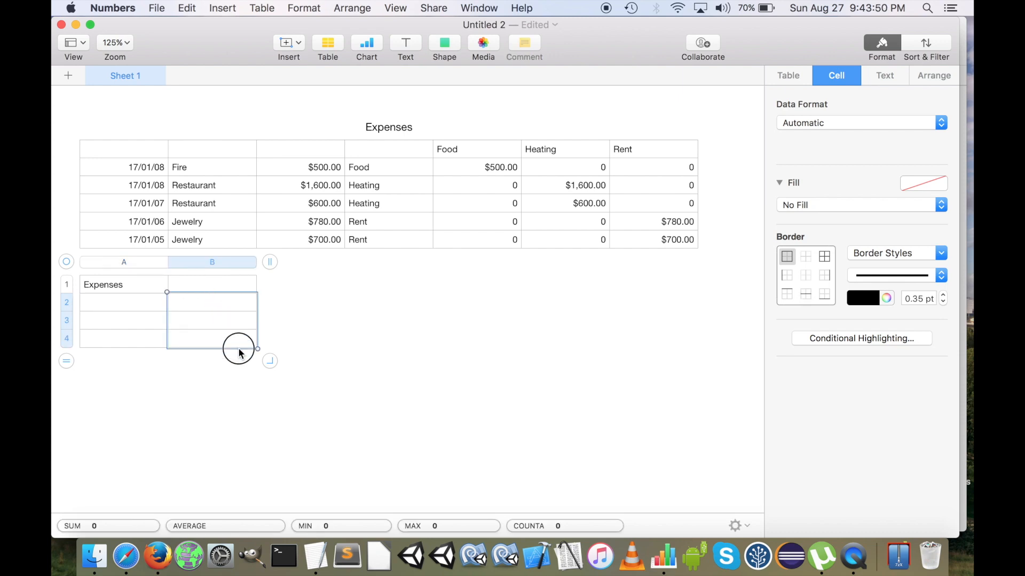
left_click(123, 286)
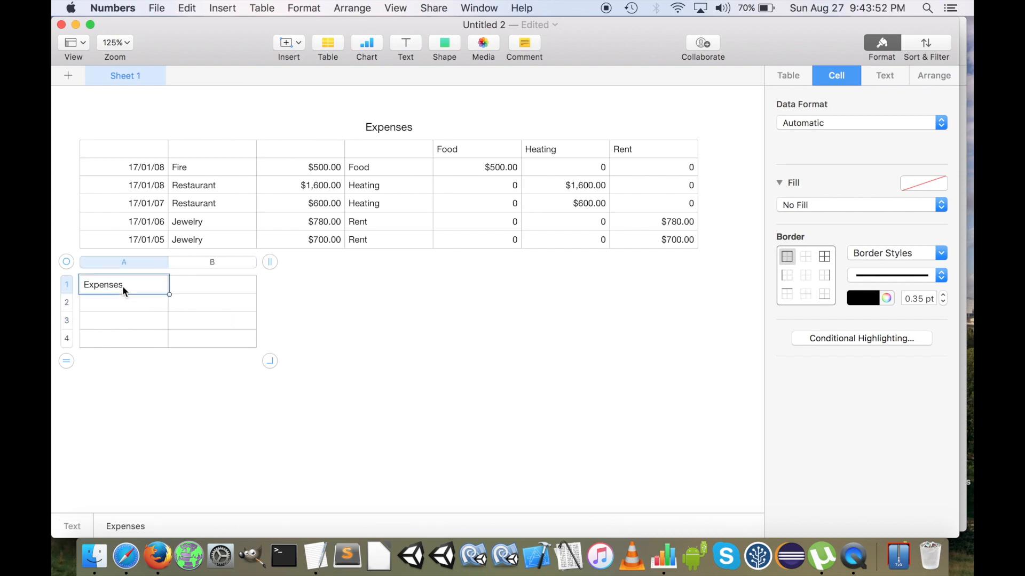
left_click(396, 124)
left_click(412, 128)
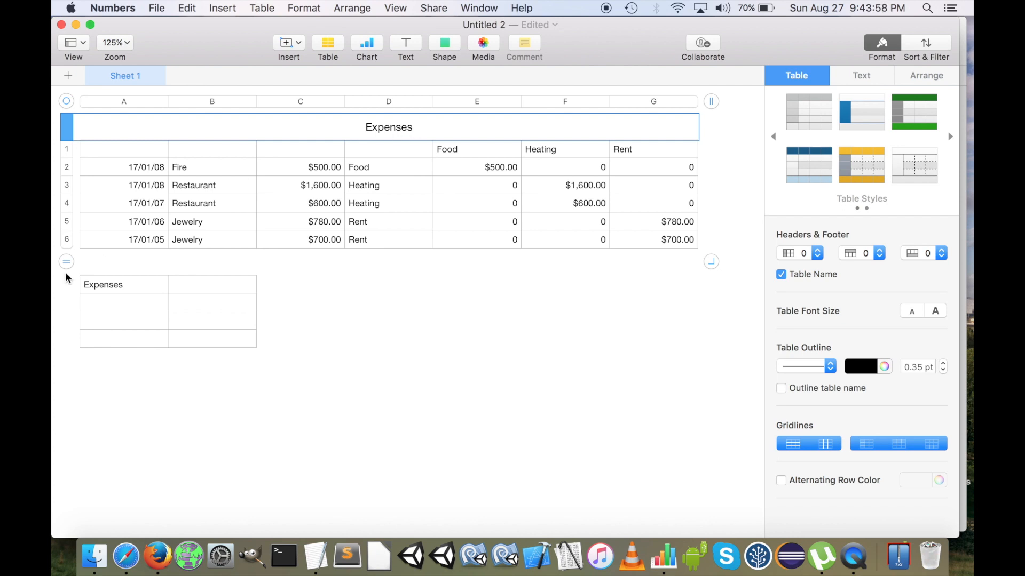
Copy the category pop-up cells D2:D4 of the Expenses table into A2:A4 of the small table
left_click(135, 300)
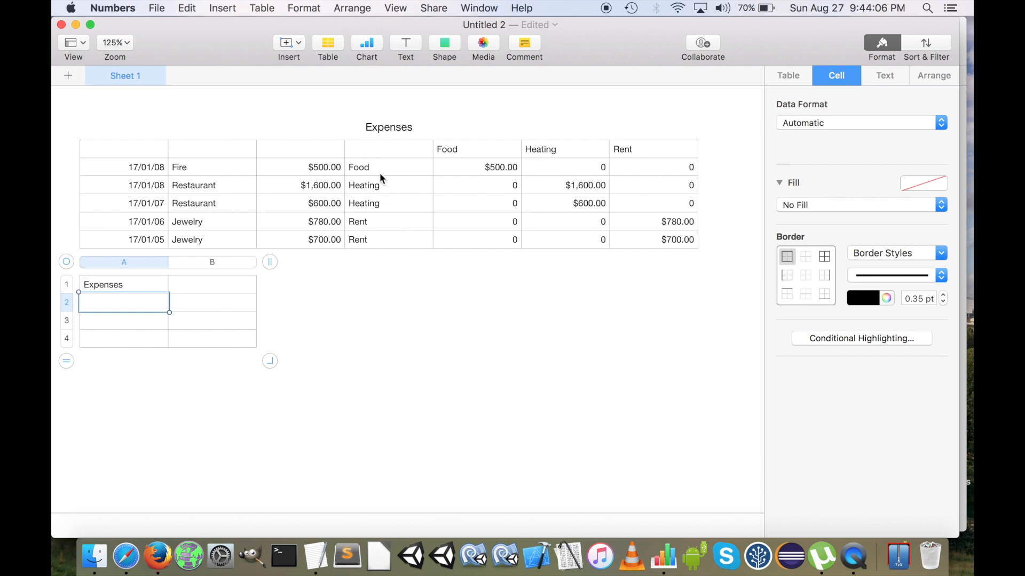
left_click_drag(380, 173, 380, 202)
key("cmd+c")
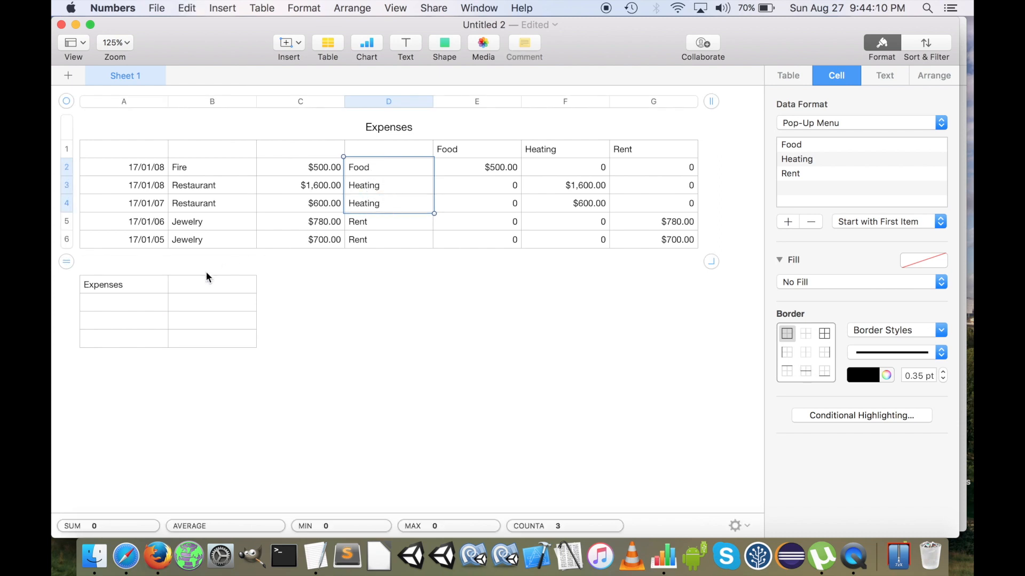
left_click_drag(139, 305, 138, 339)
key("cmd+v")
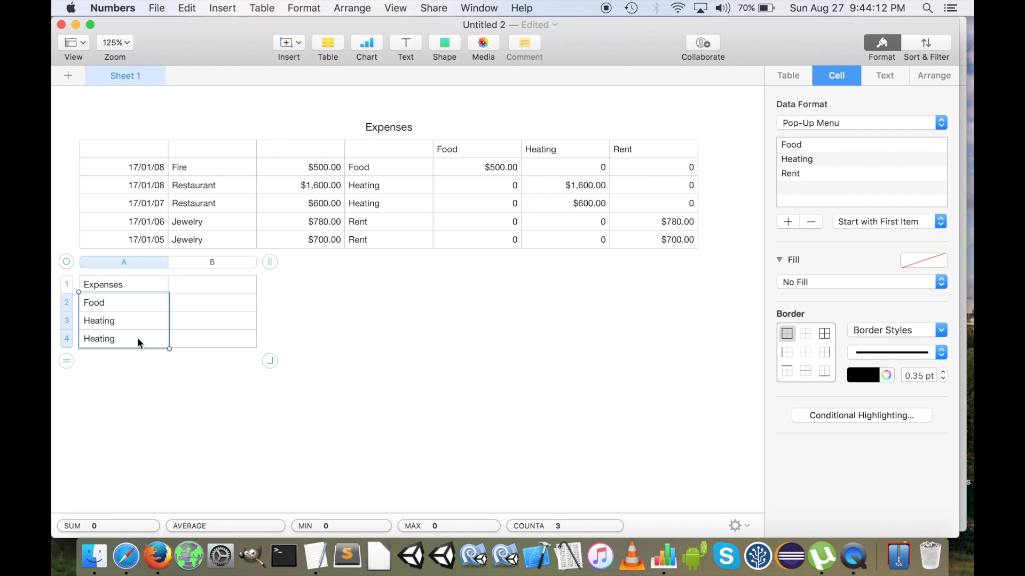
left_click(191, 310)
left_click(130, 315)
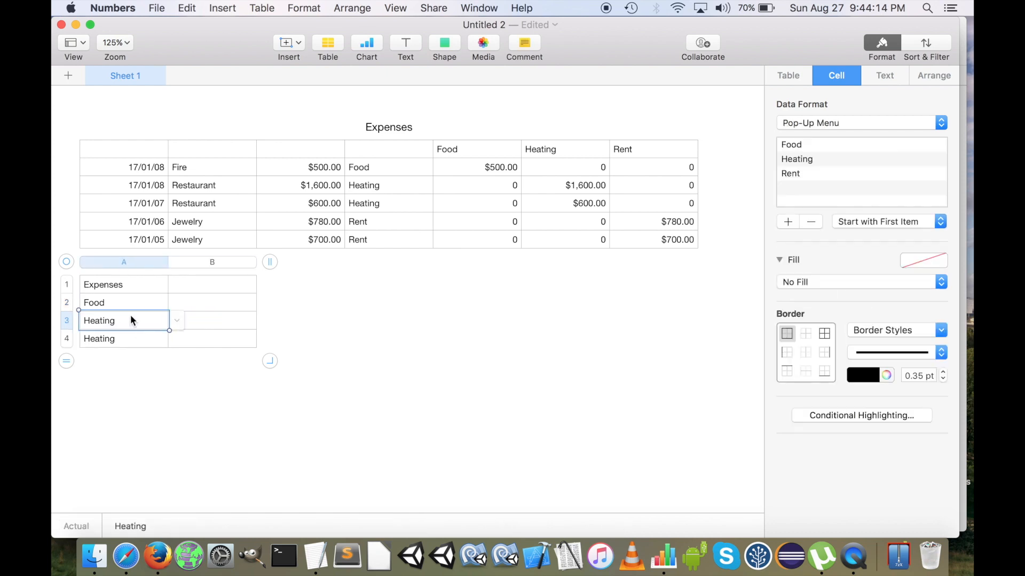
Set the category pop-up in A4 of the small table to Rent
key("Down")
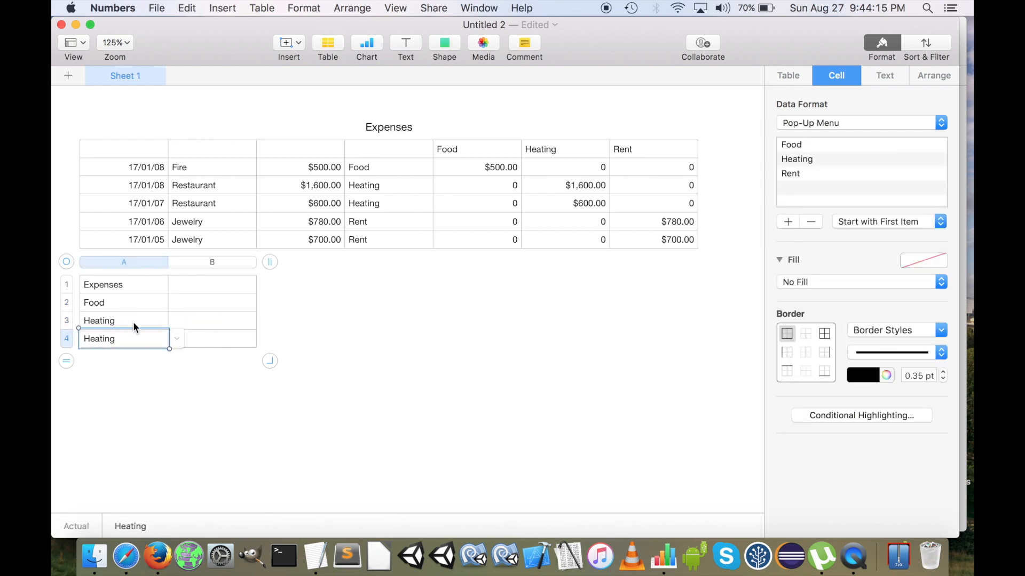
left_click(174, 336)
left_click(143, 351)
left_click(212, 365)
Hide row 1 of the small table and row 1 of the Expenses table
left_click(126, 284)
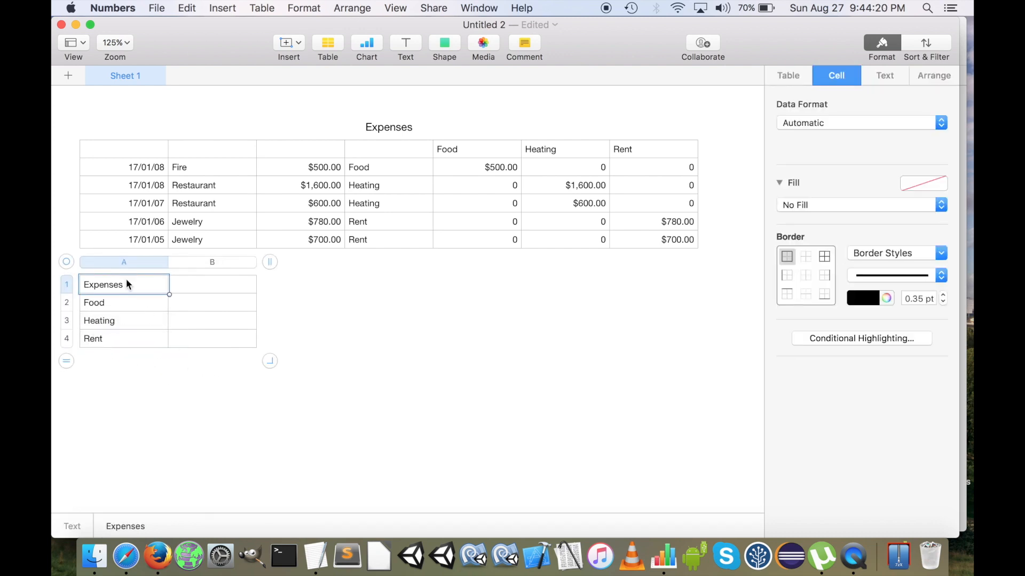
left_click(74, 285)
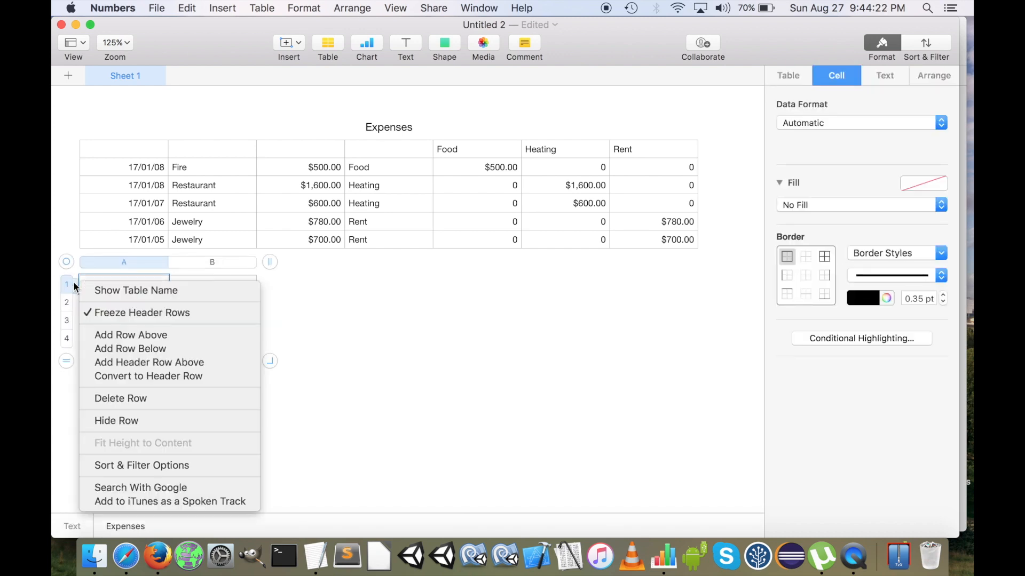
left_click(142, 421)
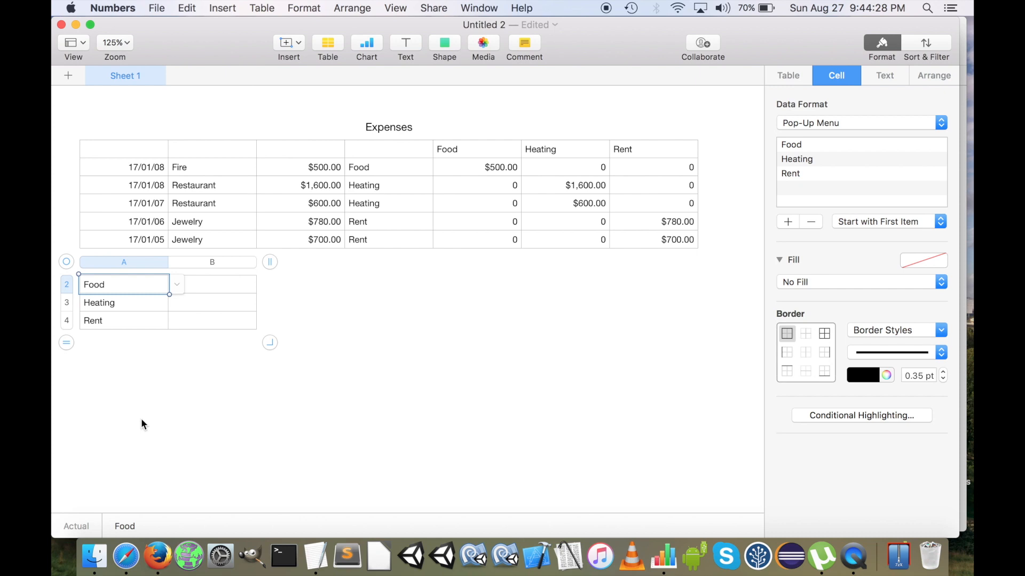
left_click(519, 184)
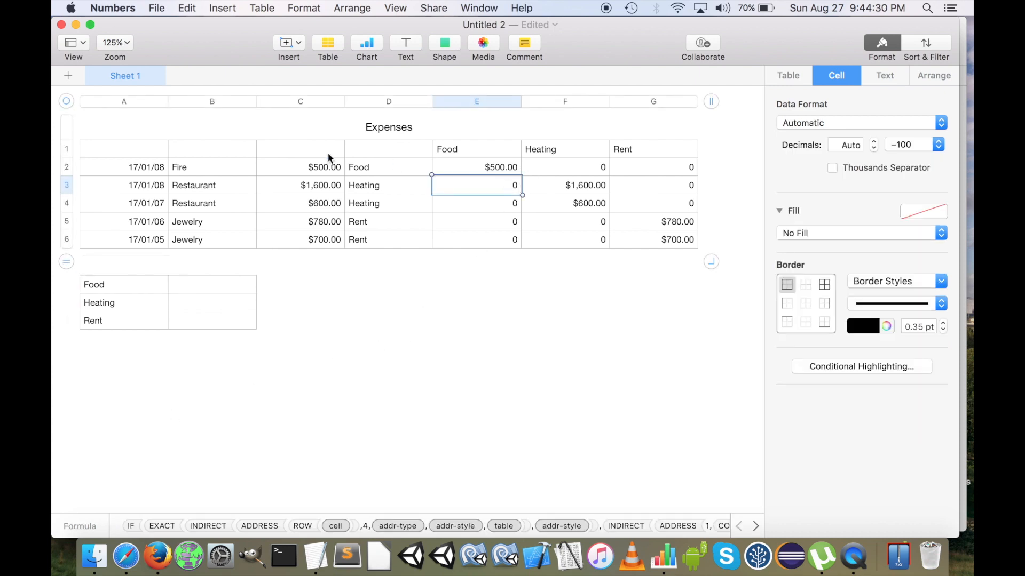
left_click(72, 147)
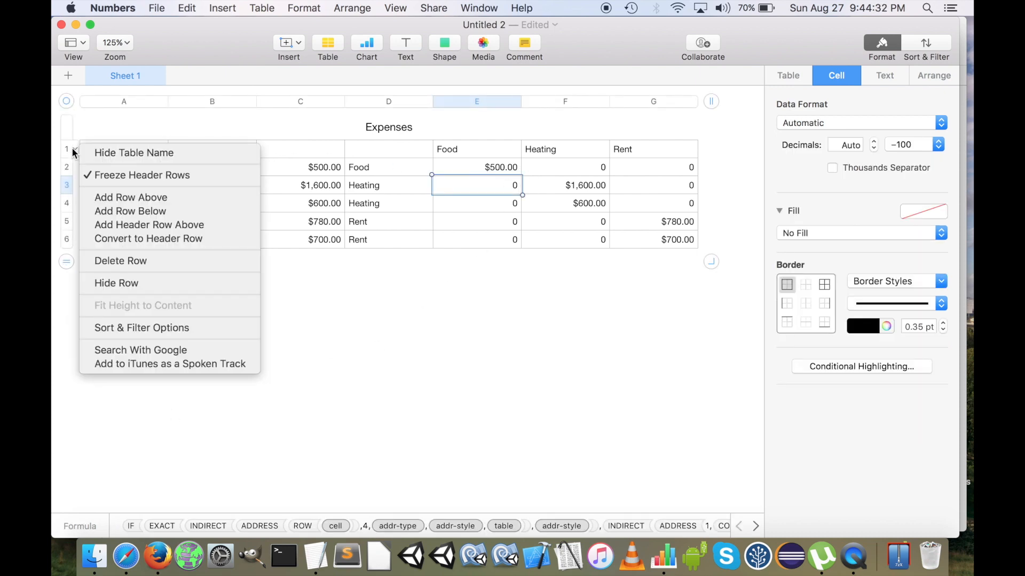
left_click(123, 283)
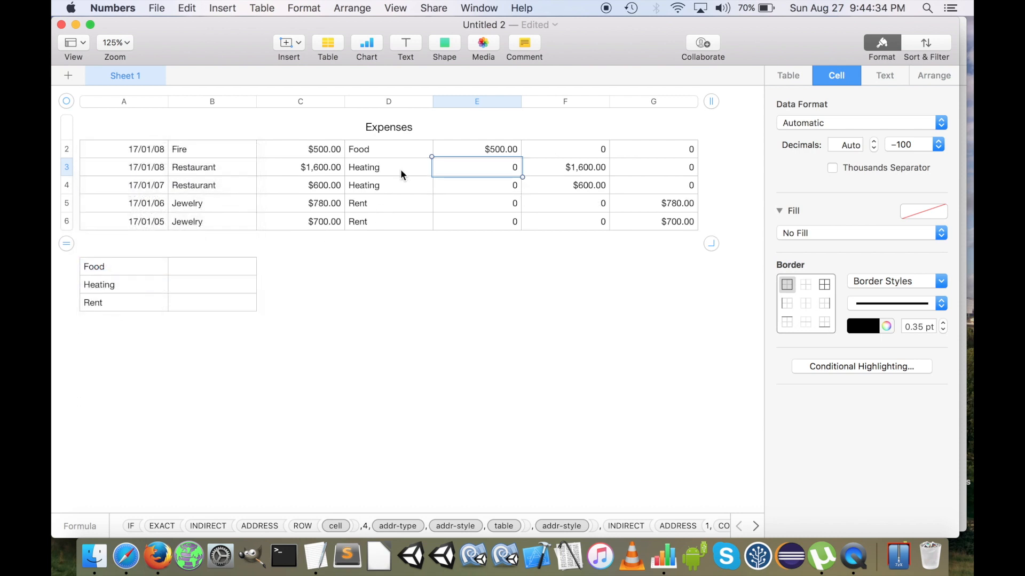
Hide the category columns E to G of the Expenses table
left_click(487, 101)
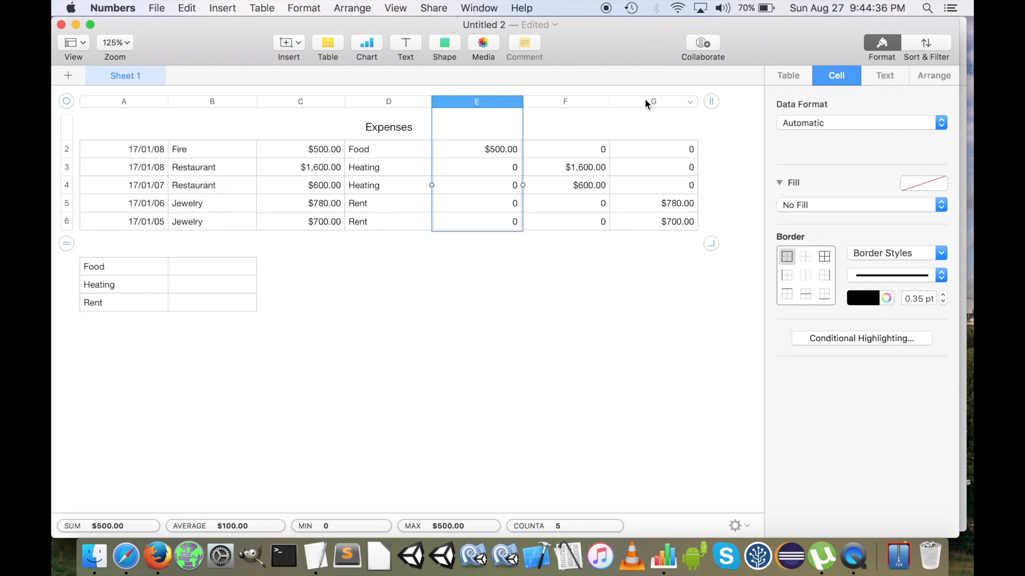
left_click(649, 101, "shift")
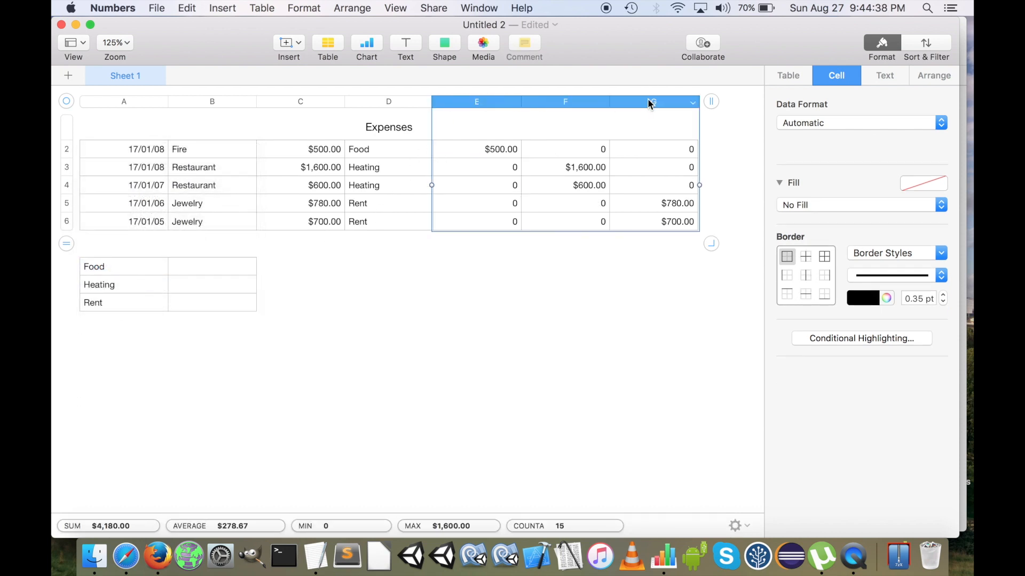
left_click(693, 102)
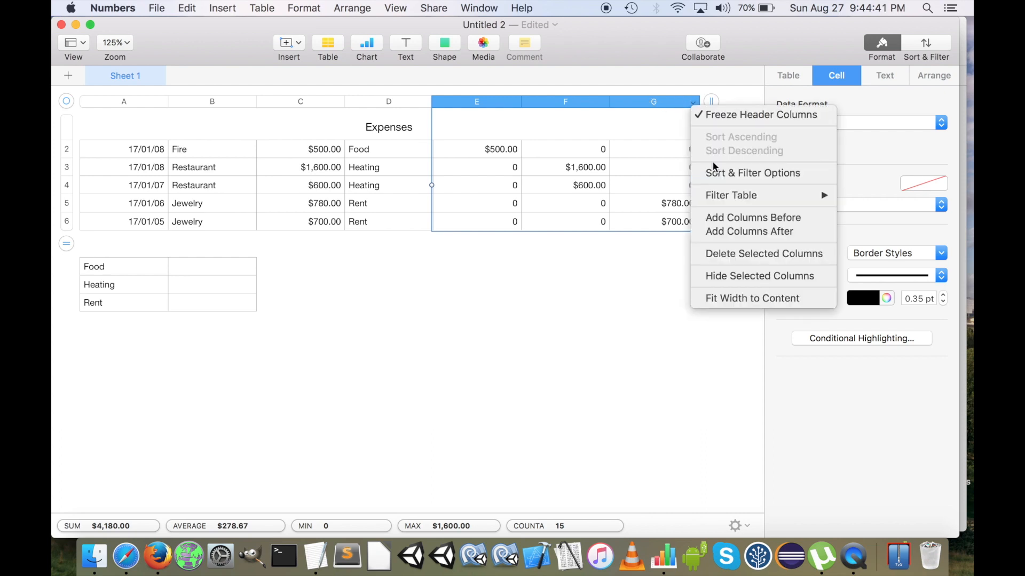
left_click(725, 271)
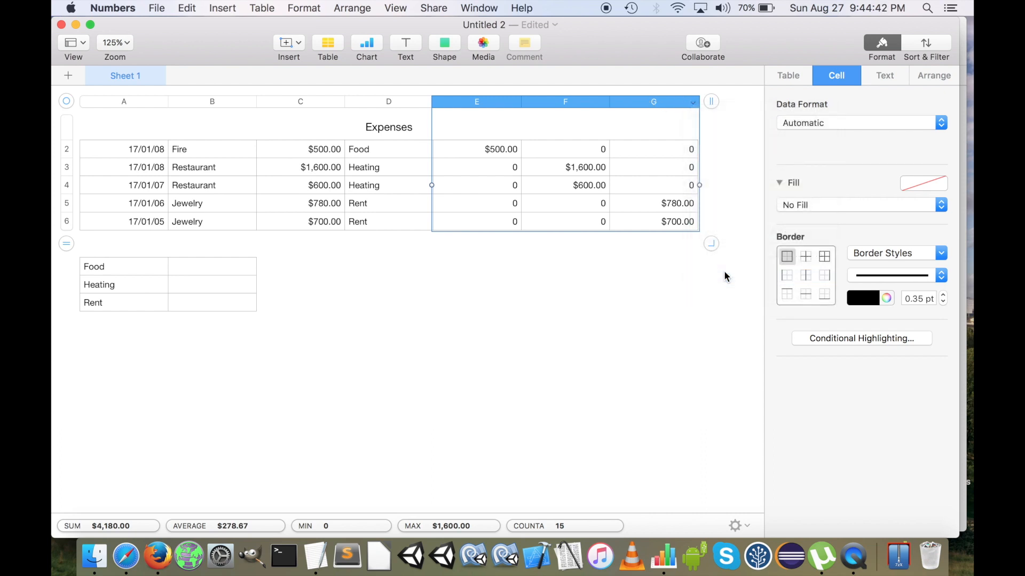
left_click(387, 276)
Copy the SUM(INDIRECT(...)) formula from the TextEdit note and enter it in B2 of the small Numbers table, beside Food
left_click(197, 269)
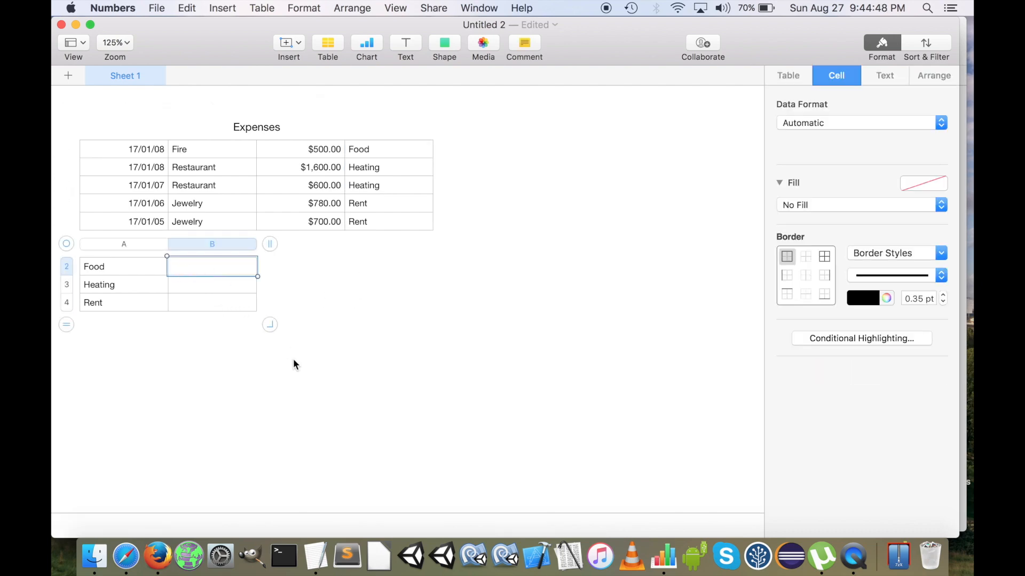
key("ctrl+Right")
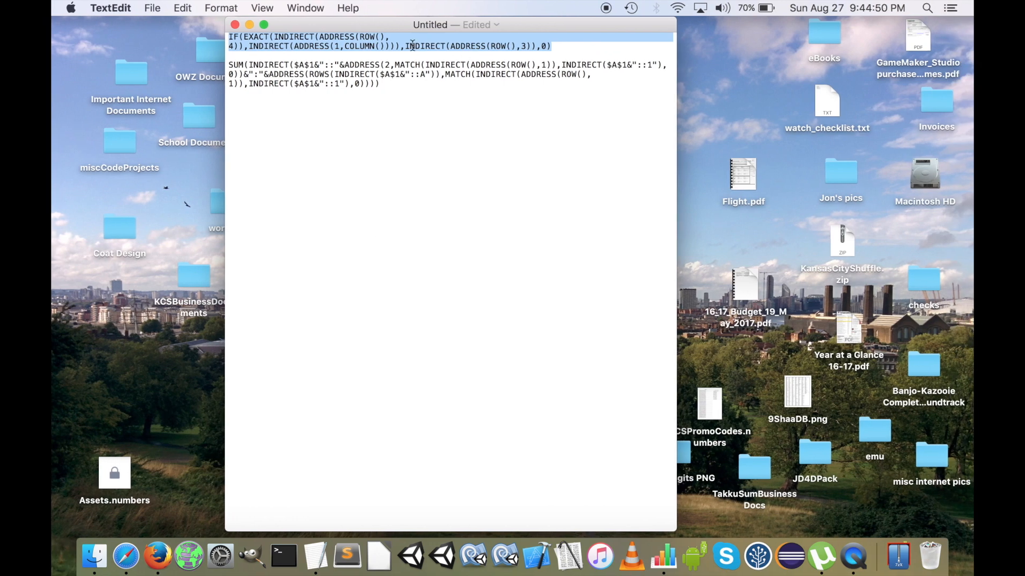
left_click_drag(396, 88, 192, 65)
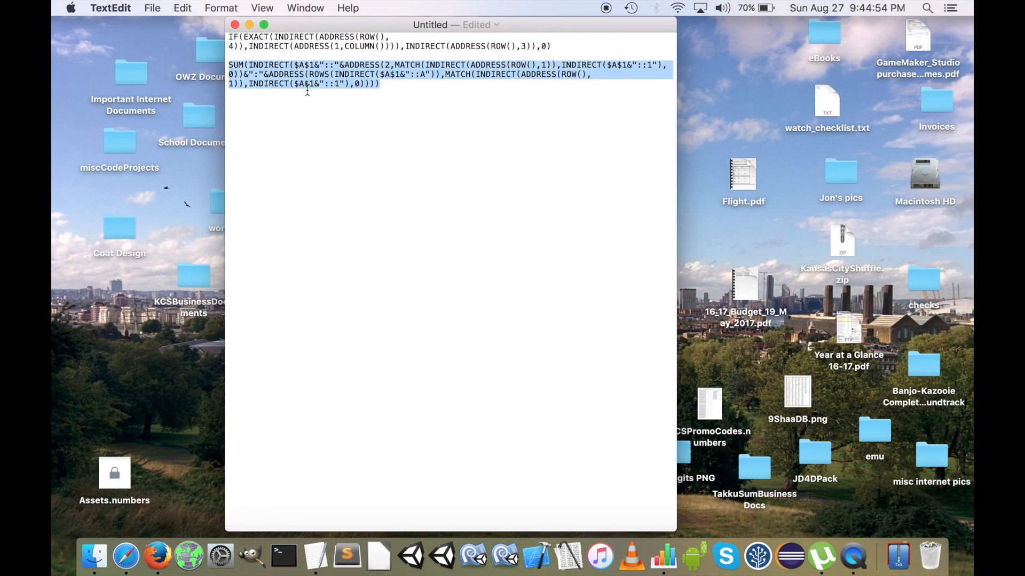
key("ctrl+Left")
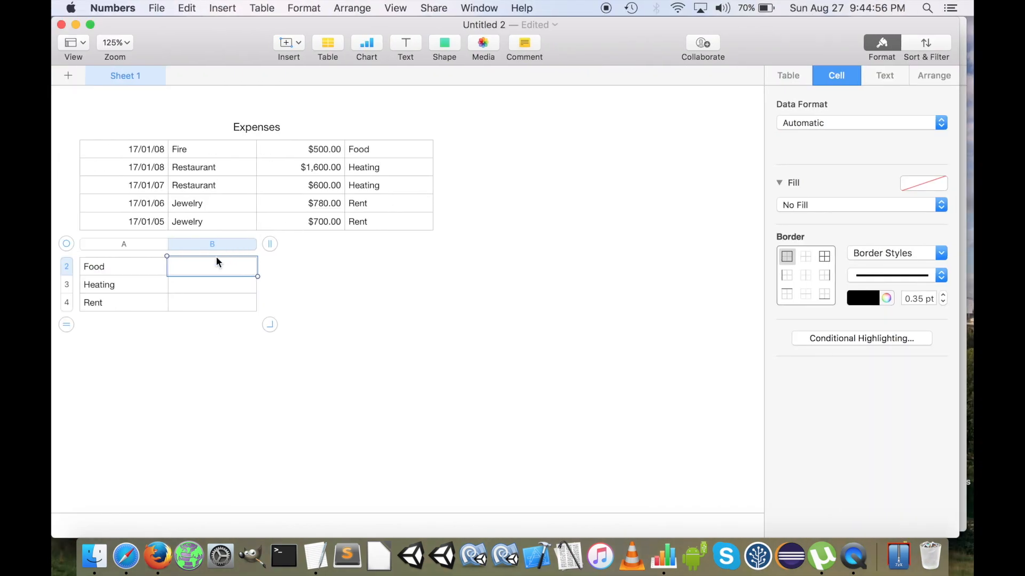
type("=")
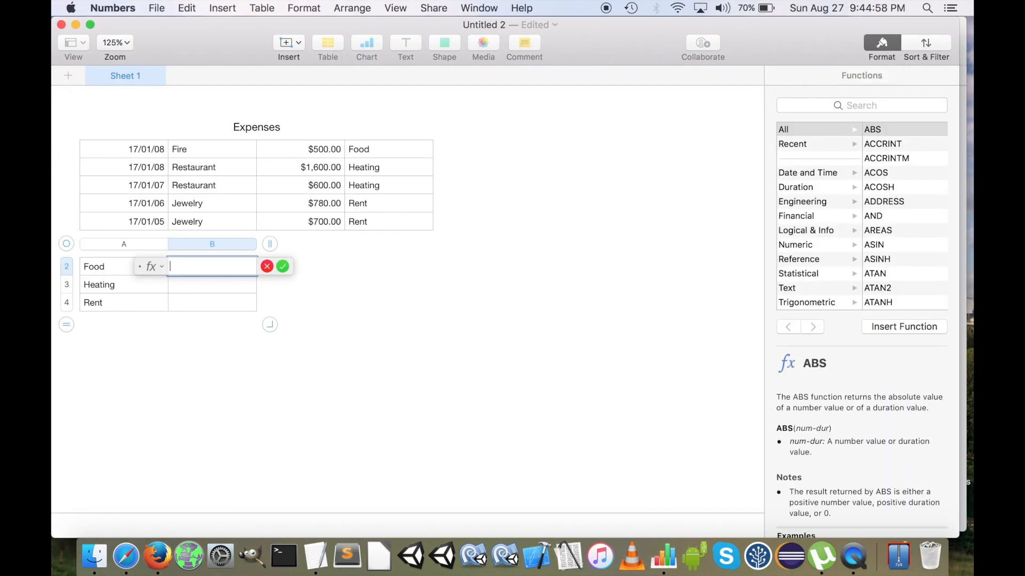
type("SUM(INDIRECT($A$1&\"::\"&ADDRESS(2,MATCH(INDIRECT(ADDRESS(ROW(cell),1,addr-type,addr-style,table),addr-style),INDIRECT($A$1&\"::1\",addr-style),0),addr-type,addr-style,table)&\":\"&ADDRESS(ROWS(INDIRECT($A$1&\"::A\",addr-style),headers),MATCH(INDIRECT(ADDRESS(ROW(cell),1,addr-type,addr-style,table),addr-style),INDIRECT($A$1&\"::1\",addr-style),0),addr-type,addr-style,table),addr-style))")
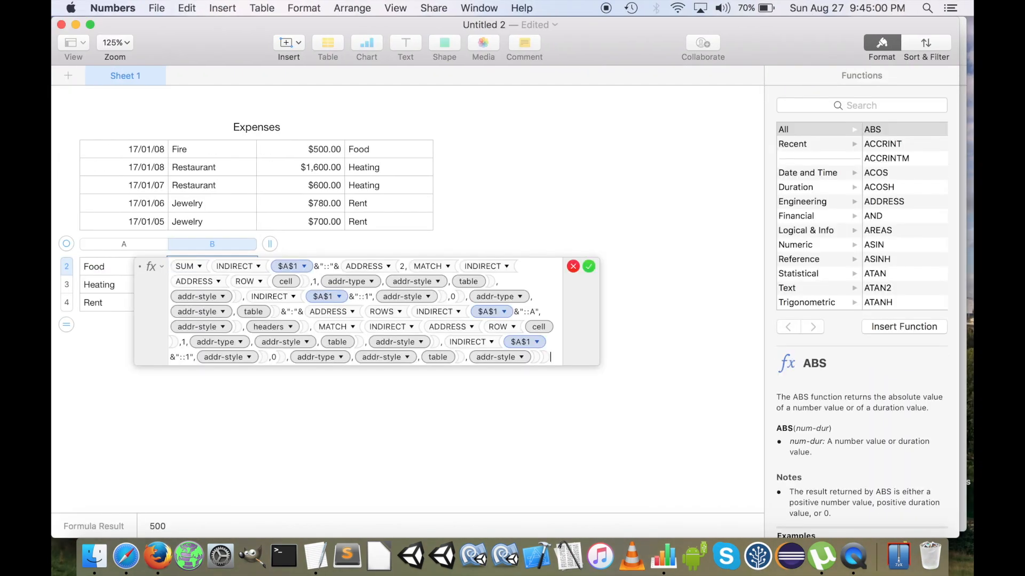
key("Return")
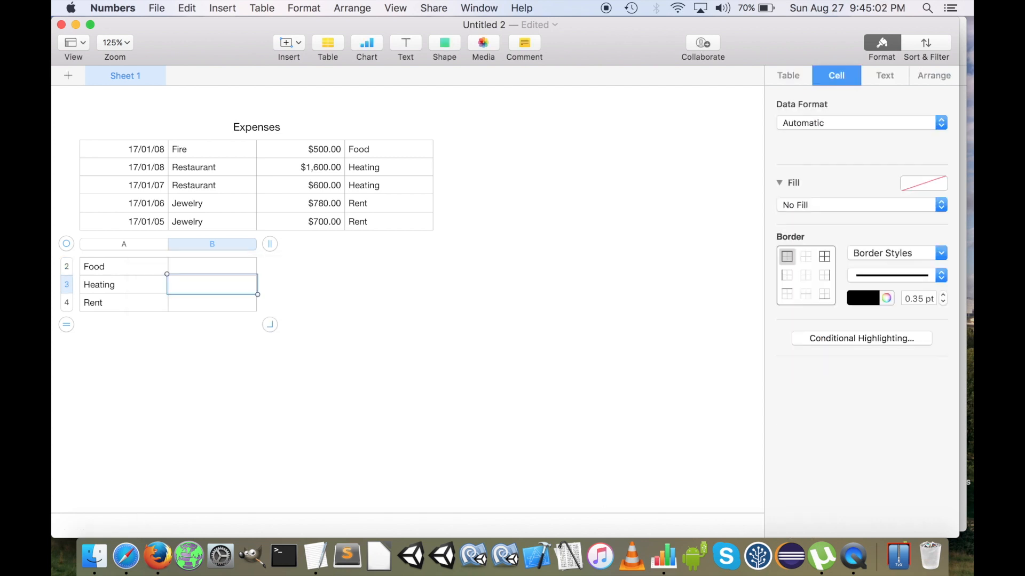
Copy the B2 formula into B3:B4 of the small table and format B2:B4 as Currency
left_click(183, 259)
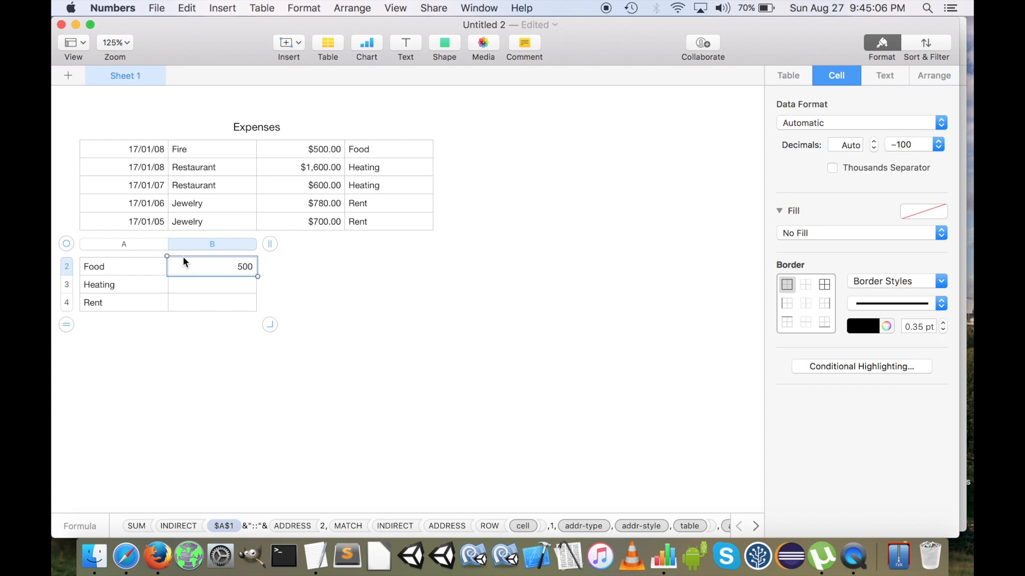
key("shift+Down")
key("shift+Down")
key("super+v")
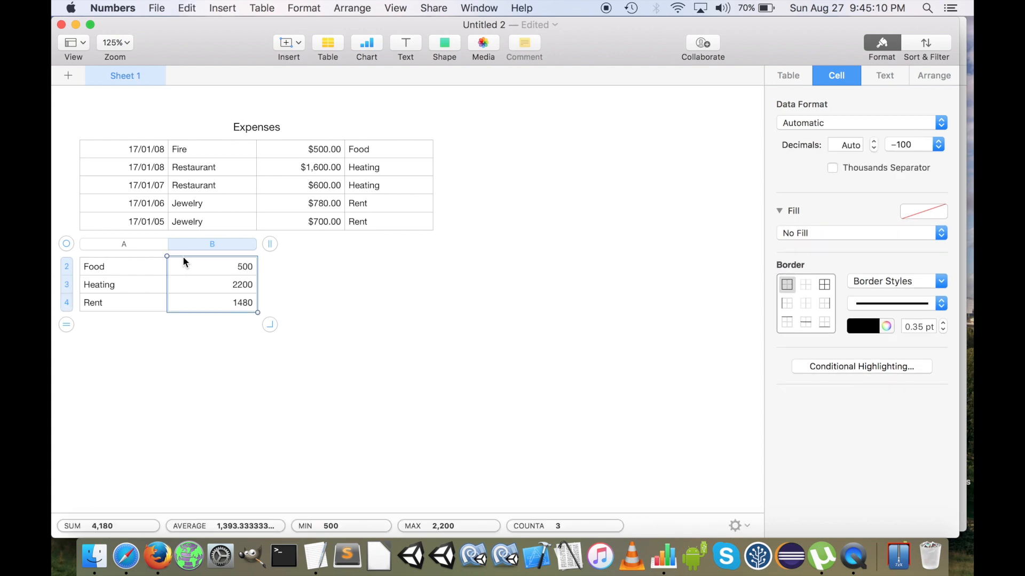
left_click(848, 123)
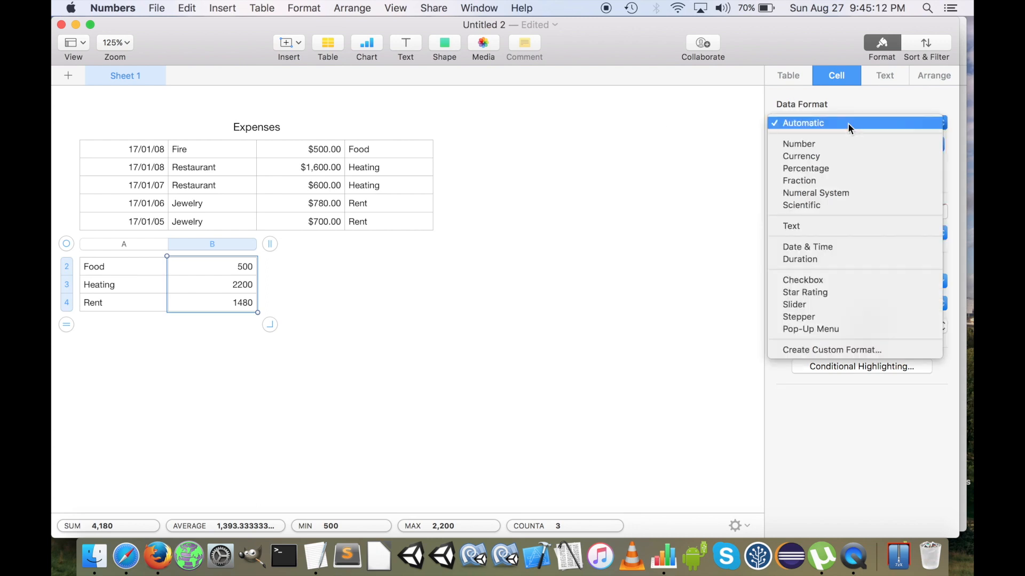
left_click(838, 160)
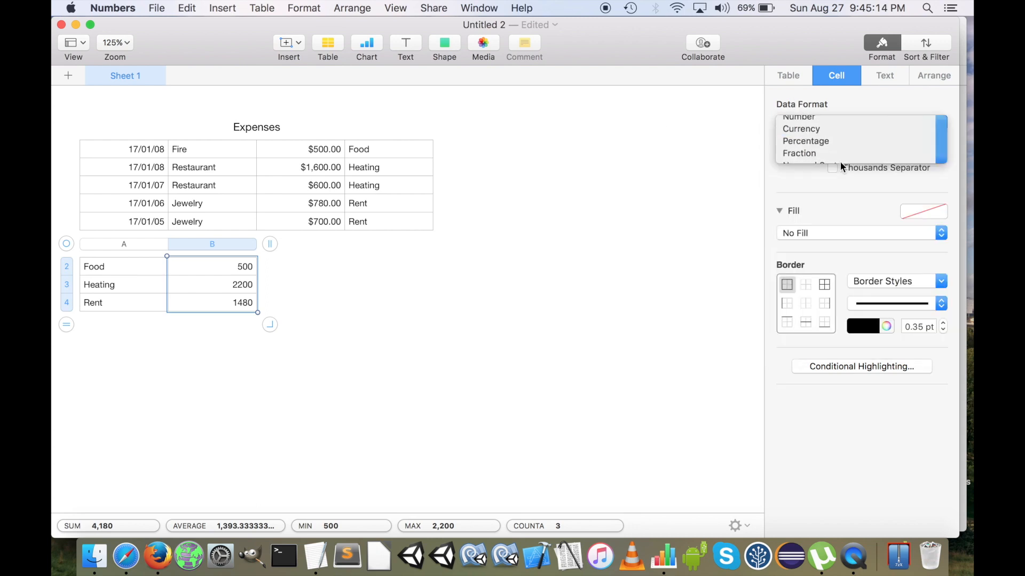
left_click(839, 168)
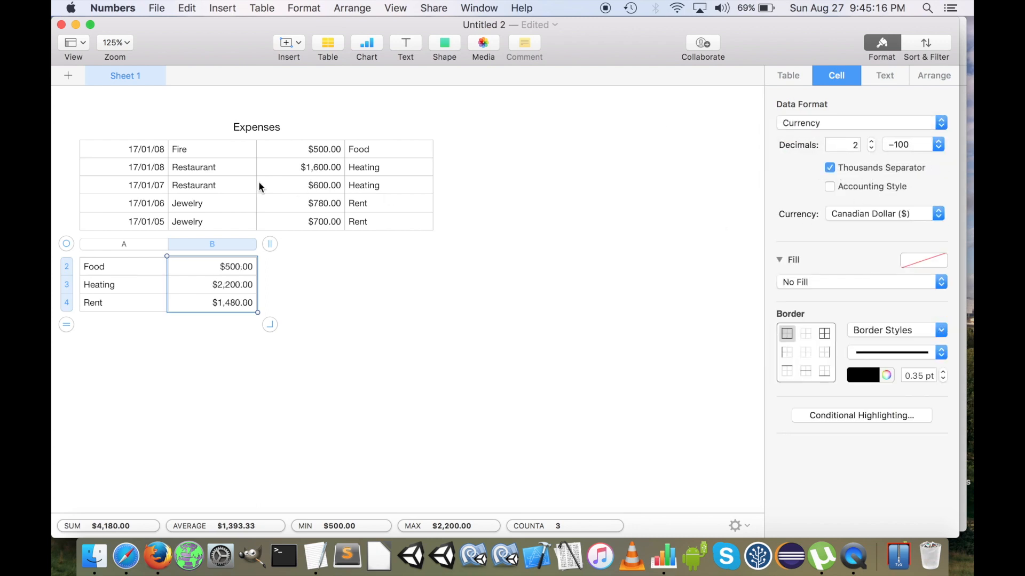
Unhide all columns of the Expenses table
left_click(408, 165)
left_click_drag(446, 101, 470, 109)
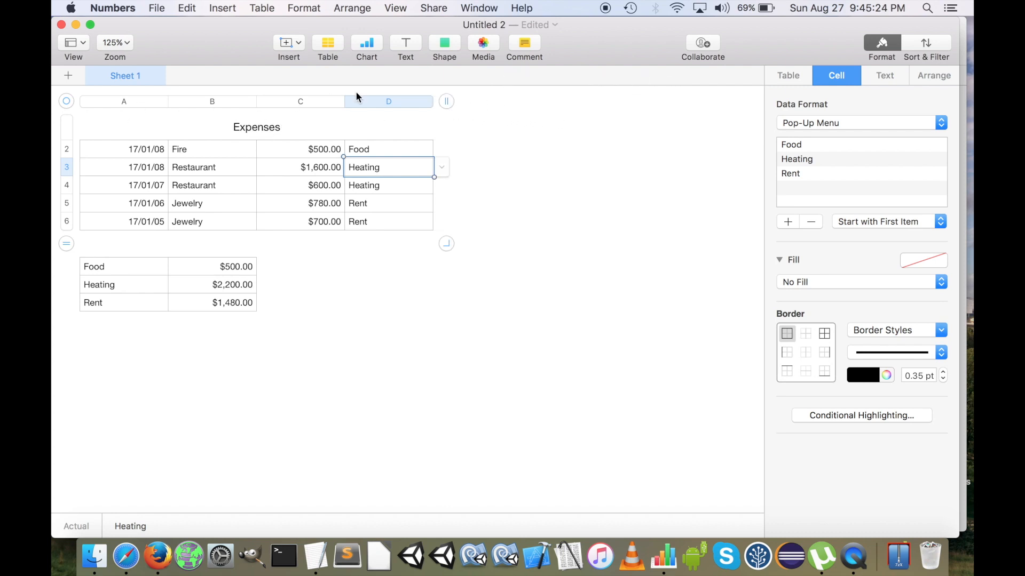
left_click(421, 105)
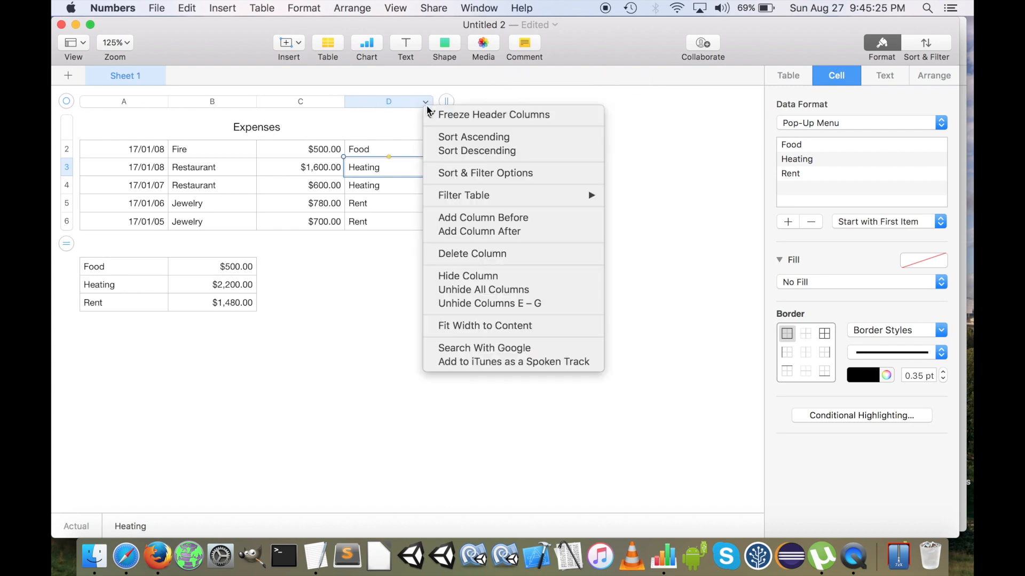
left_click(520, 293)
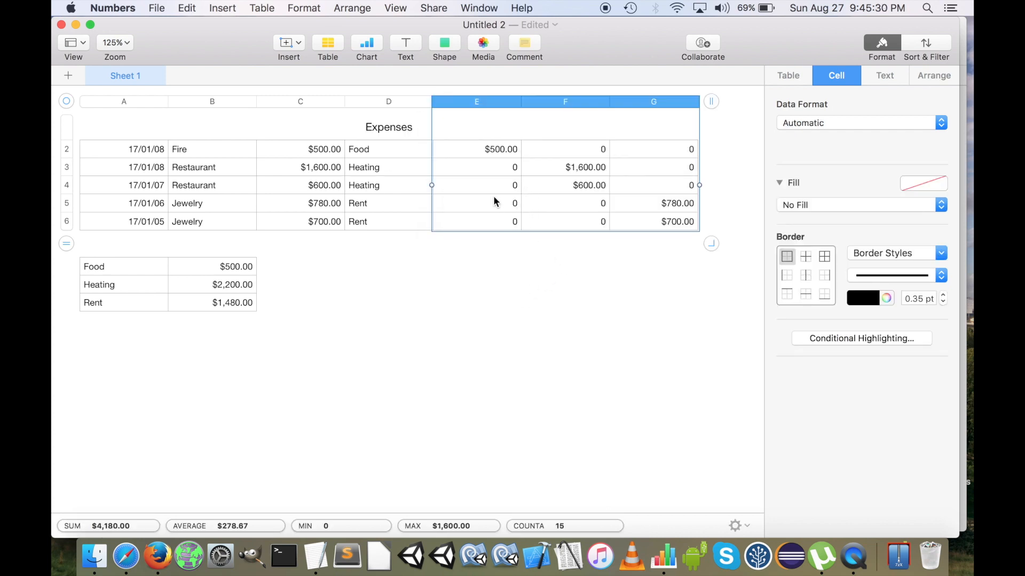
Format cells E2:G6 of the Expenses table as Currency
left_click(513, 149)
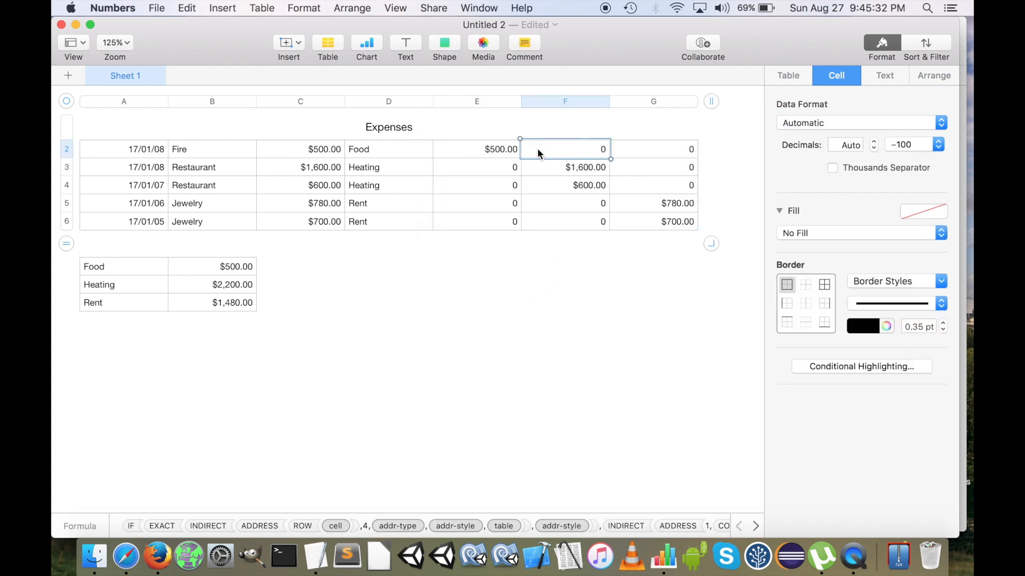
left_click_drag(497, 151, 688, 238)
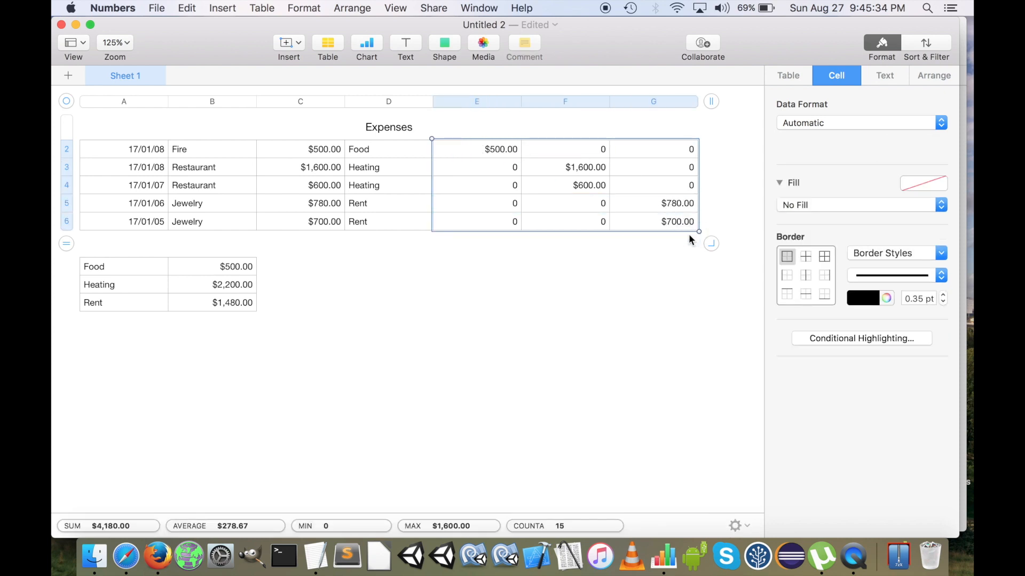
left_click(878, 122)
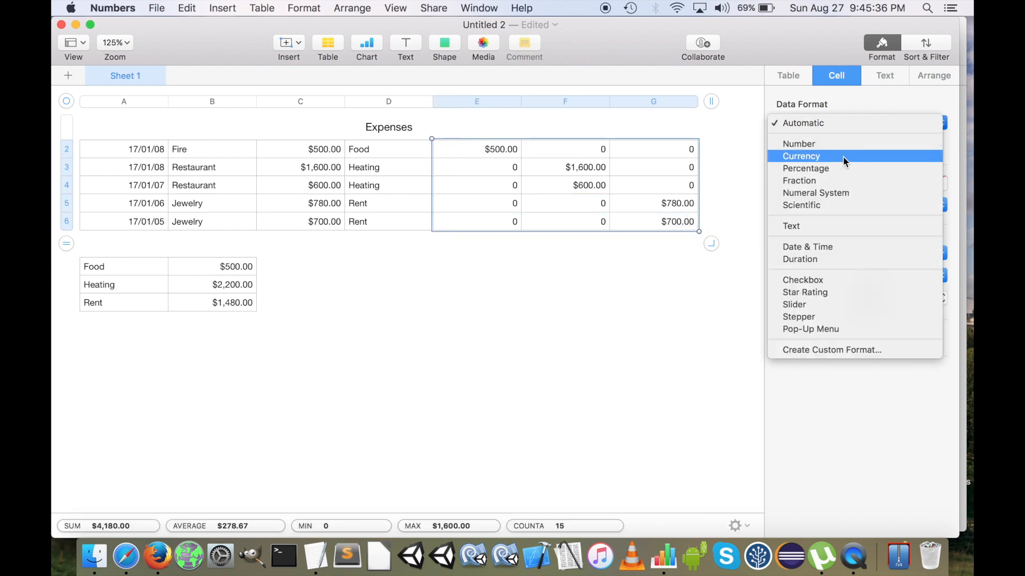
left_click(833, 137)
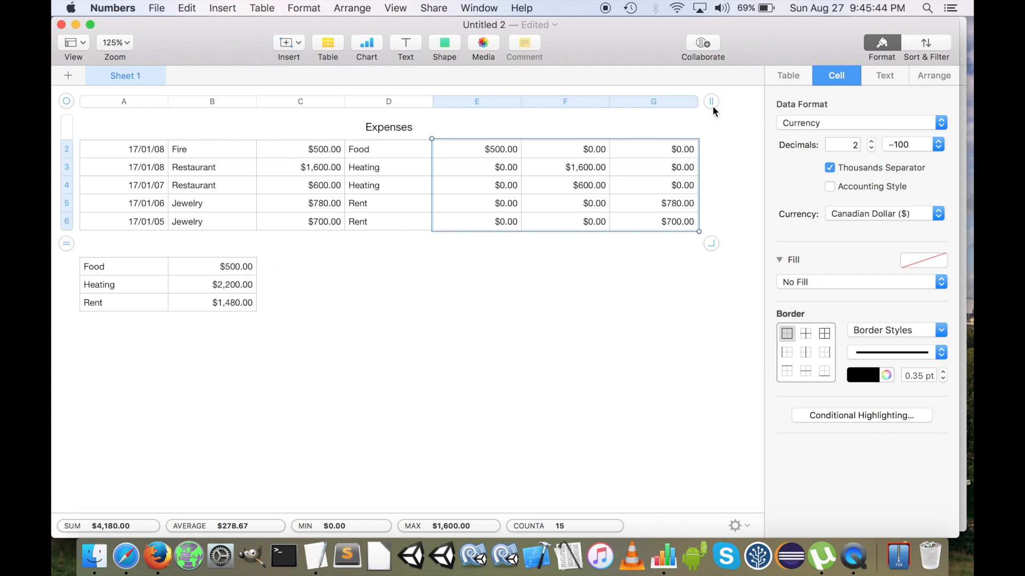
Hide columns E to G of the Expenses table
right_click(488, 97)
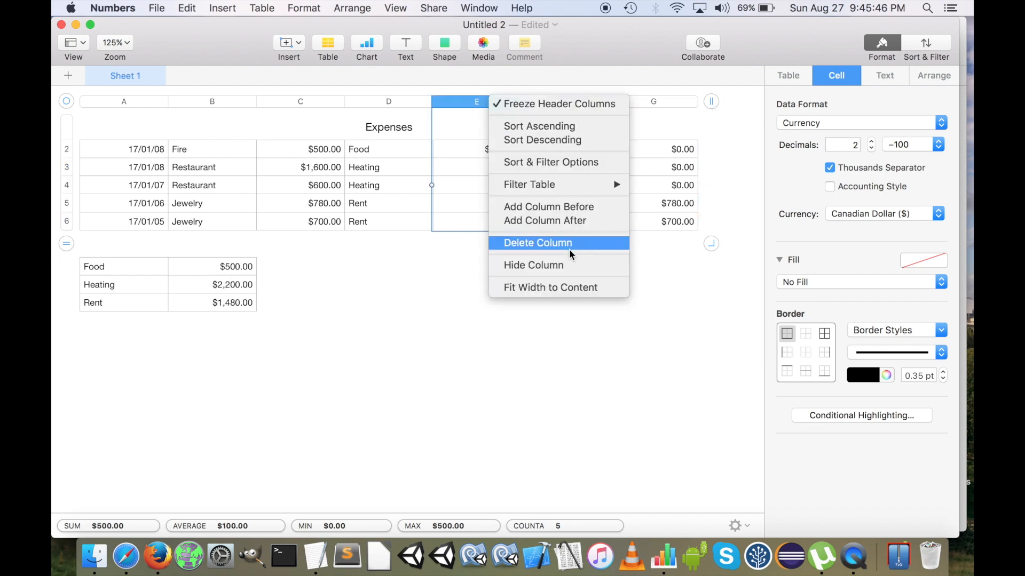
left_click(587, 220)
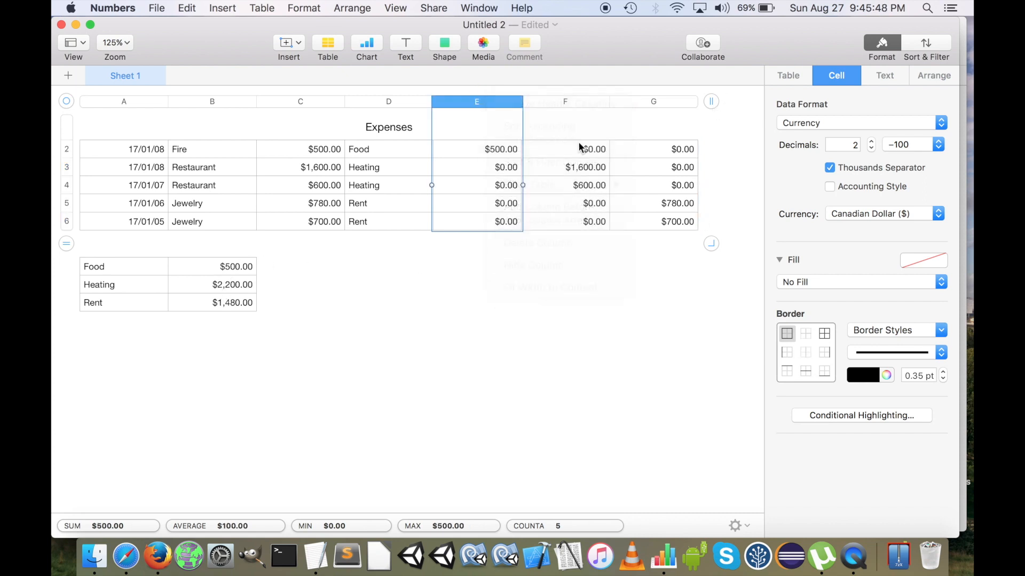
left_click(660, 102, "shift")
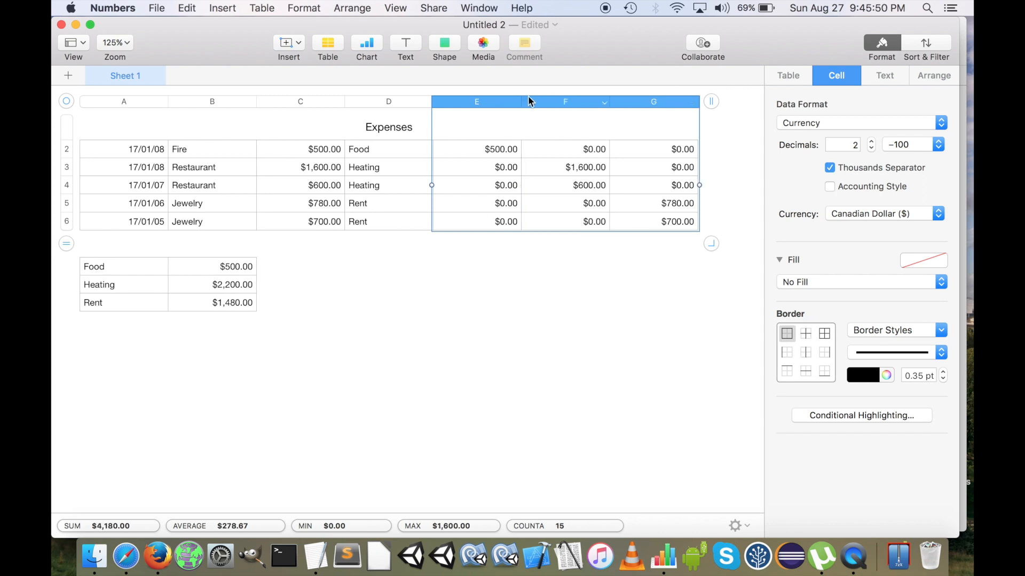
left_click(508, 104)
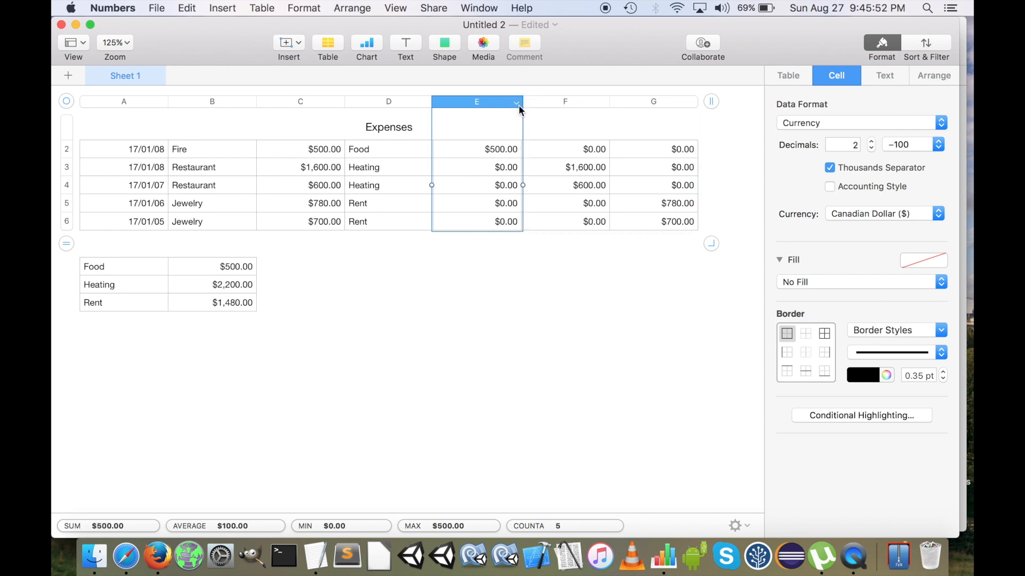
left_click(653, 103, "shift")
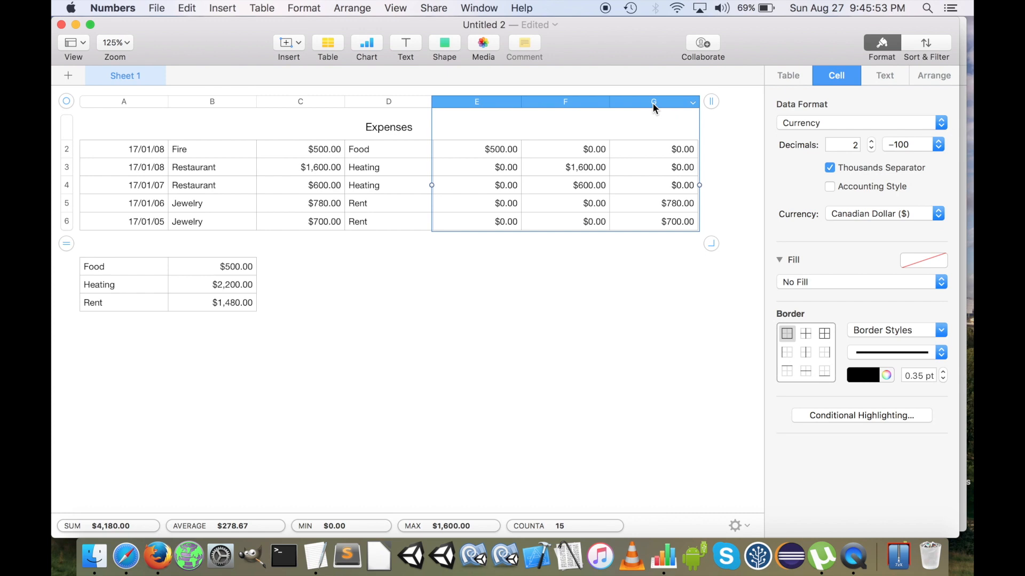
left_click(692, 103)
left_click(749, 275)
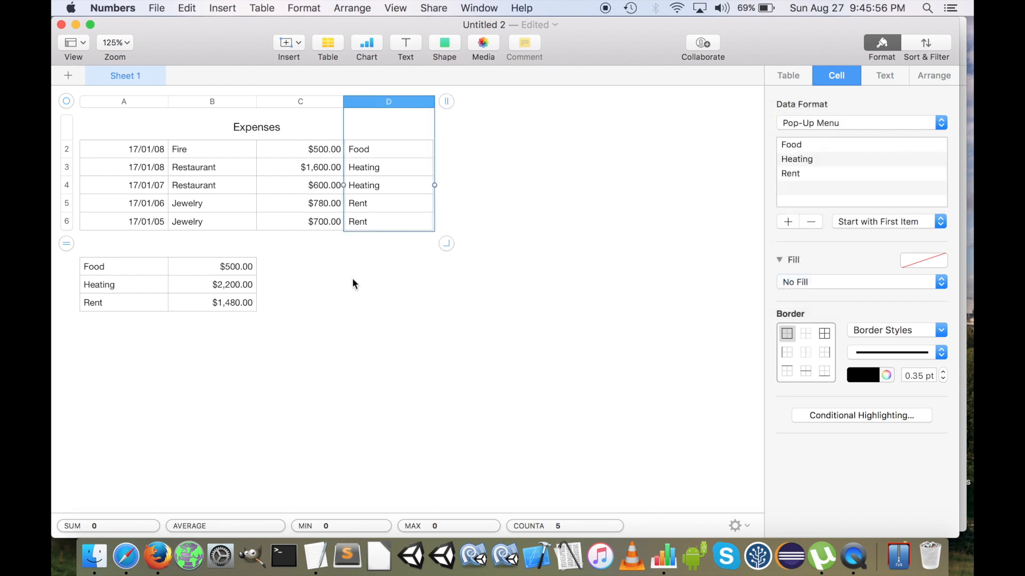
left_click(445, 292)
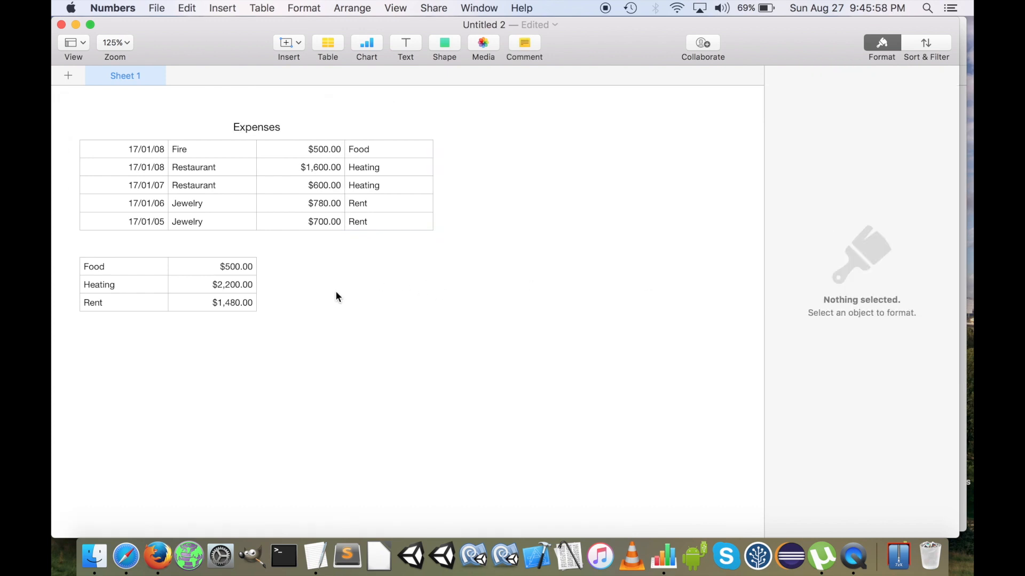
Insert a 2D pie chart and place it below the small category totals table
left_click(330, 45)
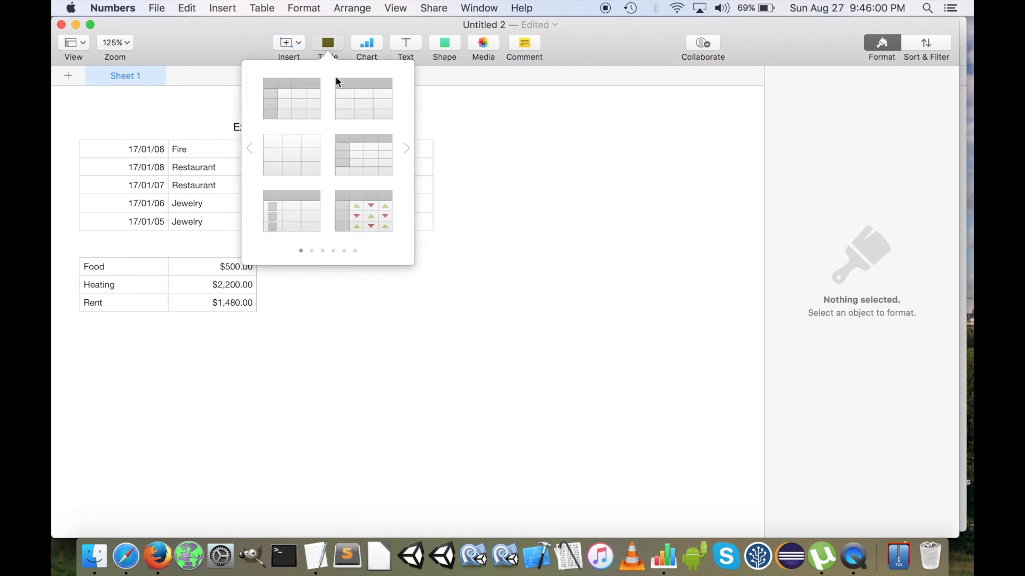
left_click(380, 43)
left_click(380, 43)
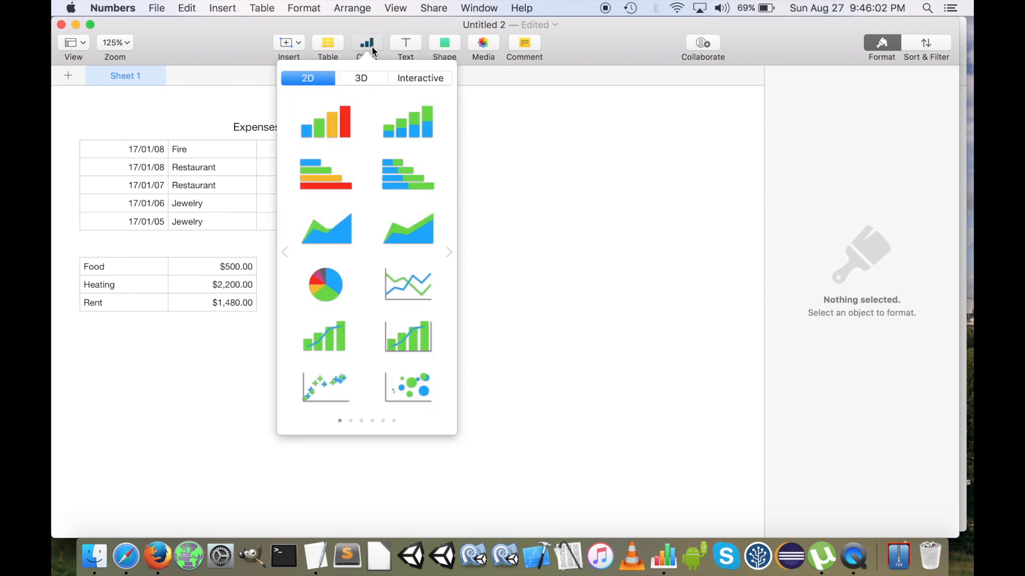
left_click(320, 290)
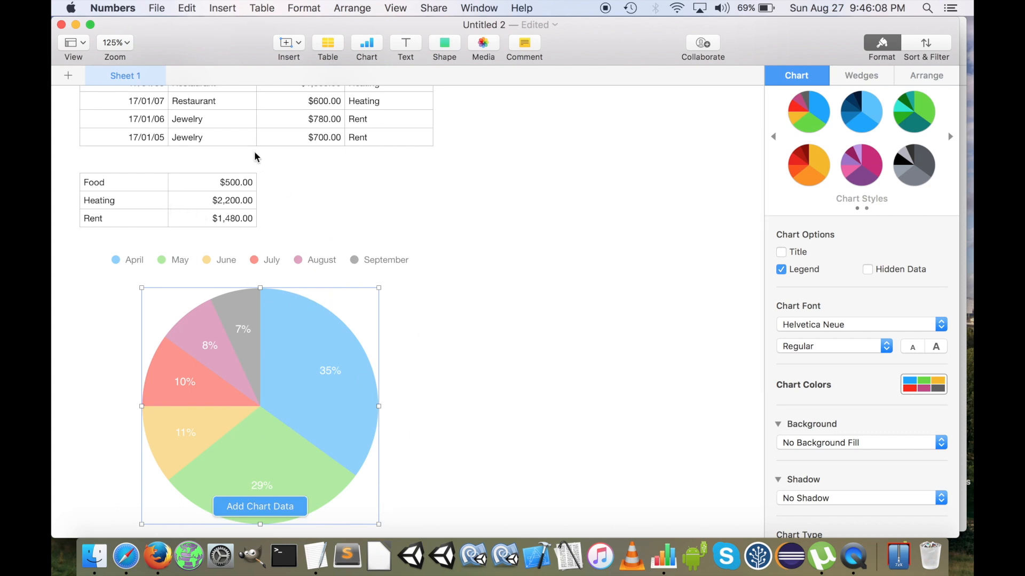
Set the small category totals table to have 1 header column
left_click(219, 183)
left_click(128, 186)
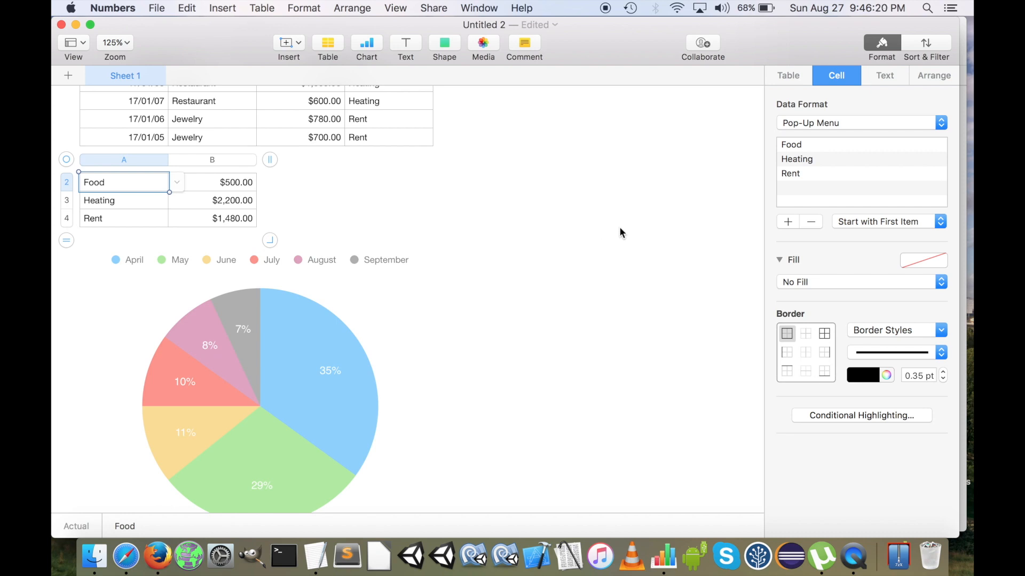
left_click(794, 76)
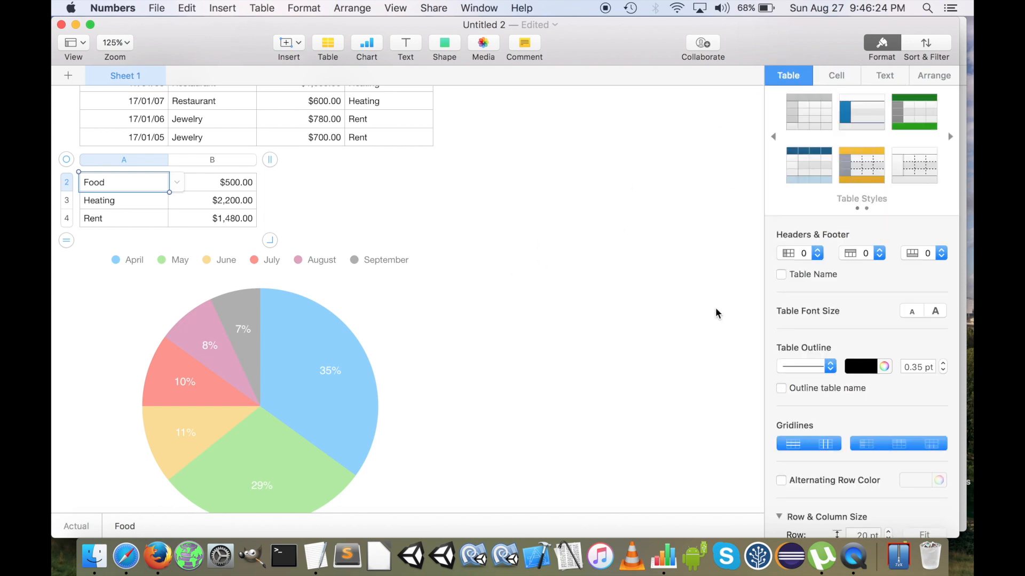
left_click(820, 253)
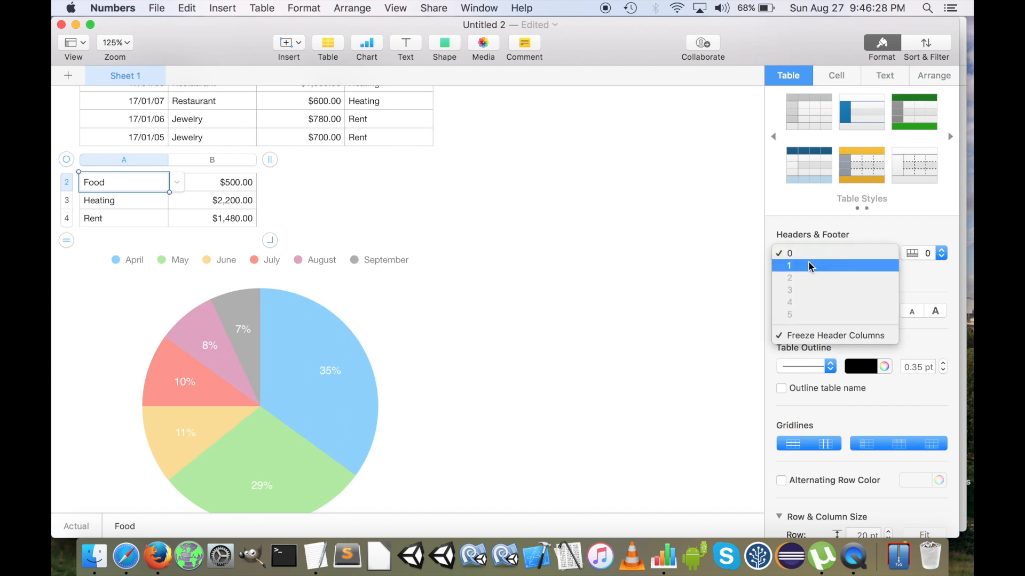
left_click(809, 263)
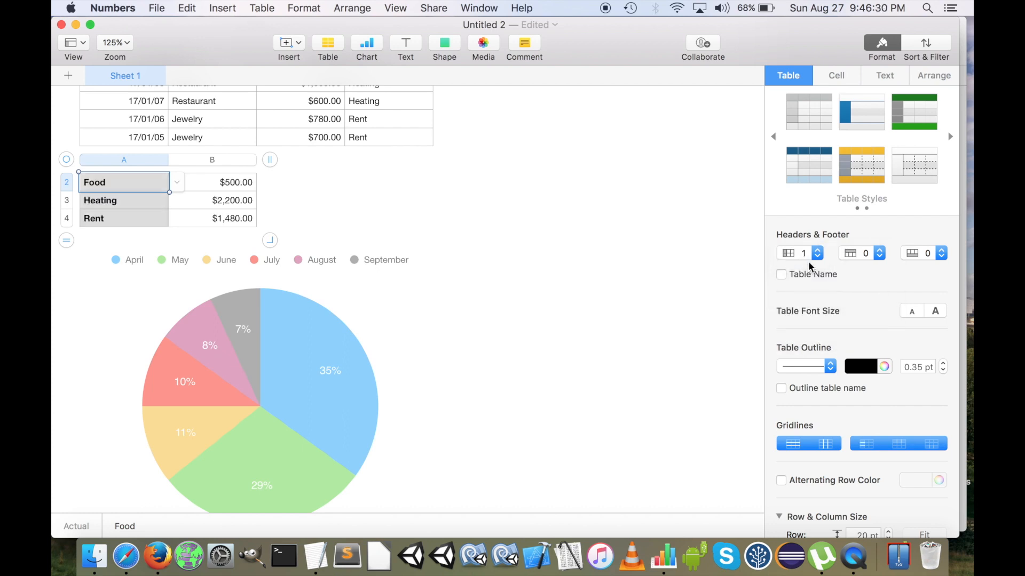
Add cells B2:B4 of the small table to the pie chart as its data, with rows plotted as series
left_click(267, 396)
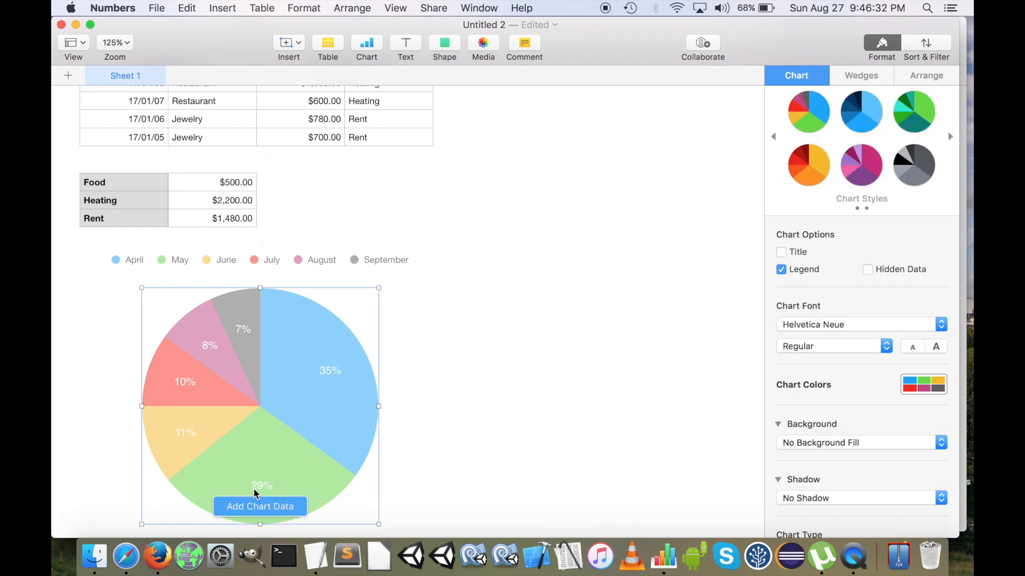
left_click(254, 505)
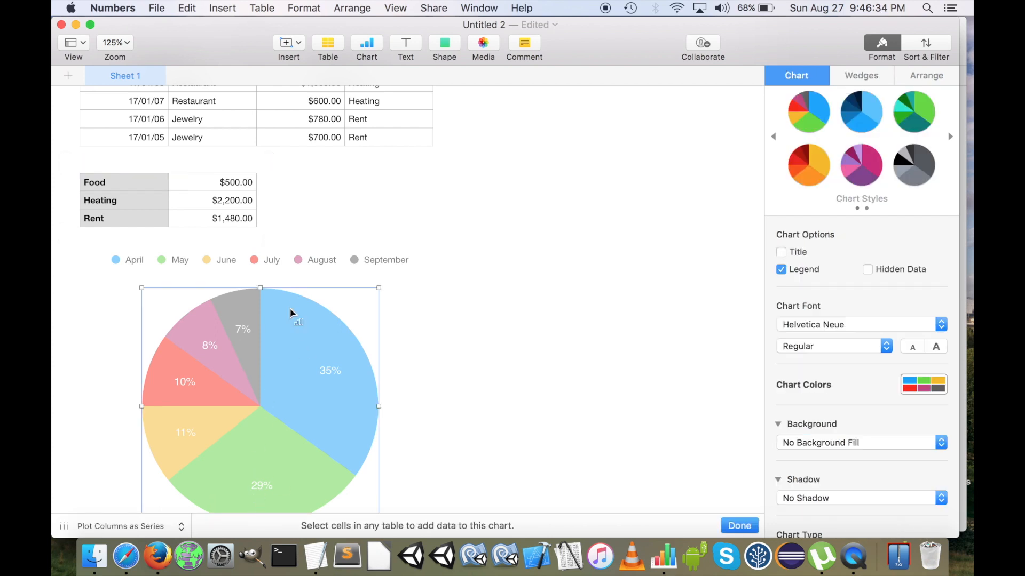
left_click(193, 184)
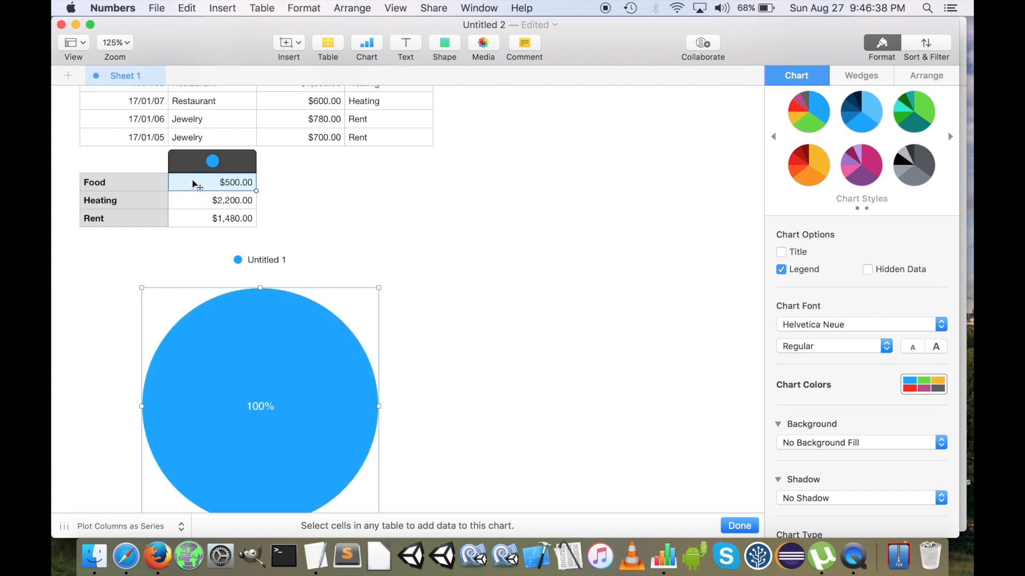
left_click(181, 526)
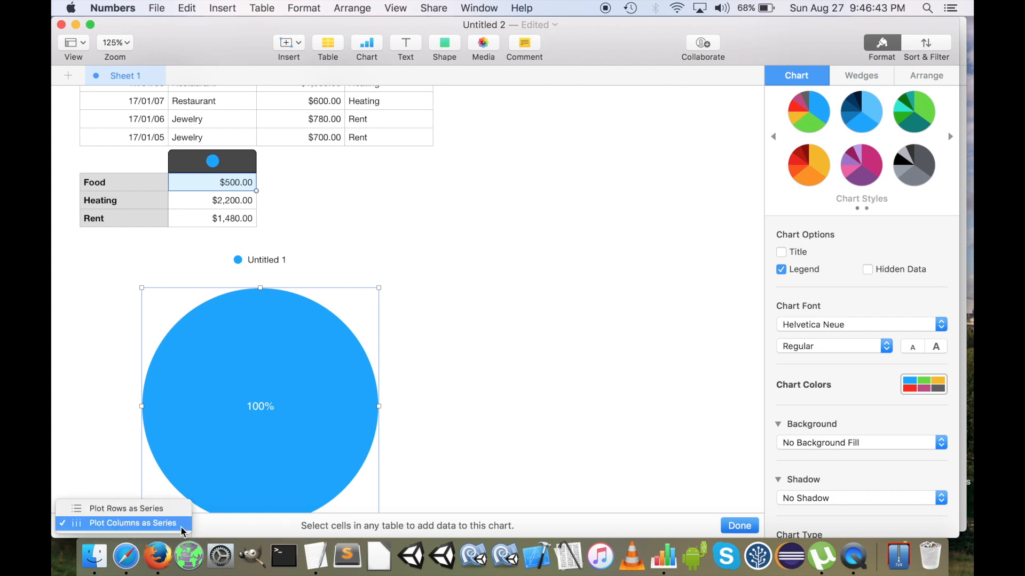
left_click(149, 513)
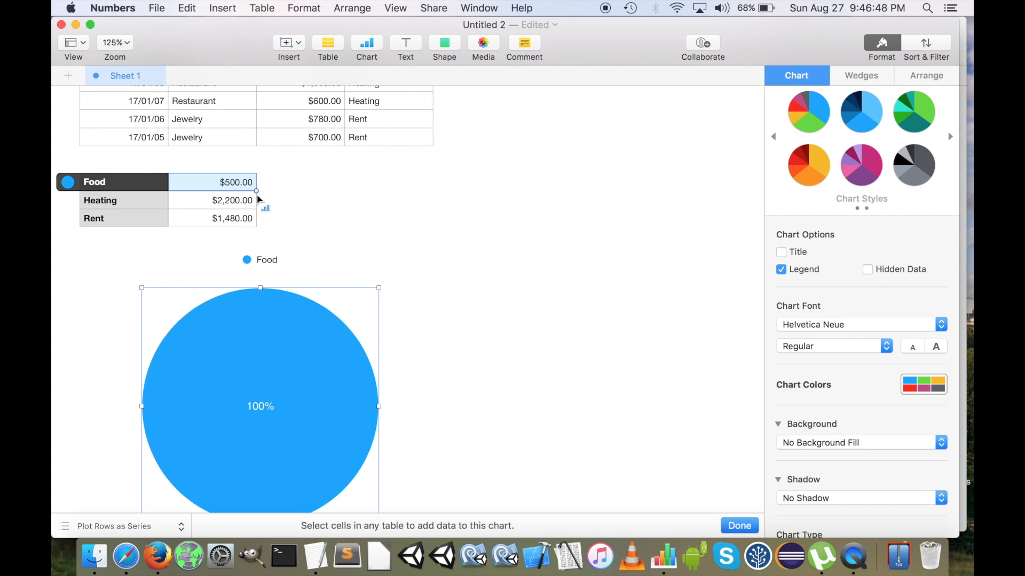
left_click_drag(255, 190, 258, 227)
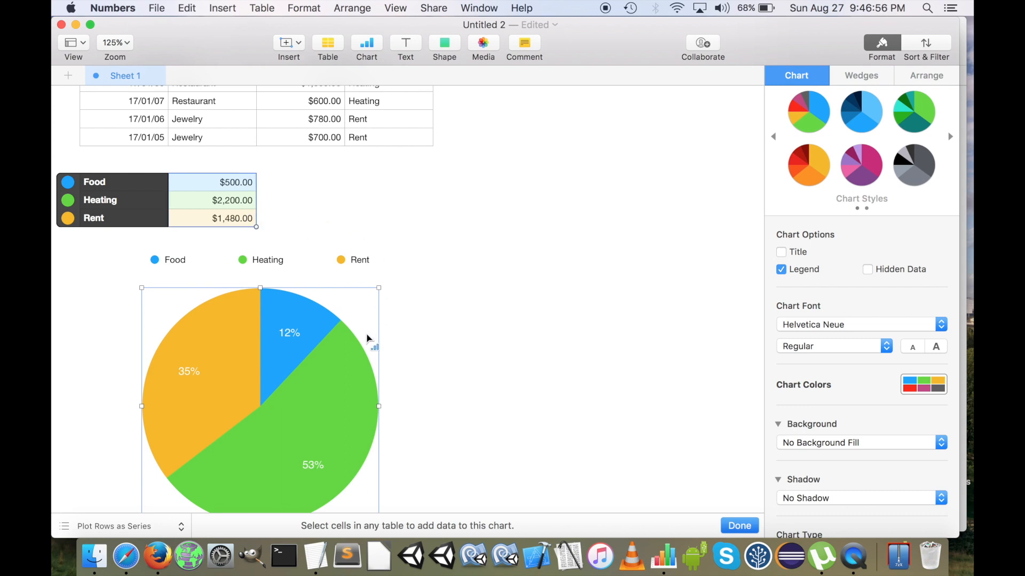
left_click(739, 526)
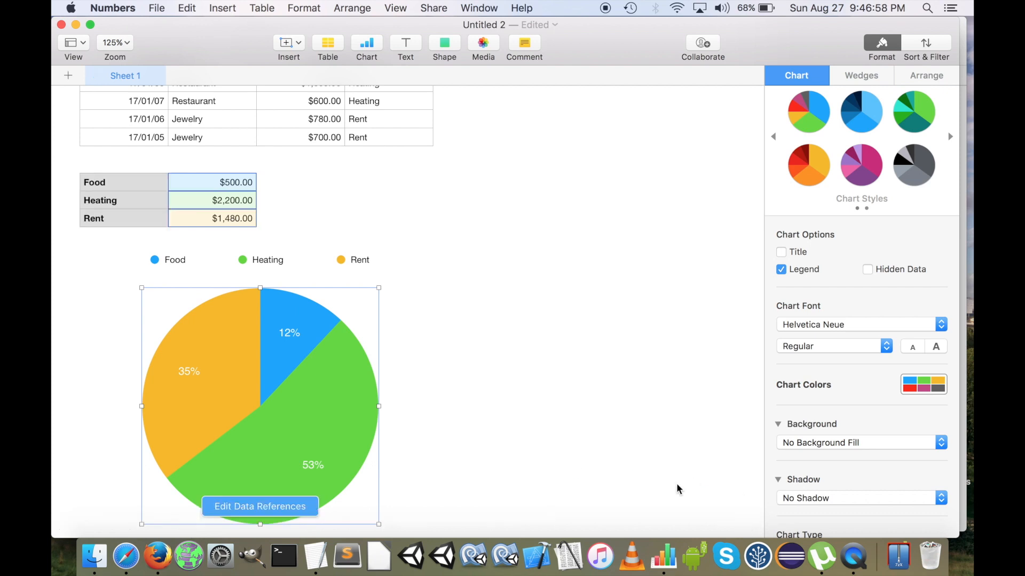
Remove the pie chart's legend and show the data point names on its wedges
left_click(794, 274)
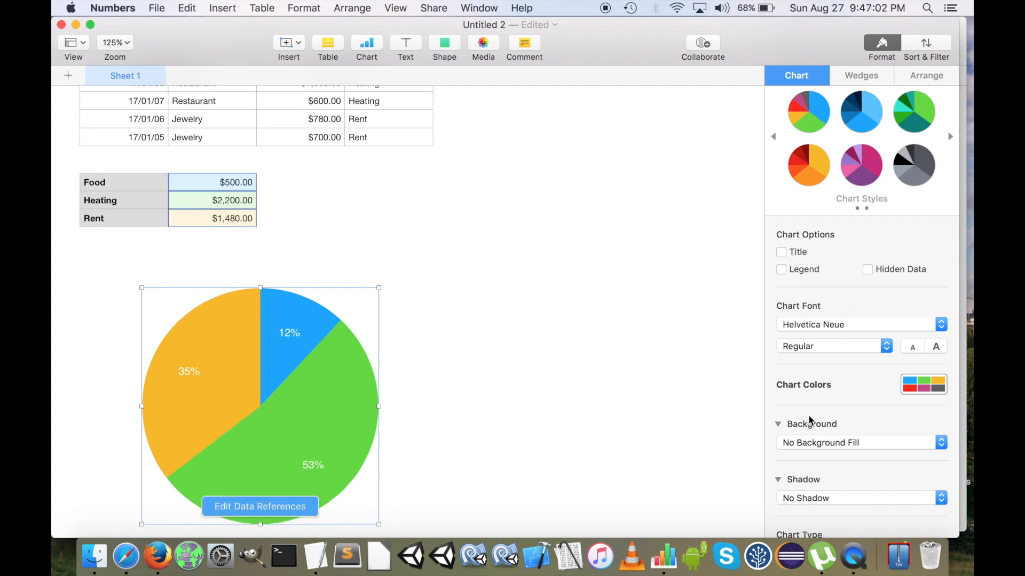
left_click(862, 76)
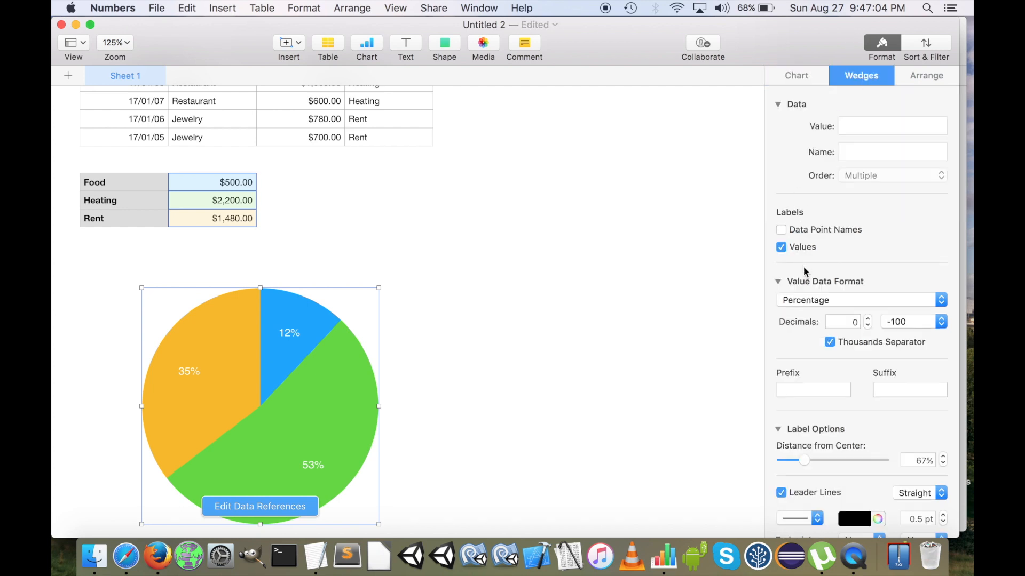
left_click(780, 230)
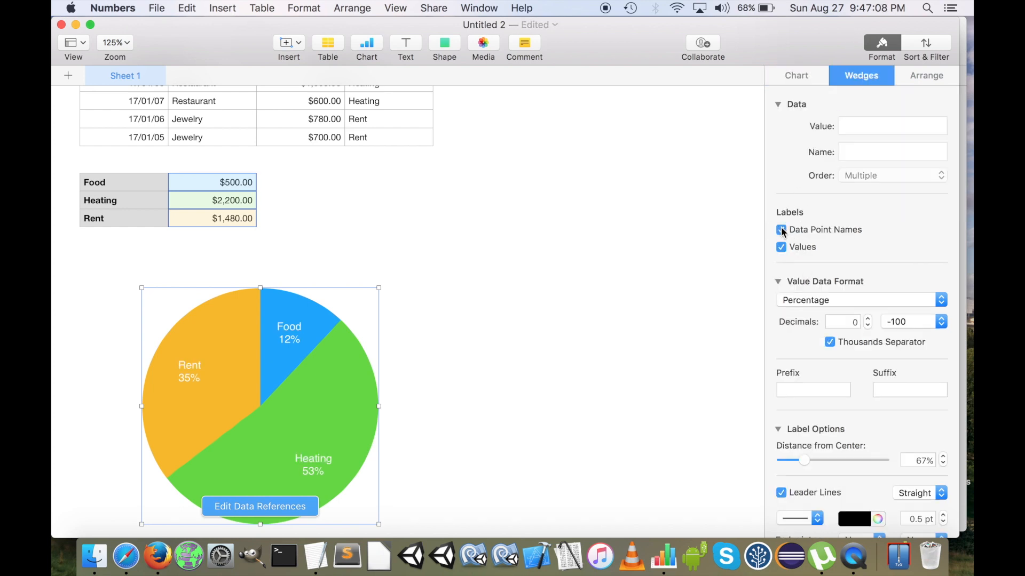
Change the pie chart's leader lines to Angled and shift the chart to the right on the sheet
scroll(930, 494, "down", 3)
scroll(580, 430, "down", 2)
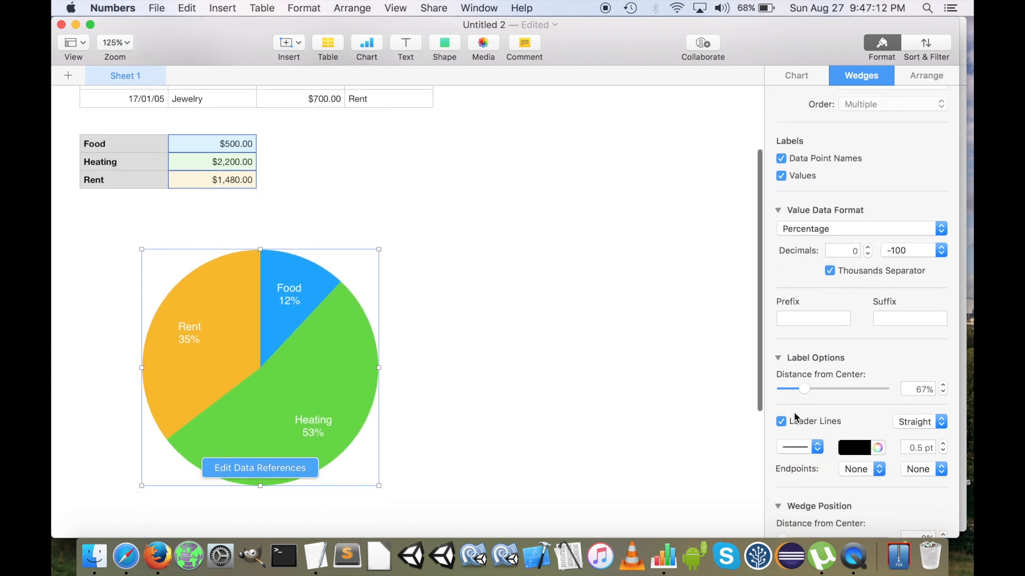
left_click(917, 432)
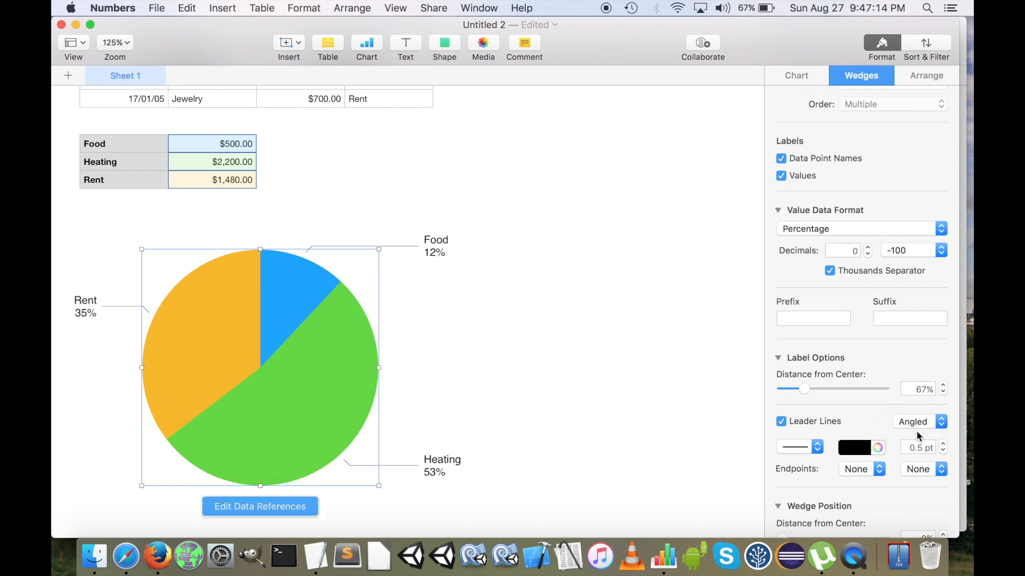
left_click_drag(319, 340, 401, 340)
left_click(387, 228)
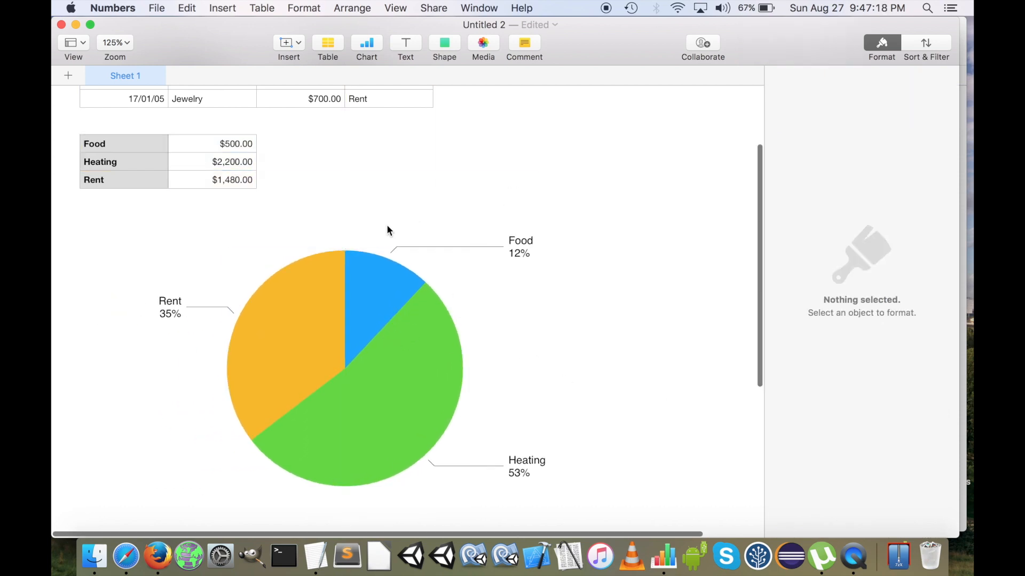
Move the small category totals table to the right of the Expenses table, level with its first rows
scroll(388, 229, "up", 6)
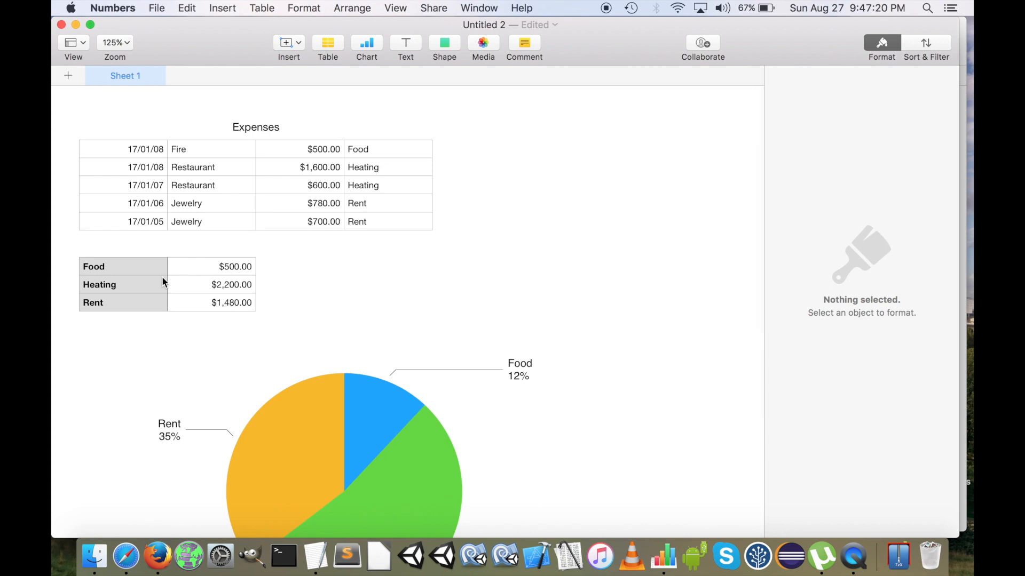
left_click(116, 277)
left_click_drag(69, 245, 497, 133)
left_click(558, 169)
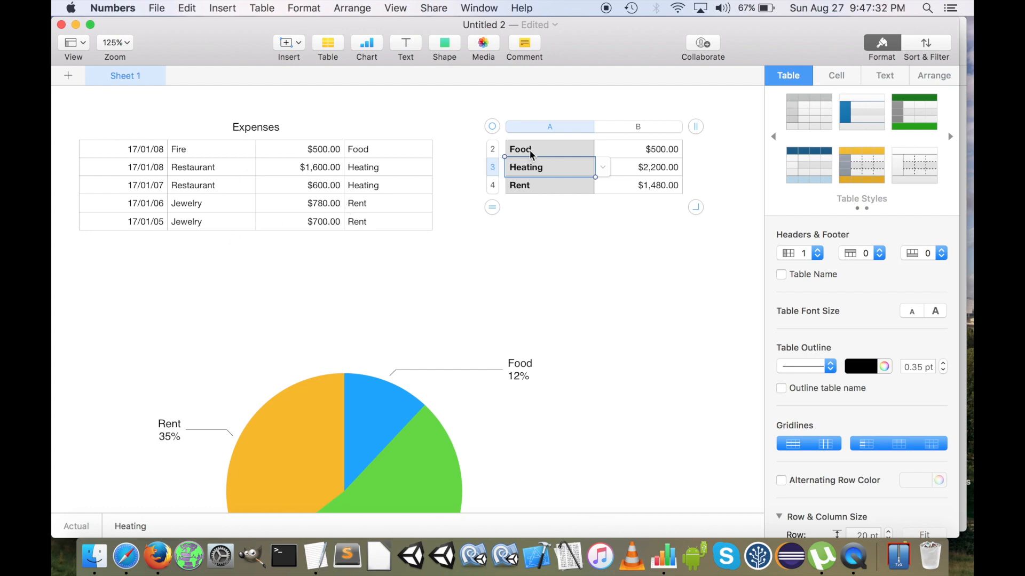
Set the number of header columns in the small category totals table to 0
left_click(495, 127)
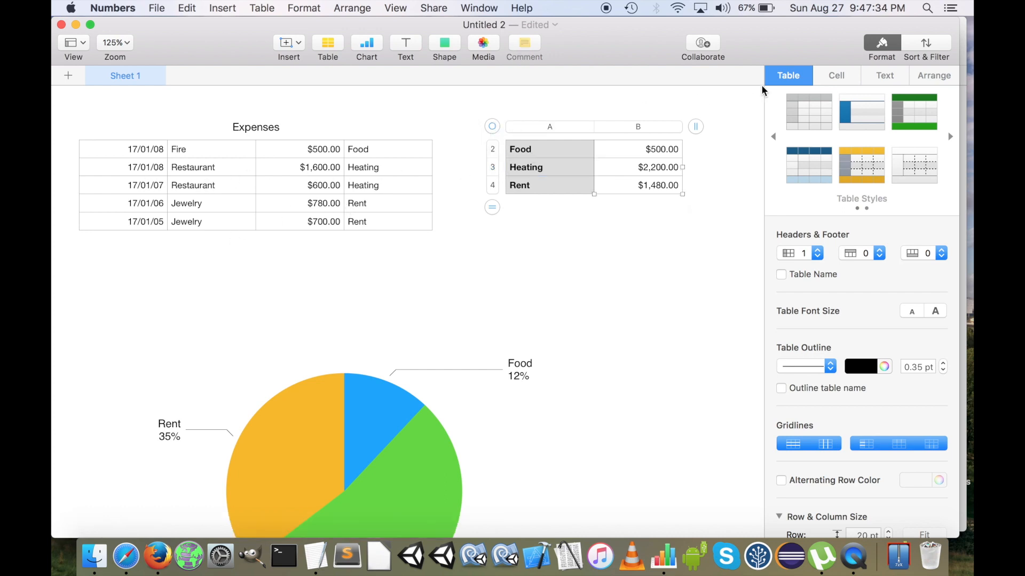
left_click(808, 258)
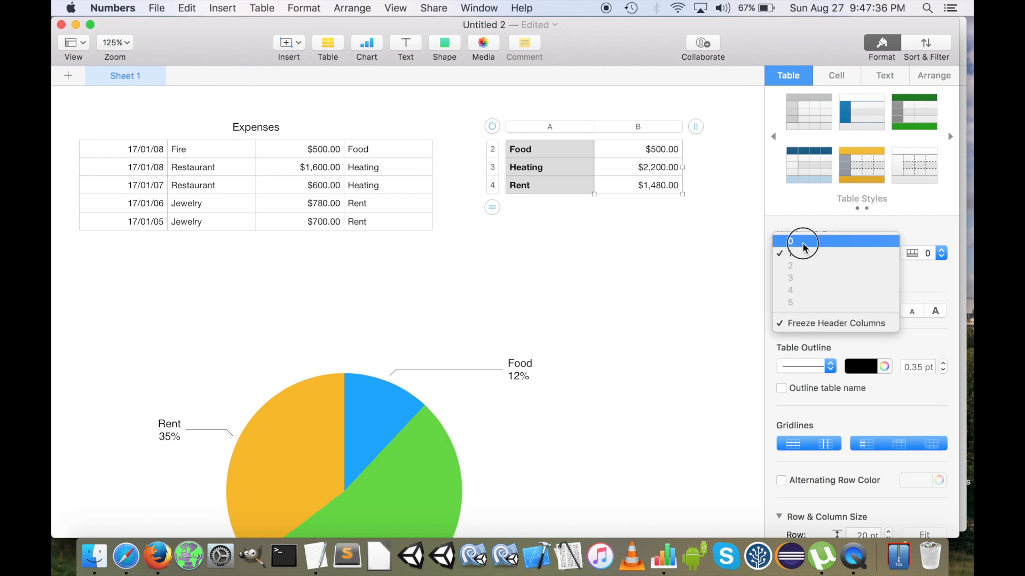
left_click(802, 242)
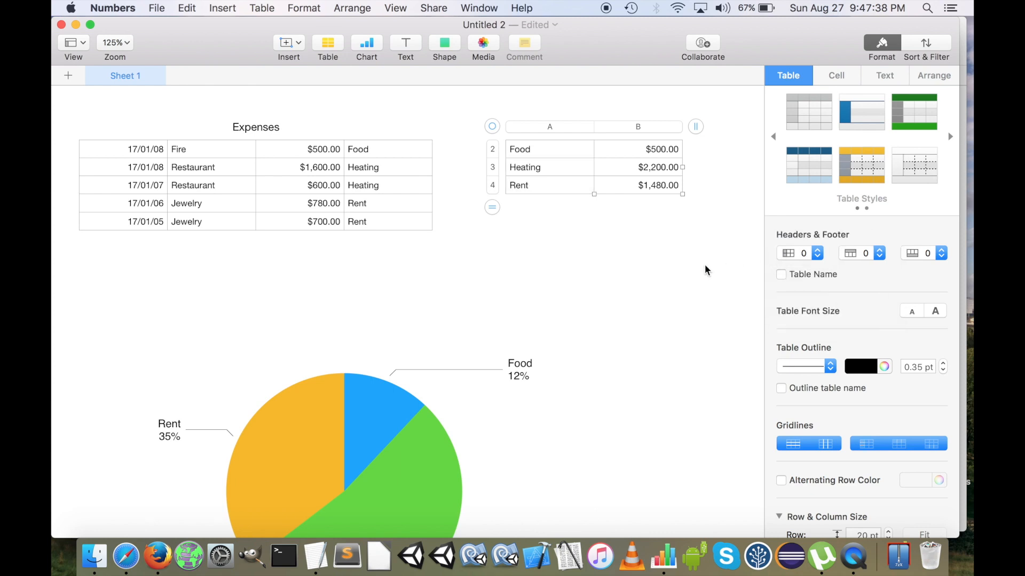
Add one new row at the end of the Expenses table
scroll(310, 464, "down", 5)
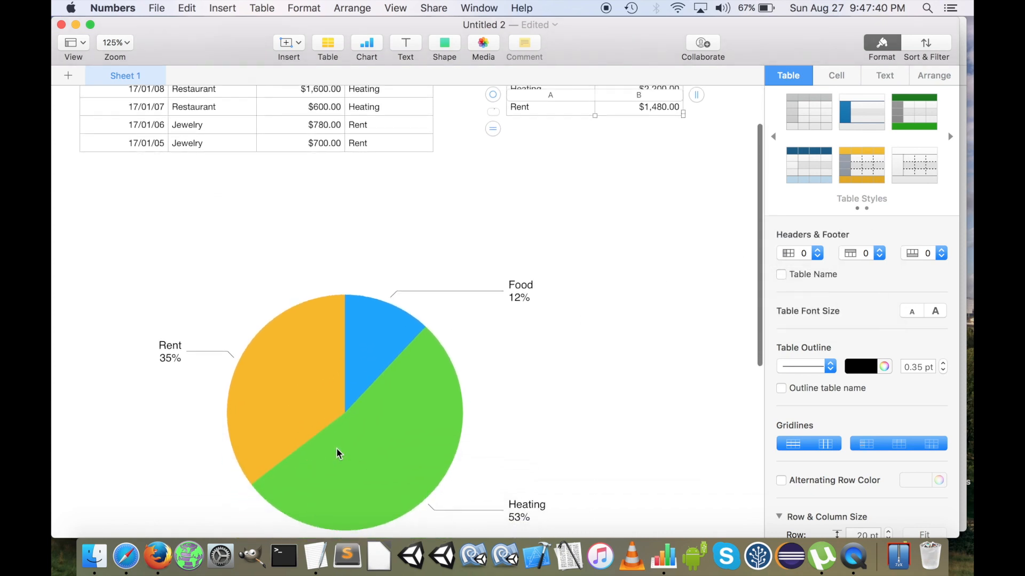
scroll(373, 433, "up", 5)
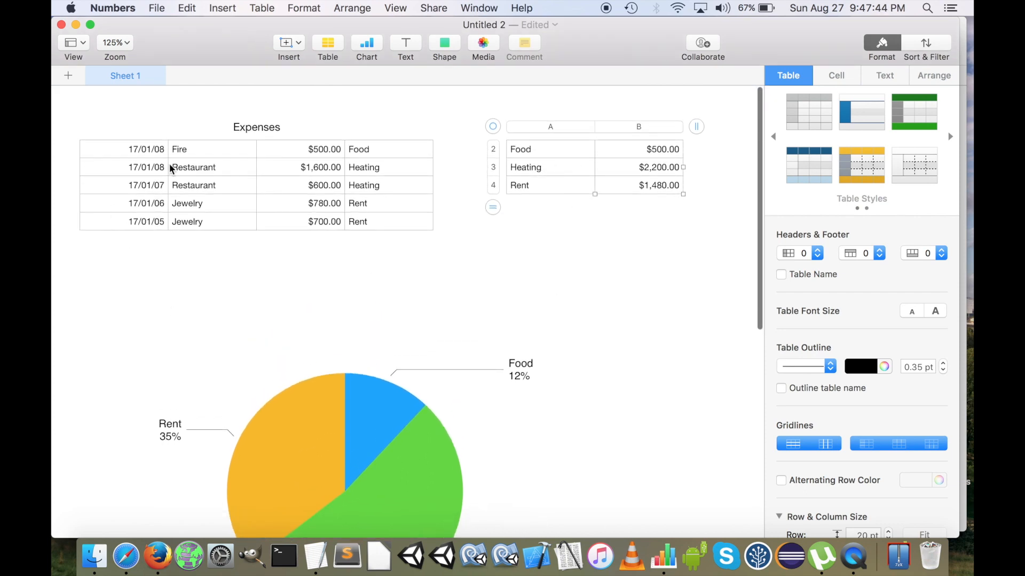
left_click(130, 165)
left_click_drag(65, 244, 65, 273)
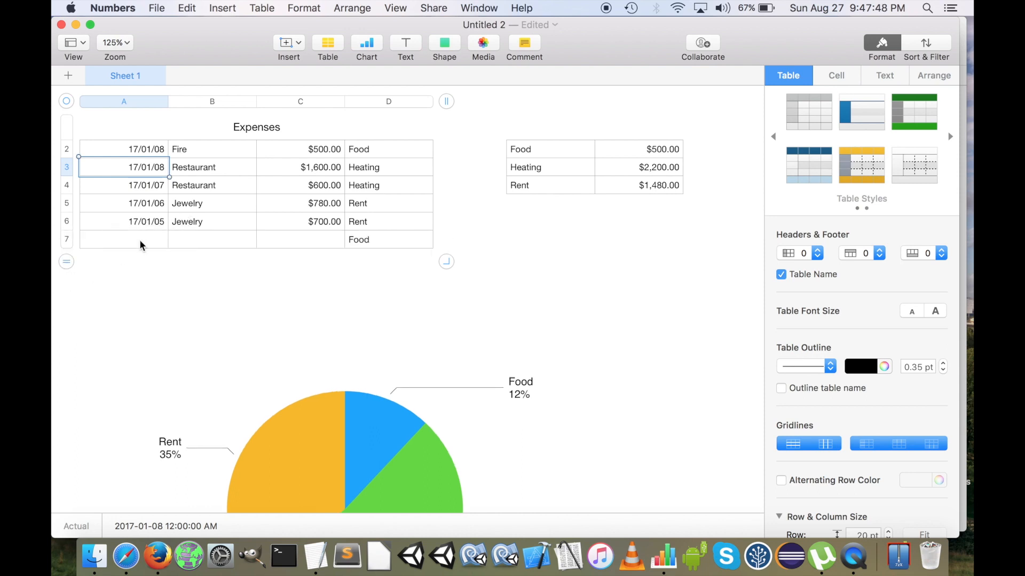
Copy the date, description and amount from row 6 of the Expenses table into the empty cells of row 7
left_click_drag(140, 228, 286, 227)
key("super+c")
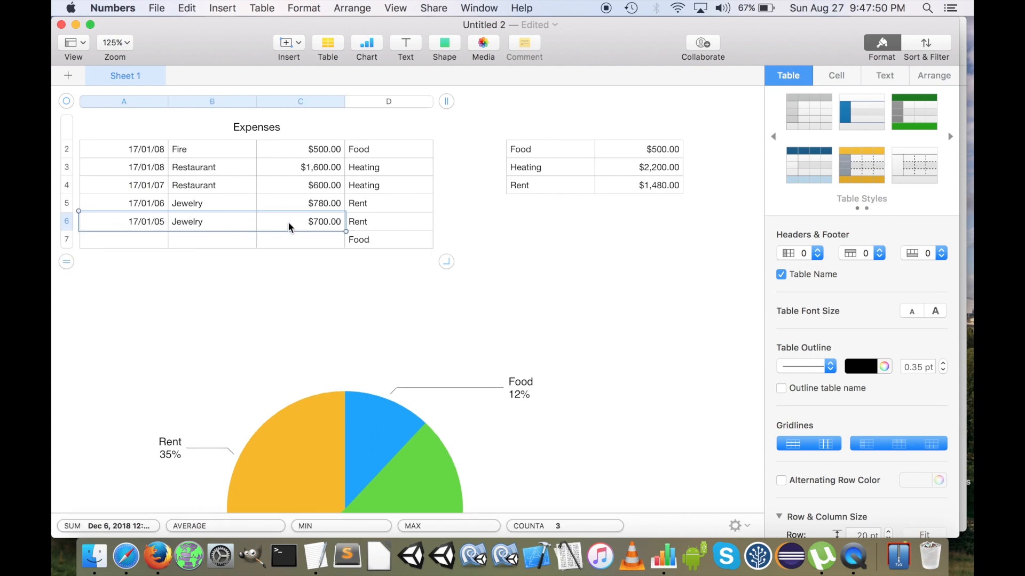
key("Down")
key("super+v")
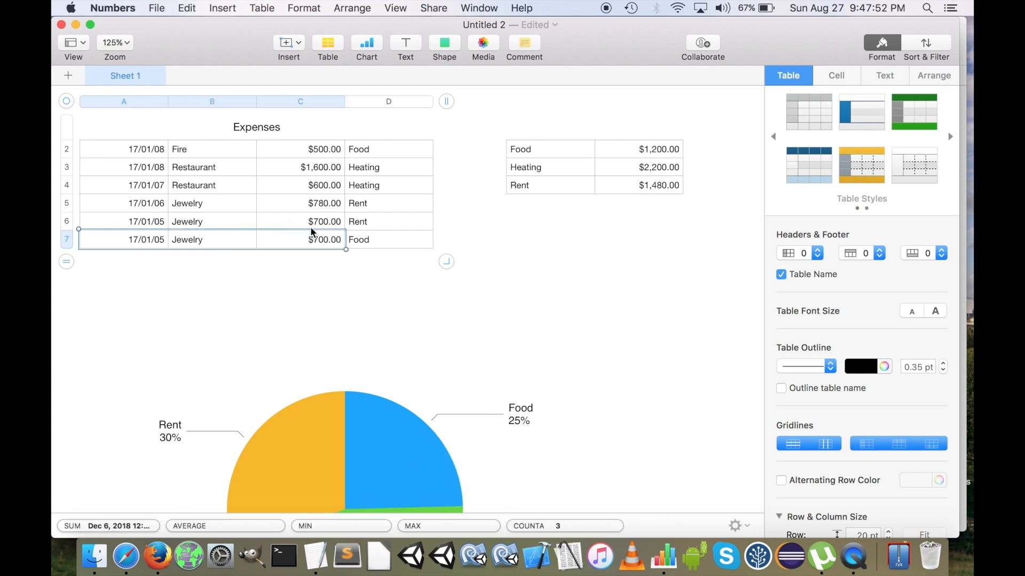
Move the pie chart up and slightly to the right so it sits just below the Expenses table
scroll(360, 321, "down", 5)
scroll(360, 321, "up", 5)
scroll(359, 321, "down", 1)
scroll(360, 320, "down", 2)
left_click(357, 324)
left_click_drag(384, 334, 460, 234)
scroll(460, 234, "up", 3)
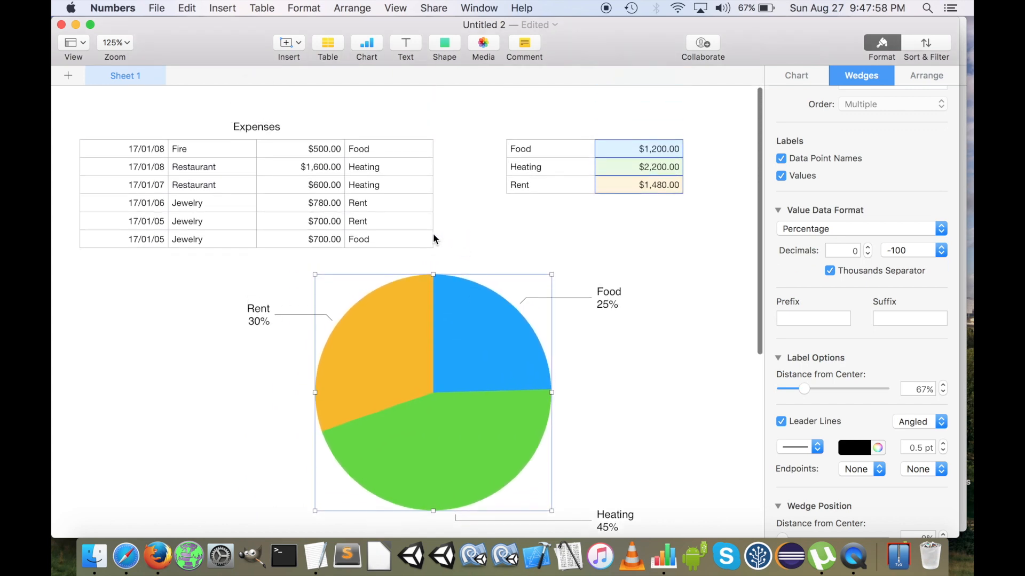
Switch the category of the last expense row to Heating, to Rent and back to Food
left_click(419, 246)
left_click(440, 243)
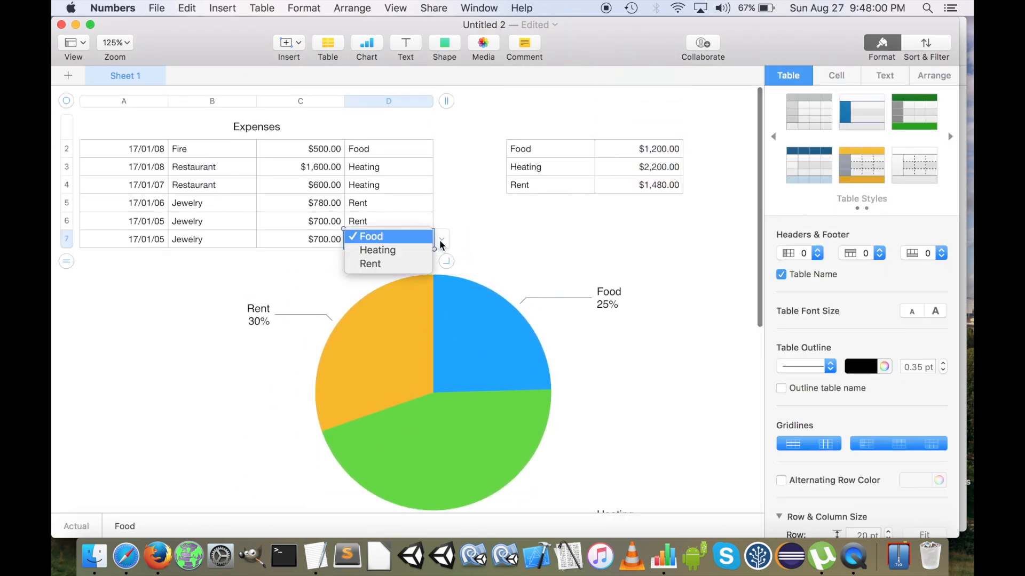
left_click(417, 250)
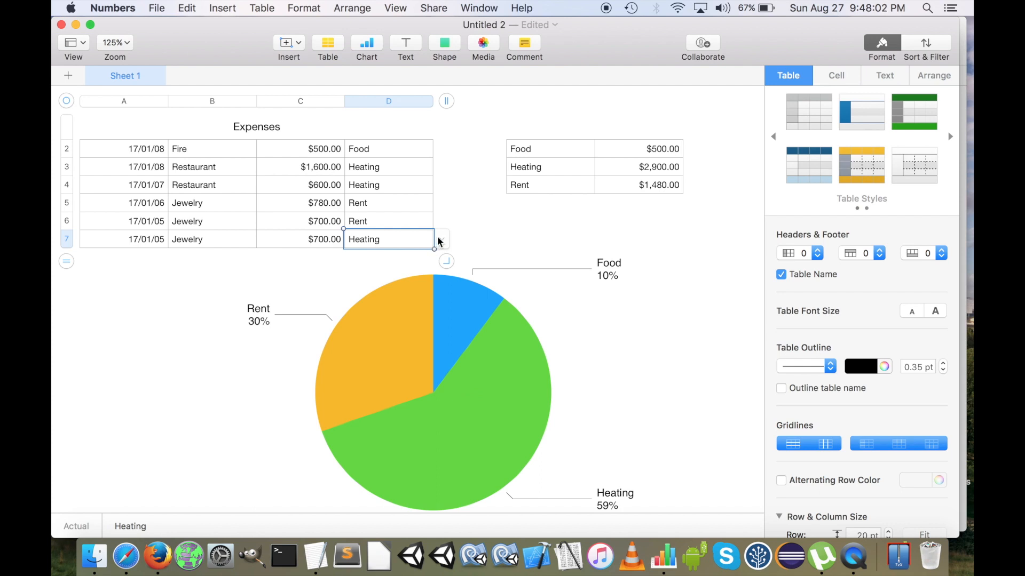
left_click(441, 239)
left_click(412, 247)
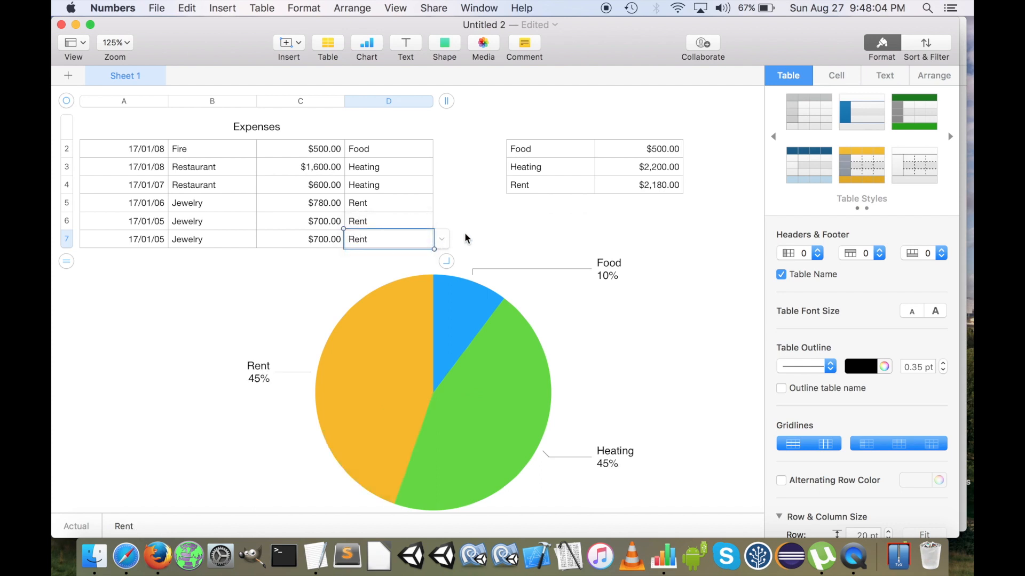
left_click(441, 238)
left_click(382, 210)
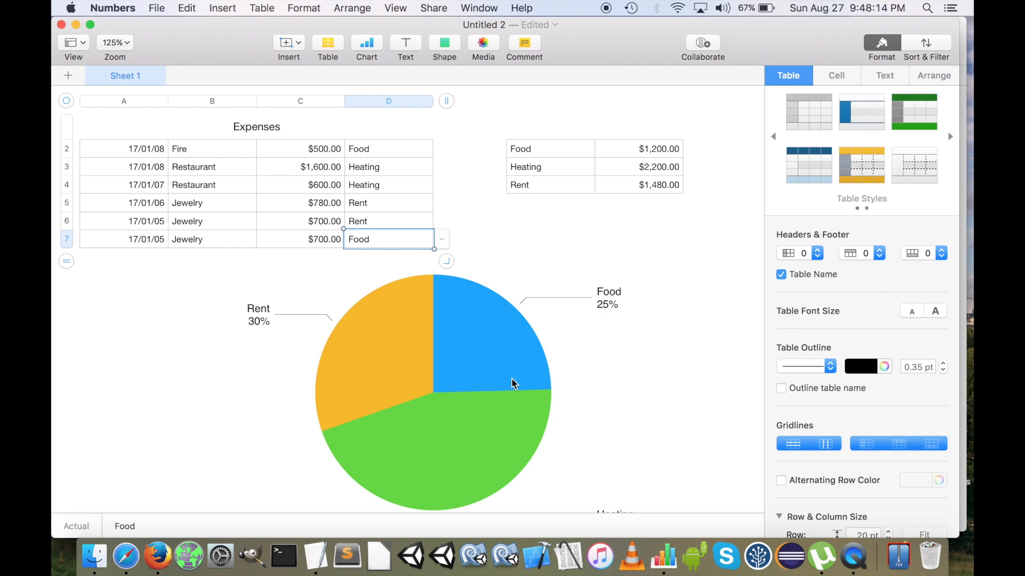
Move the pie chart far to the right on the sheet and place the category totals table below the Expenses table
left_click_drag(420, 332, 689, 334)
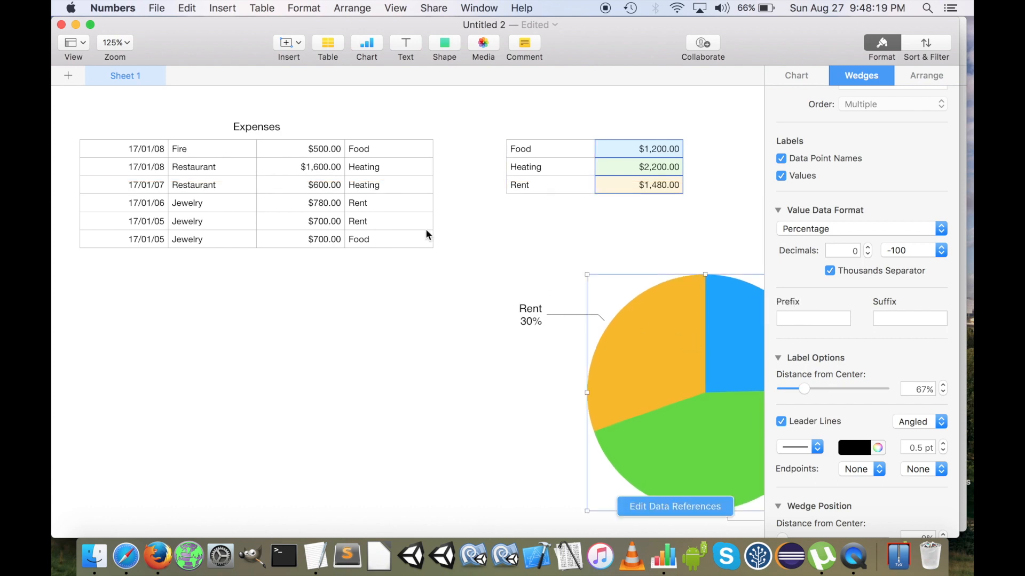
left_click(348, 213)
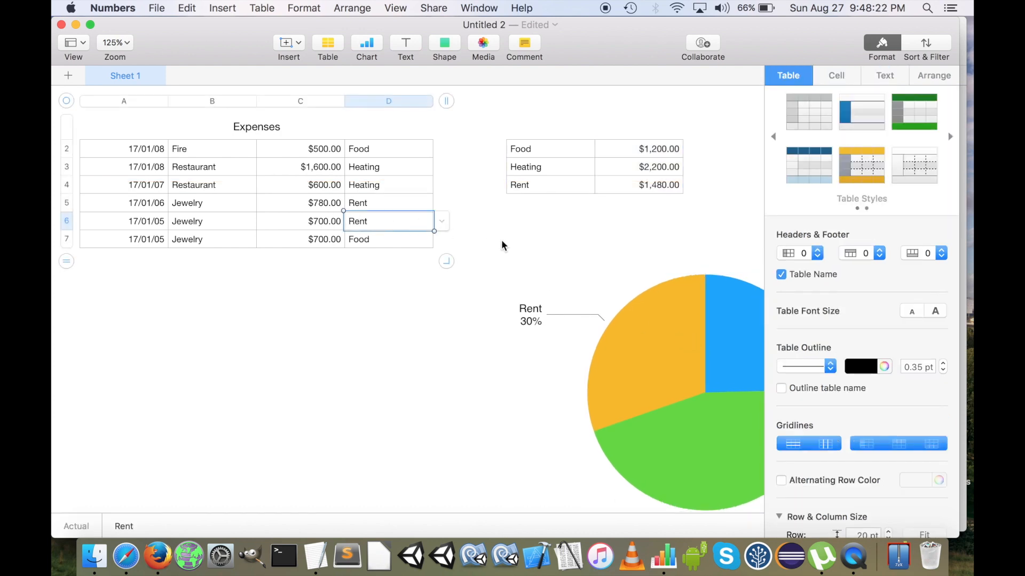
left_click(528, 166)
left_click(492, 126)
left_click_drag(492, 126, 78, 266)
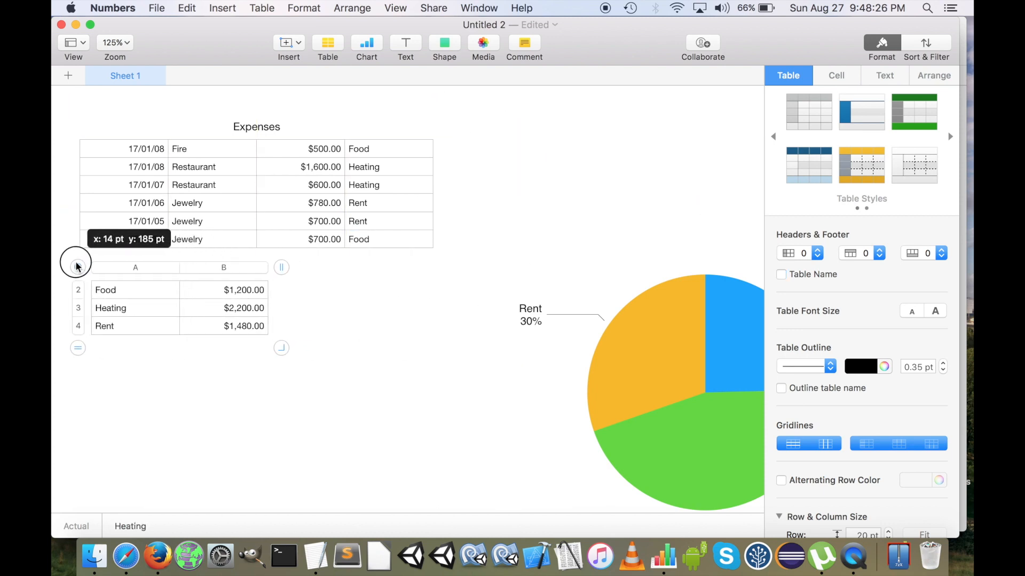
Unhide all hidden columns and all hidden rows of the Expenses table
left_click(367, 187)
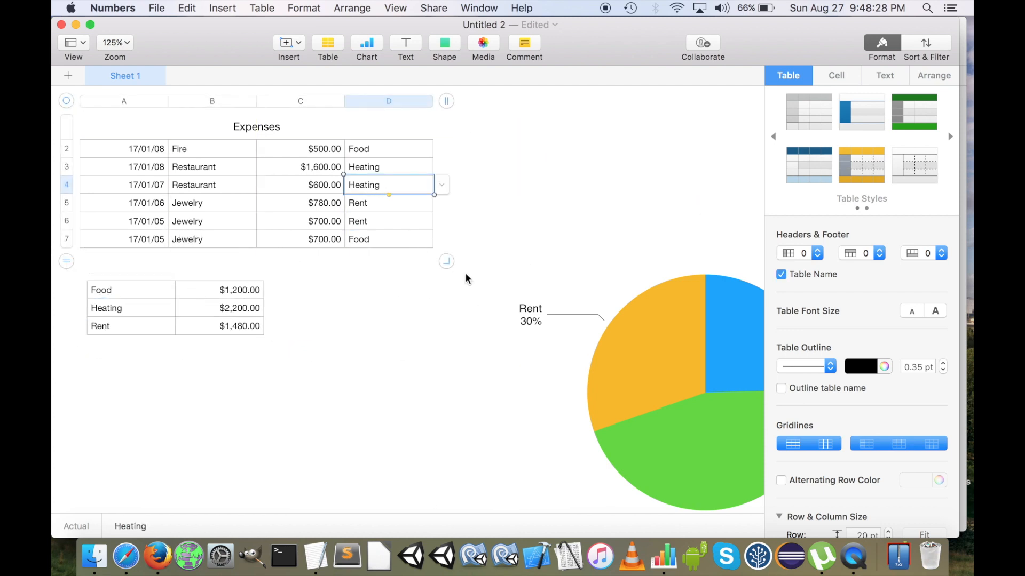
left_click_drag(449, 261, 501, 279)
left_click(427, 102)
left_click(427, 101)
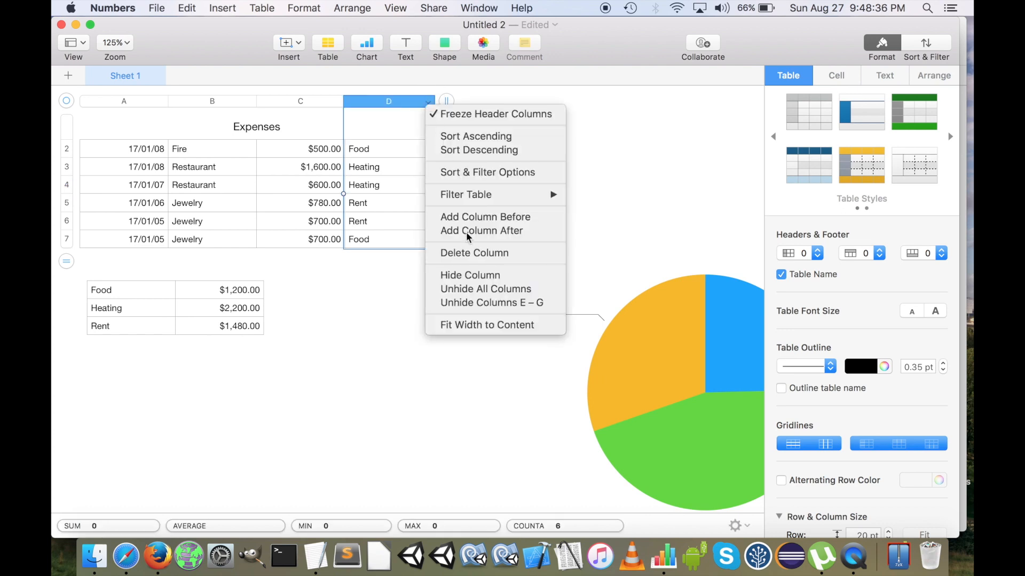
left_click(493, 287)
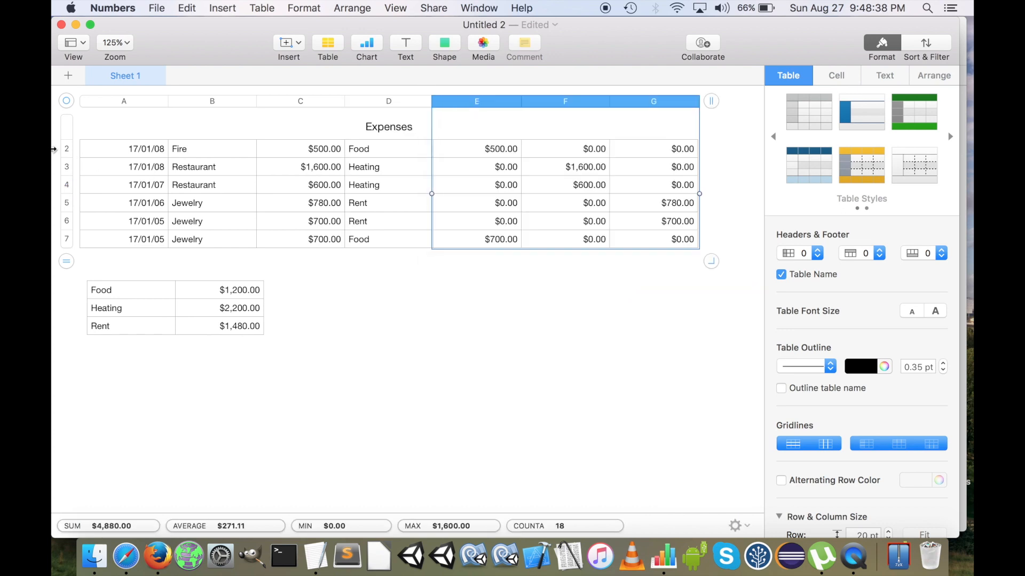
left_click(76, 149)
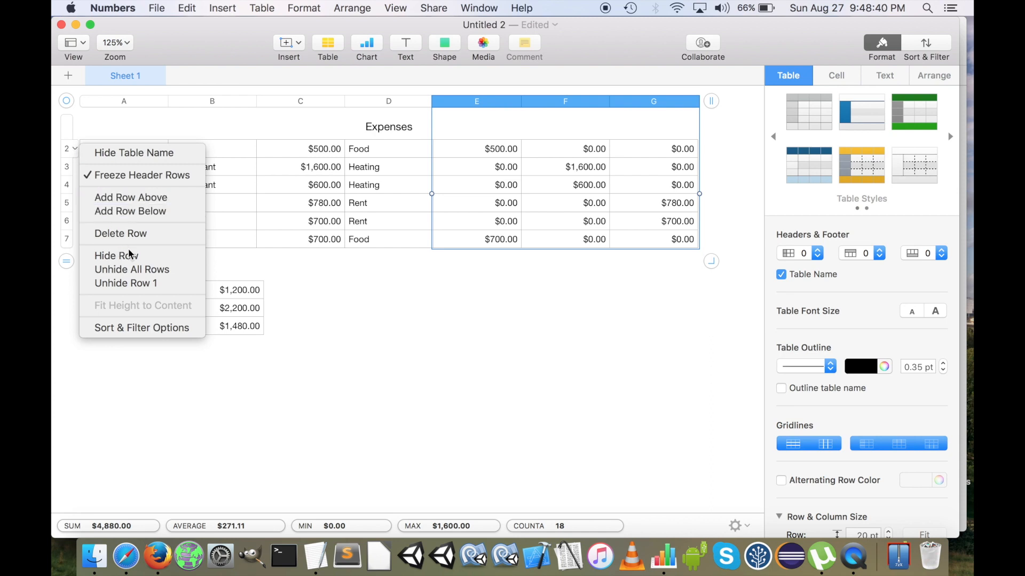
left_click(128, 269)
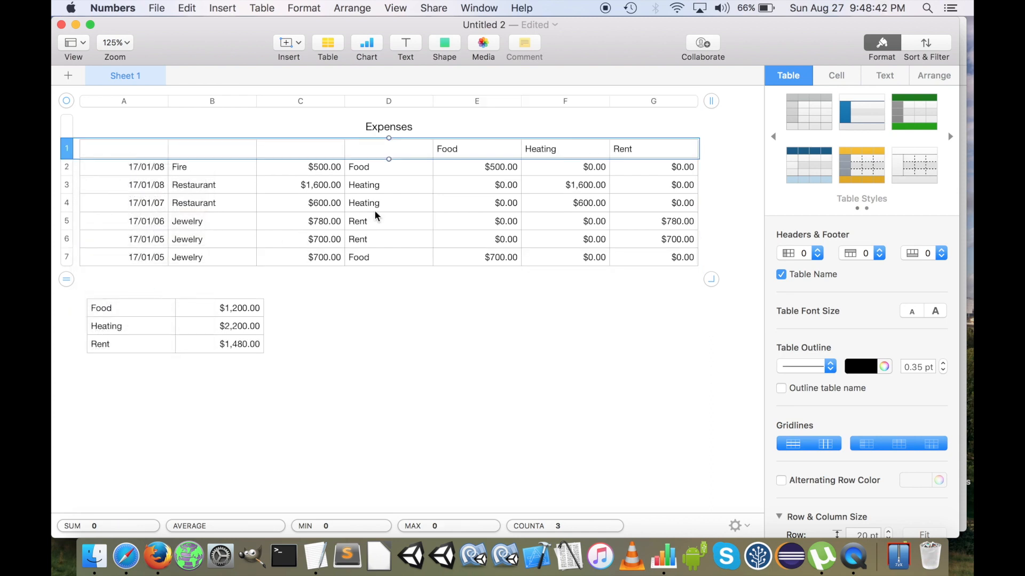
left_click(534, 184)
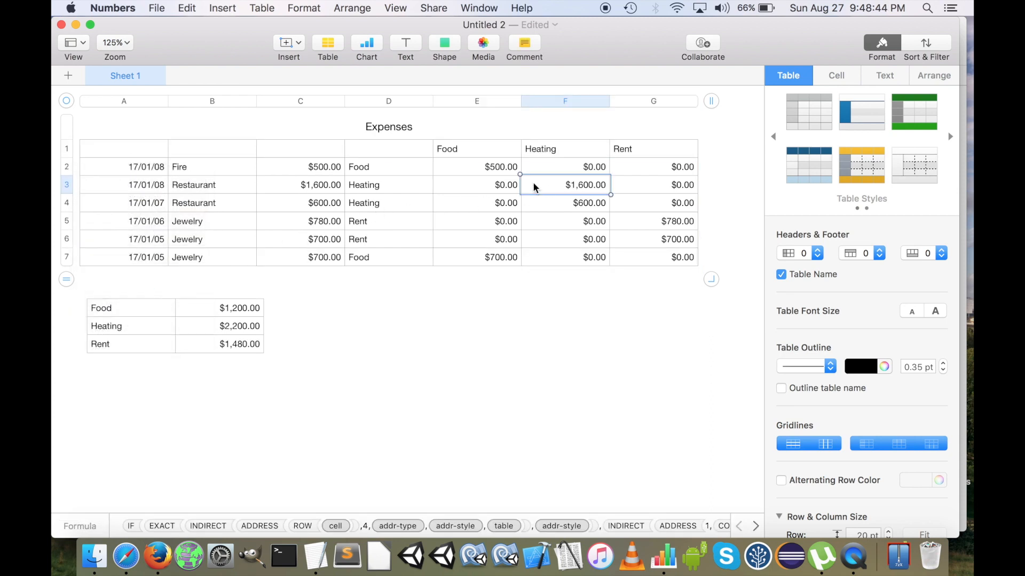
left_click_drag(391, 170, 392, 263)
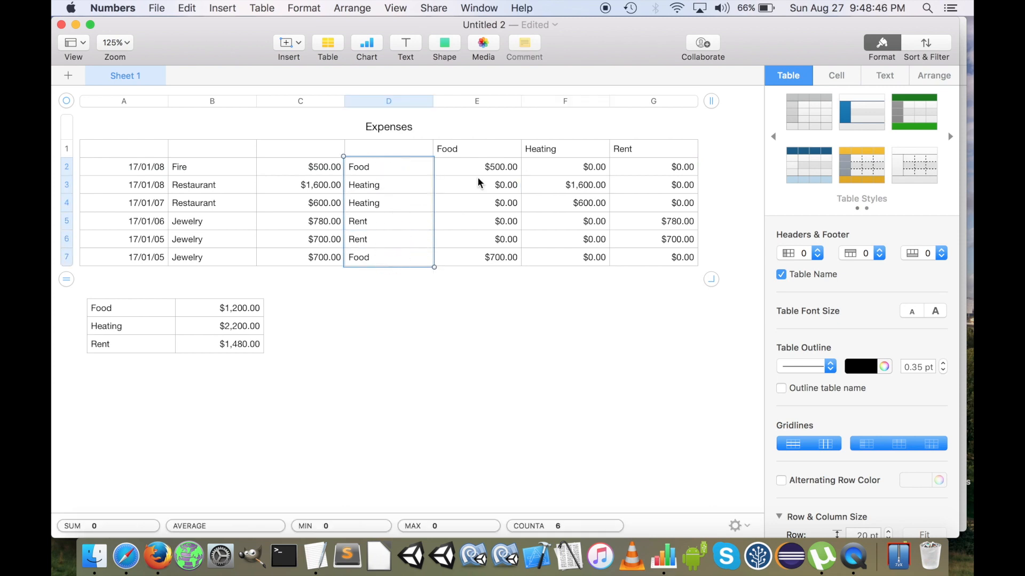
left_click_drag(482, 148, 662, 155)
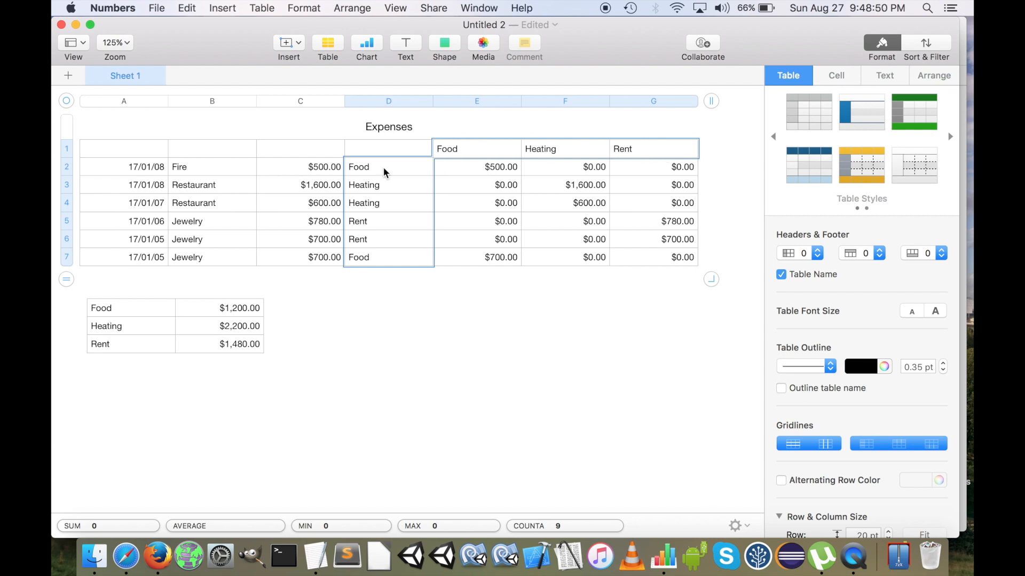
left_click(506, 202)
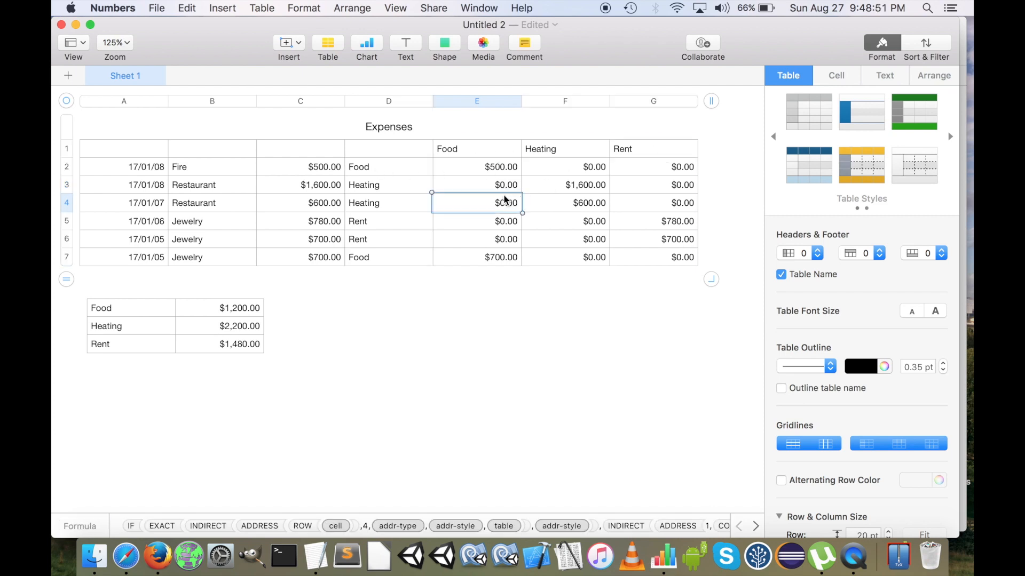
Add the item Entertainment to the pop-up menus of category cells D2 to D7 and headings E1 to G1 in the Expenses table
left_click(365, 169)
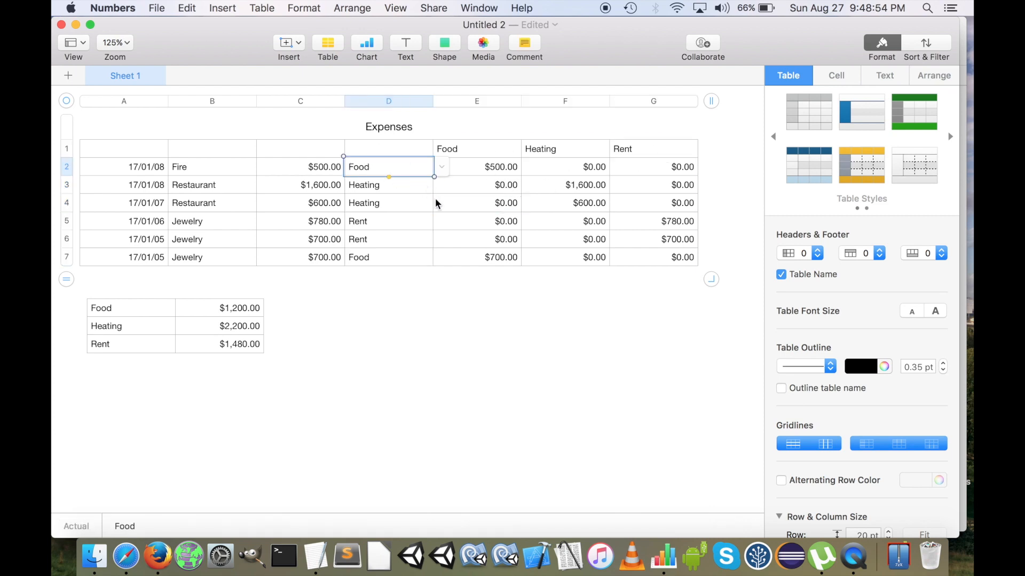
left_click(376, 260, "shift")
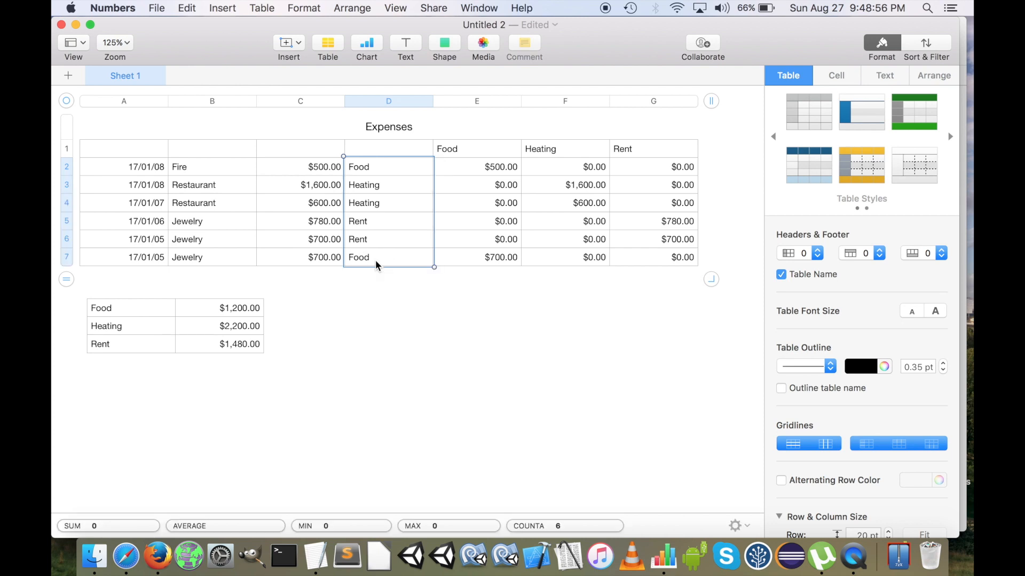
left_click(463, 148, "super")
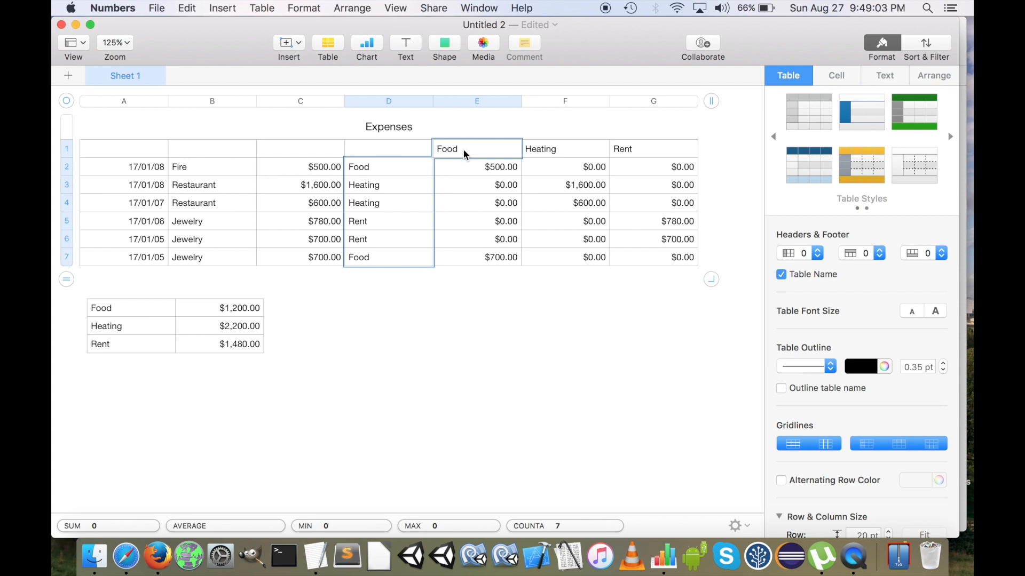
left_click(644, 148, "shift")
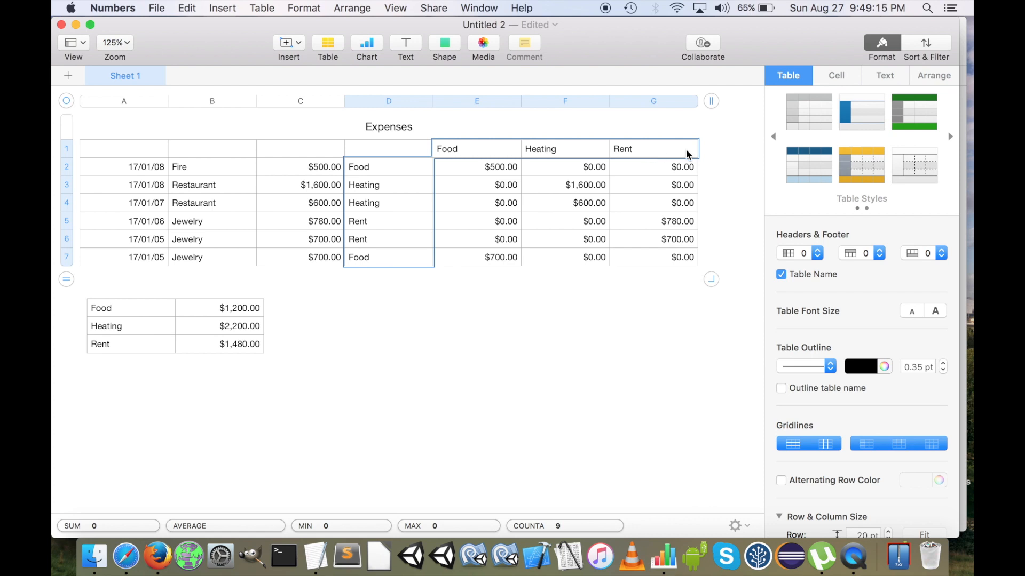
left_click(831, 78)
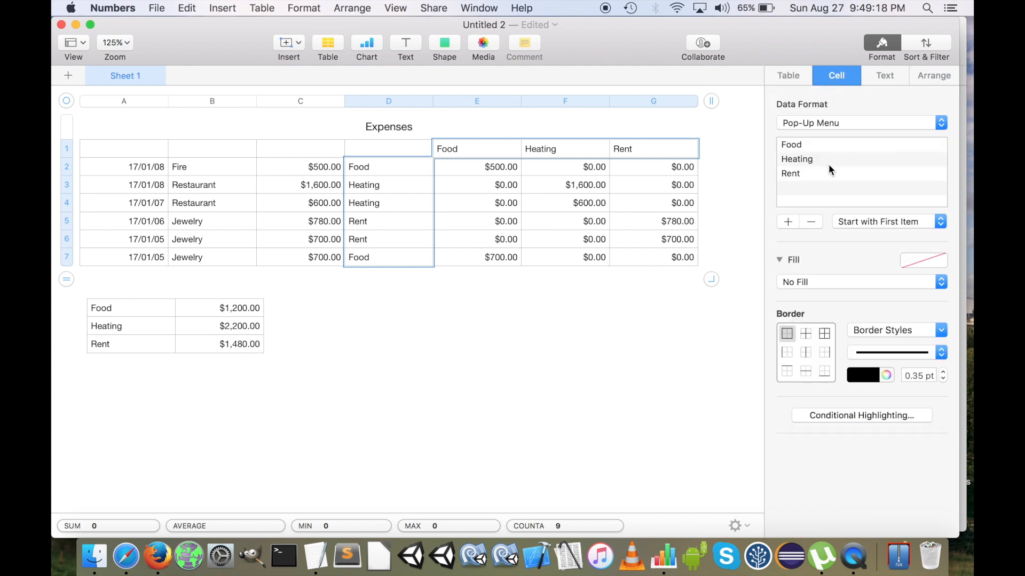
left_click(788, 222)
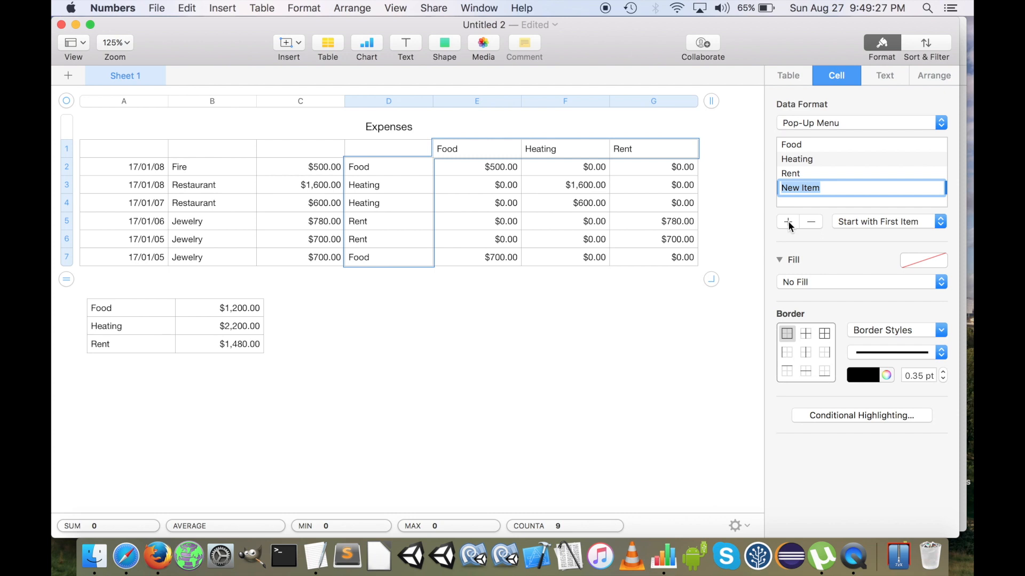
type("Entertainment")
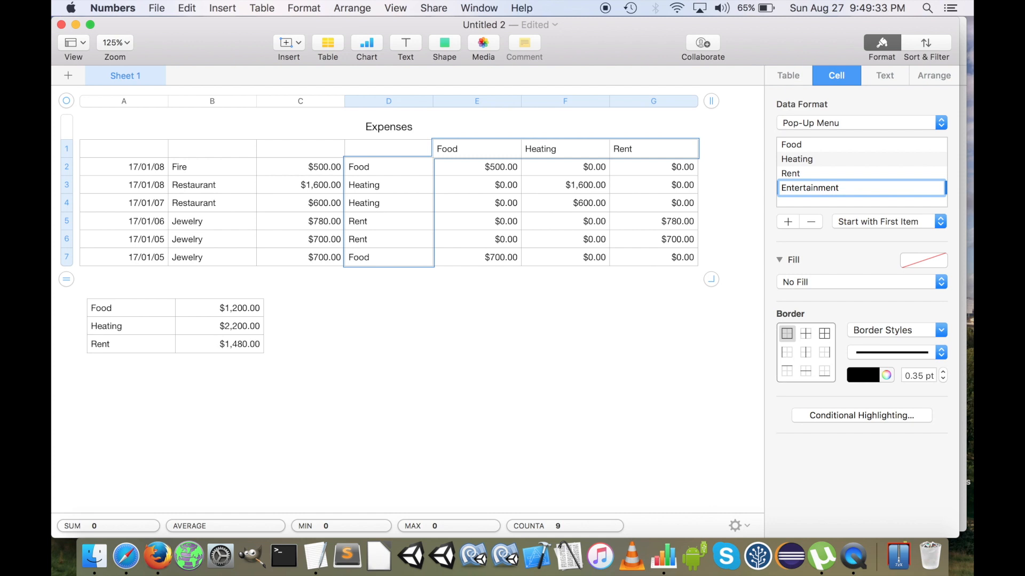
key("Return")
key("super+c")
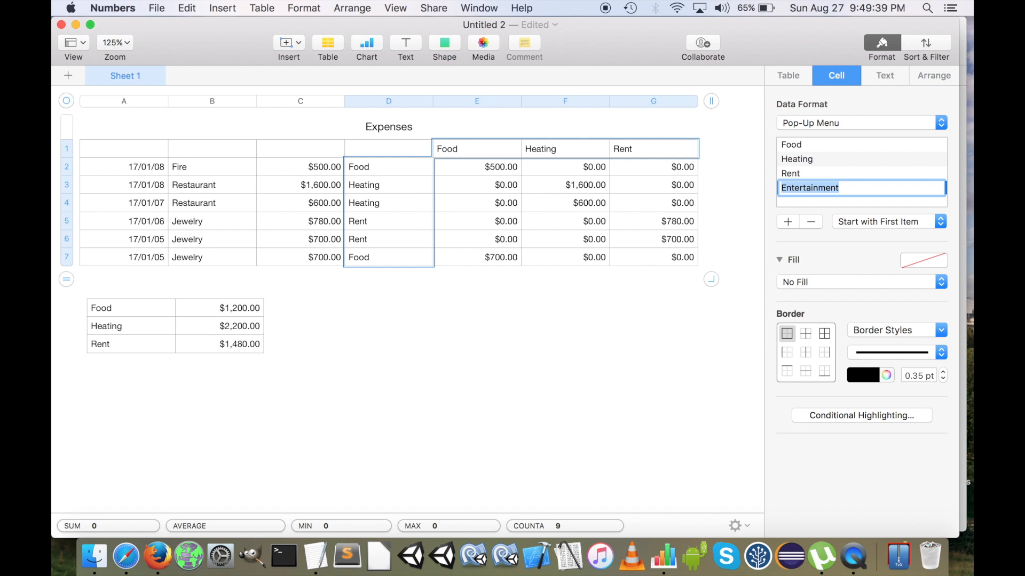
key("Return")
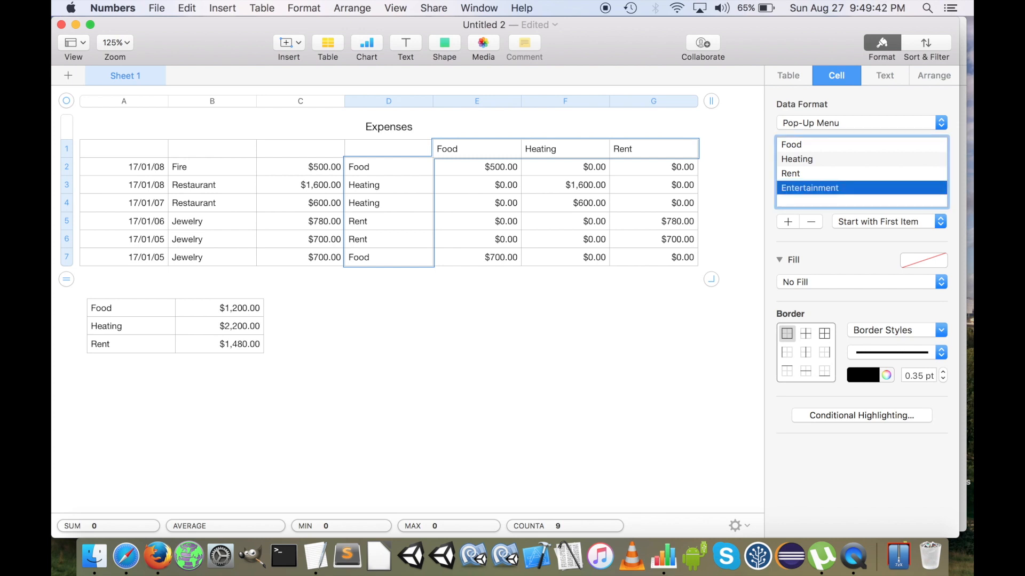
Add the item Entertainment to the pop-up menus of the three category cells in the totals table
scroll(696, 130, "right", 3)
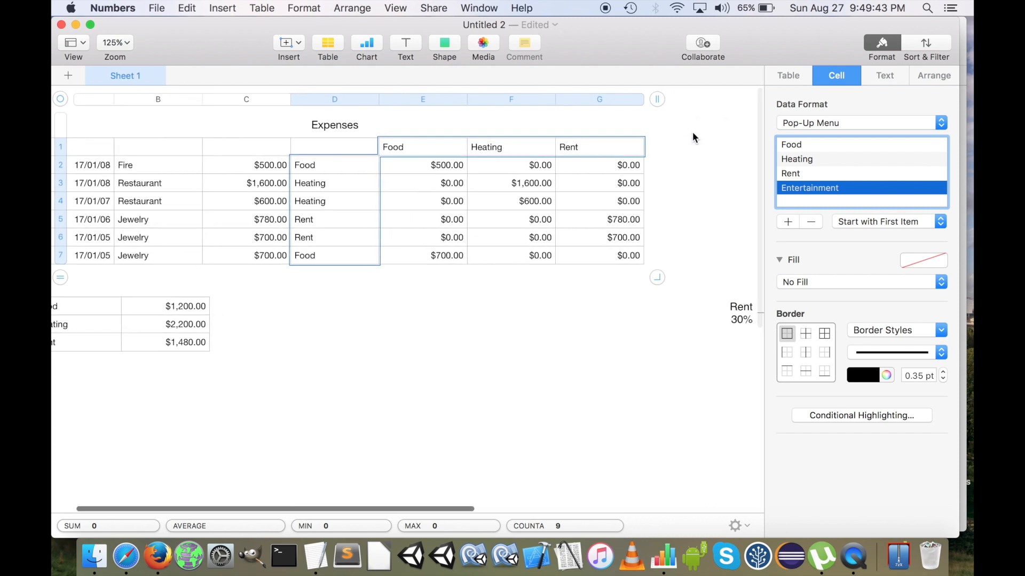
scroll(689, 131, "left", 3)
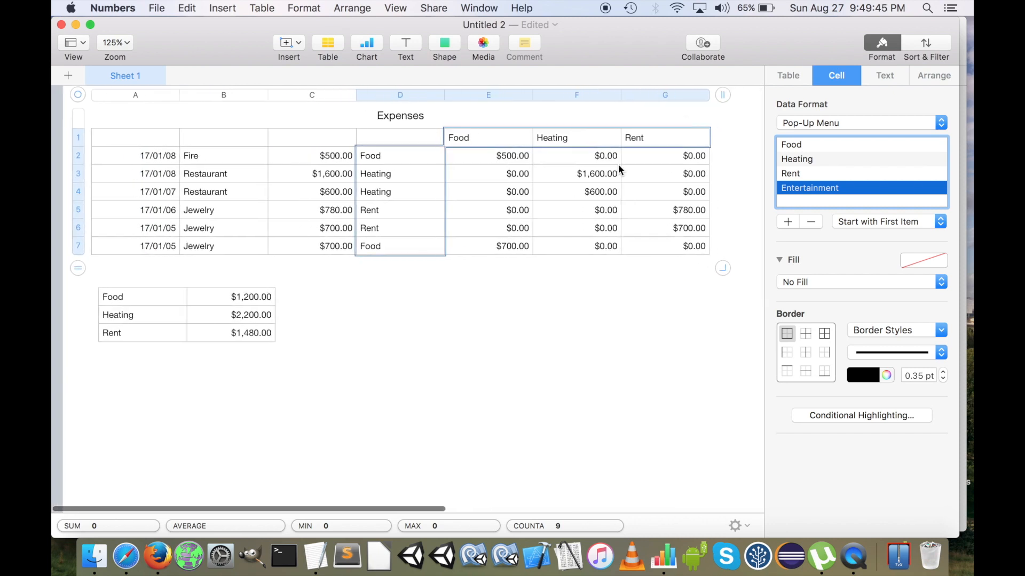
left_click(142, 303)
left_click(130, 331, "shift")
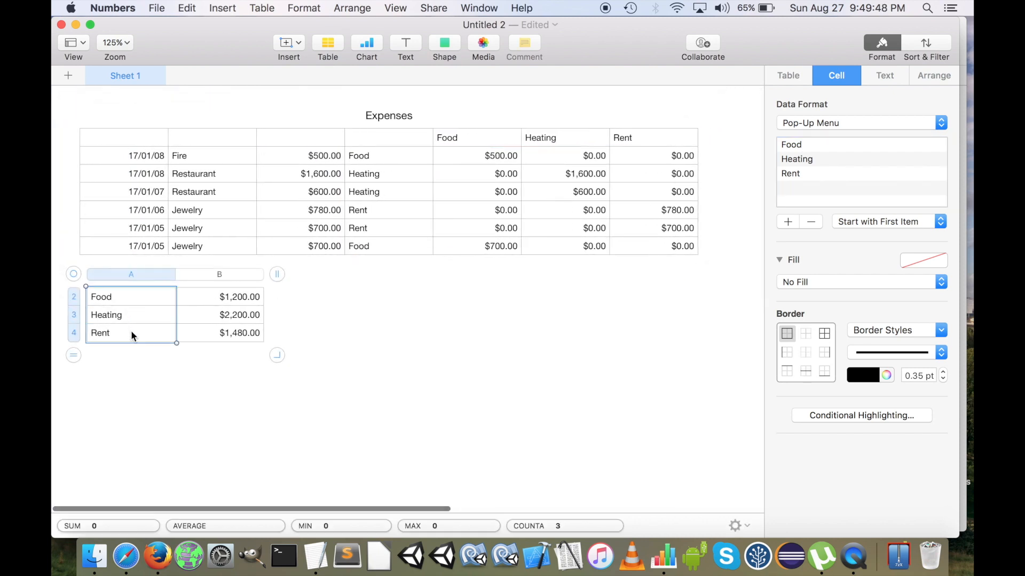
left_click(788, 221)
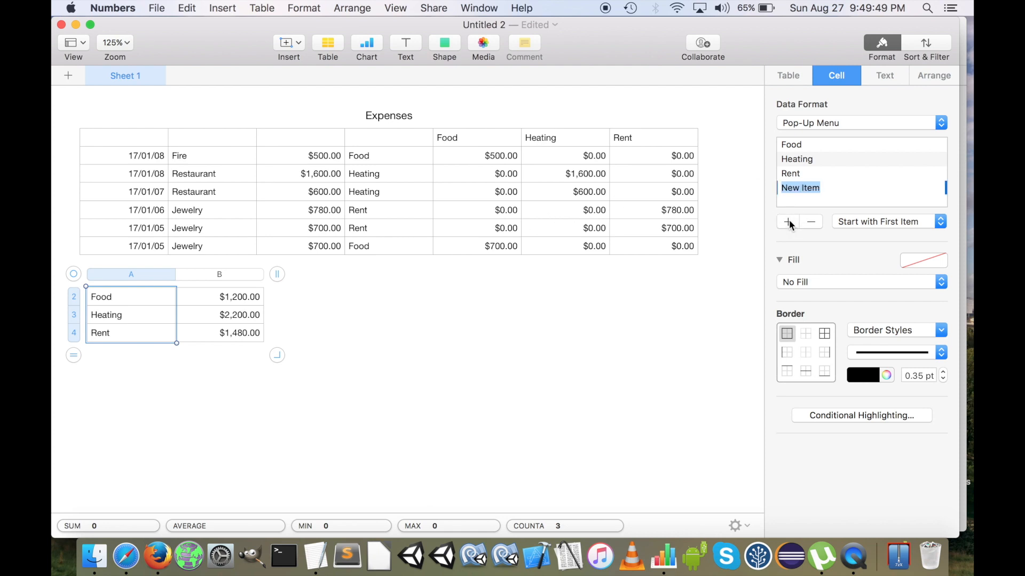
key("super+v")
key("Return")
Add column H to the Expenses table after the Rent column and set its heading to Entertainment
left_click(594, 155)
left_click(650, 140)
left_click_drag(711, 95, 767, 103)
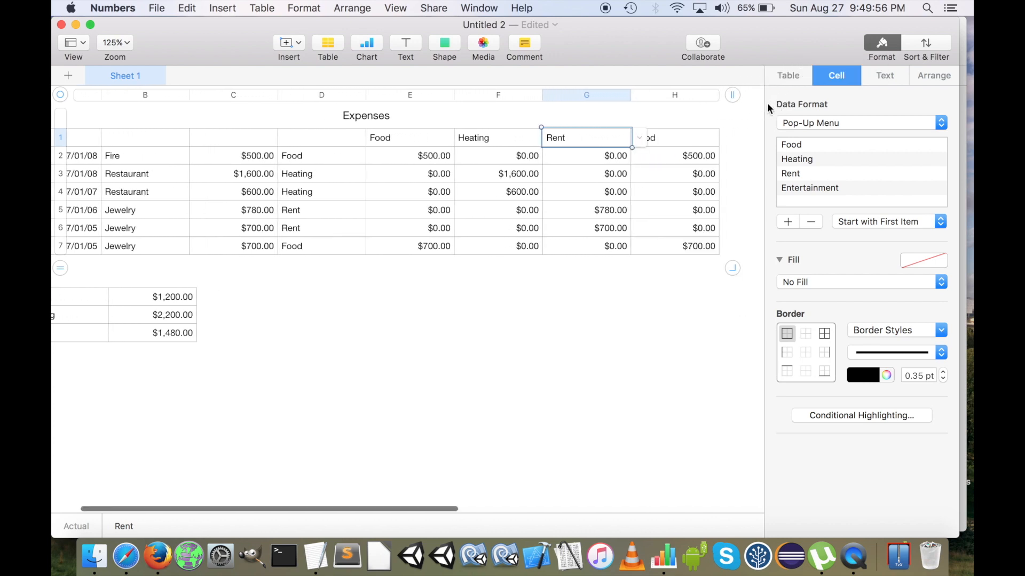
left_click(694, 140)
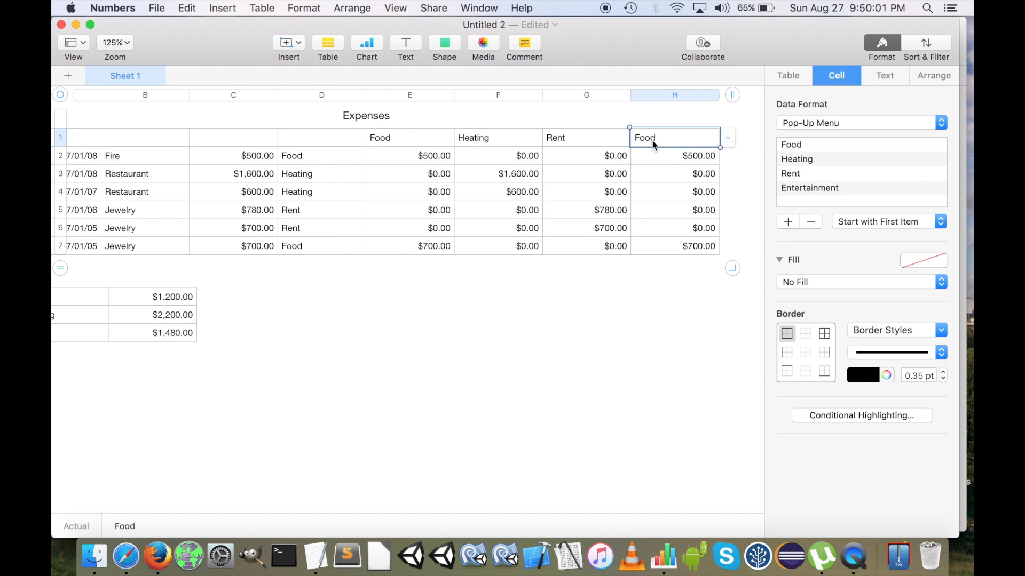
left_click(727, 139)
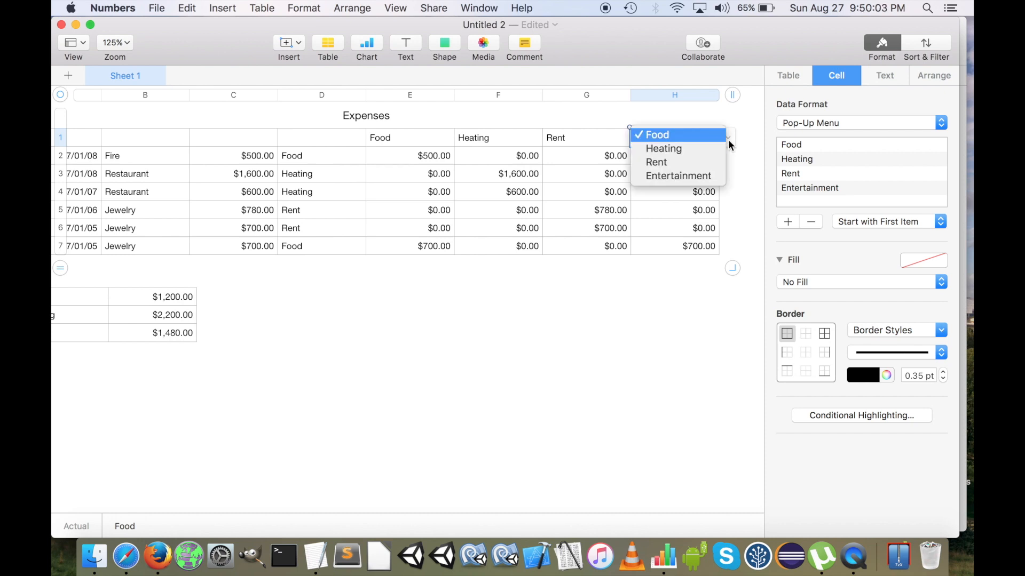
left_click(682, 175)
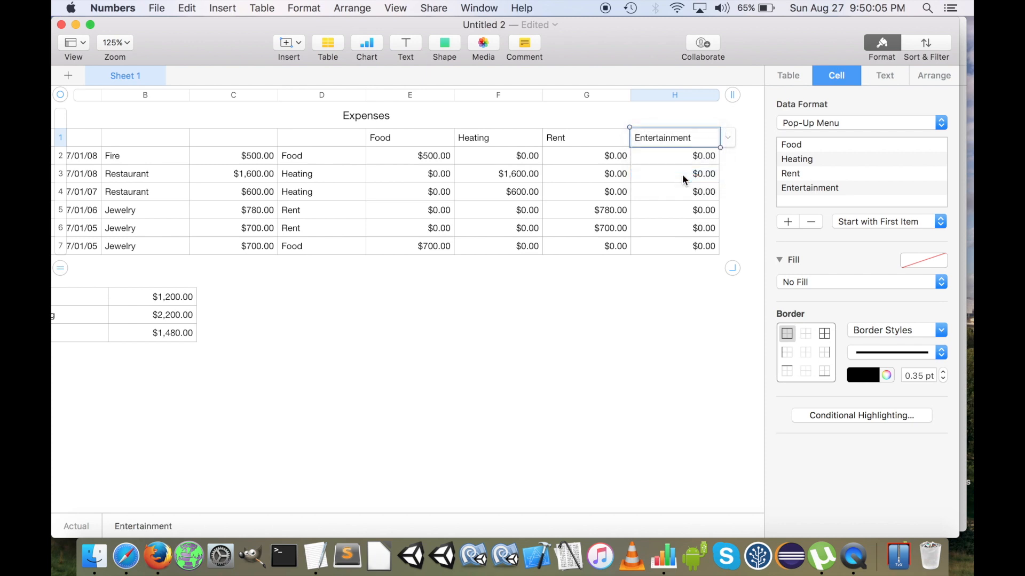
Set the category of the last expense, in cell D7 of the Expenses table, to Entertainment
scroll(435, 189, "left", 3)
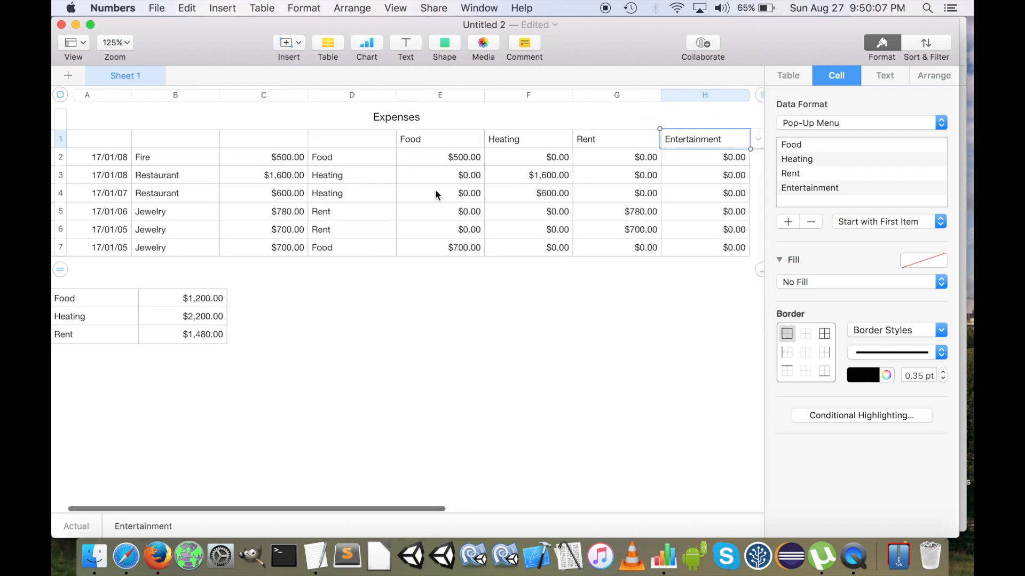
left_click(352, 250)
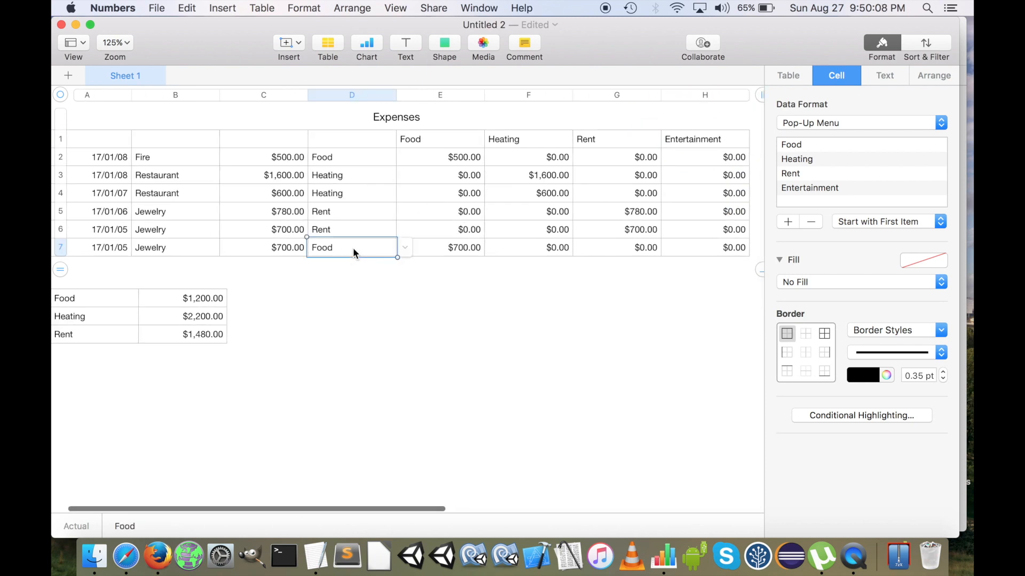
left_click(406, 249)
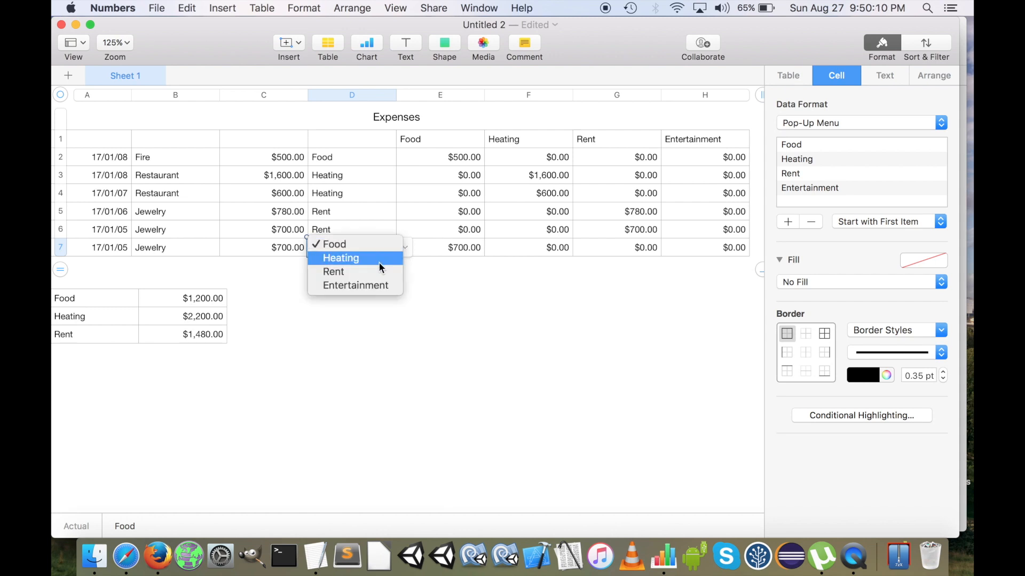
left_click(366, 287)
Add row 5 to the category totals table and set its category to Entertainment
scroll(366, 287, "right", 5)
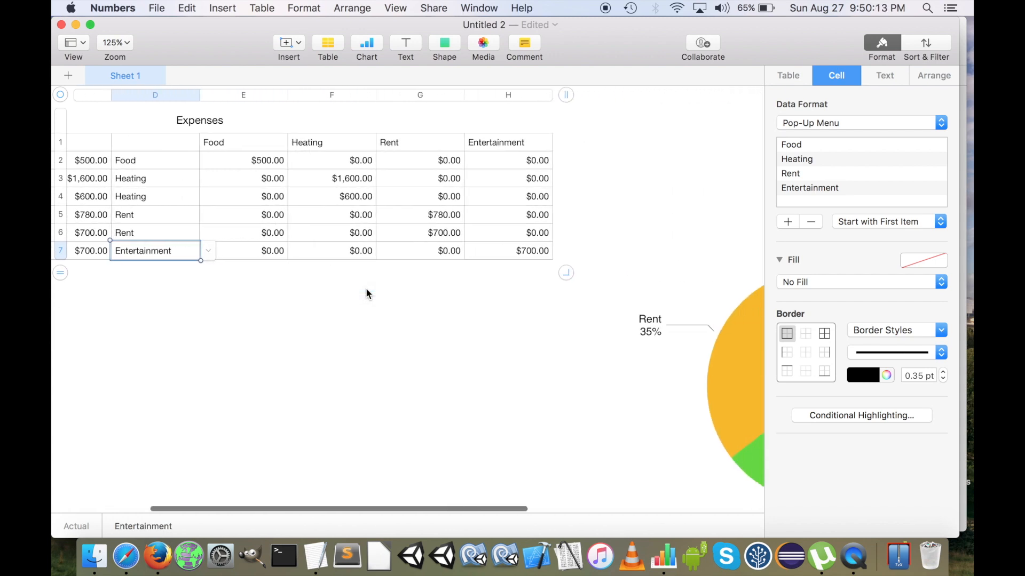
scroll(432, 228, "left", 5)
scroll(237, 328, "down", 2)
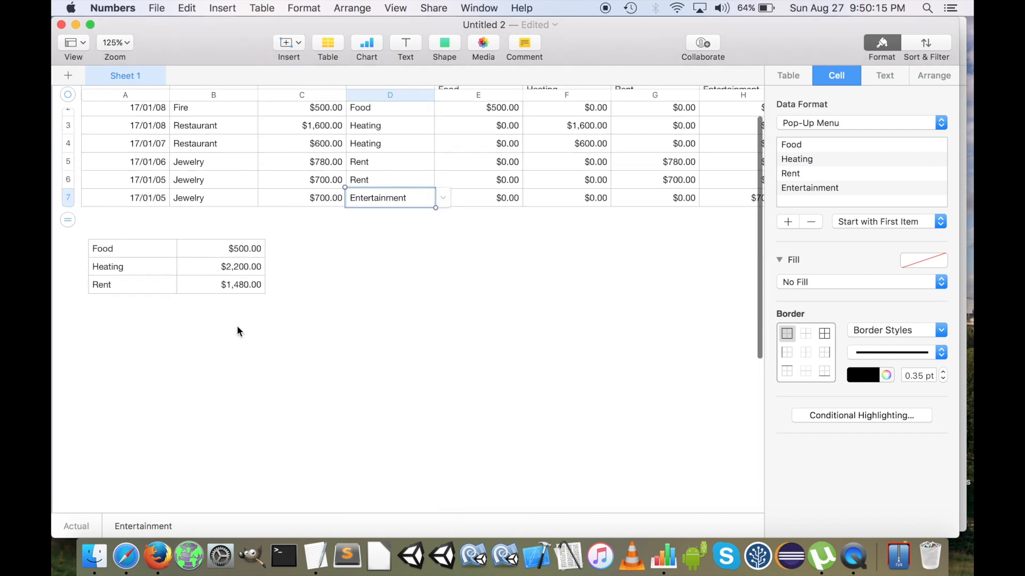
left_click(204, 285)
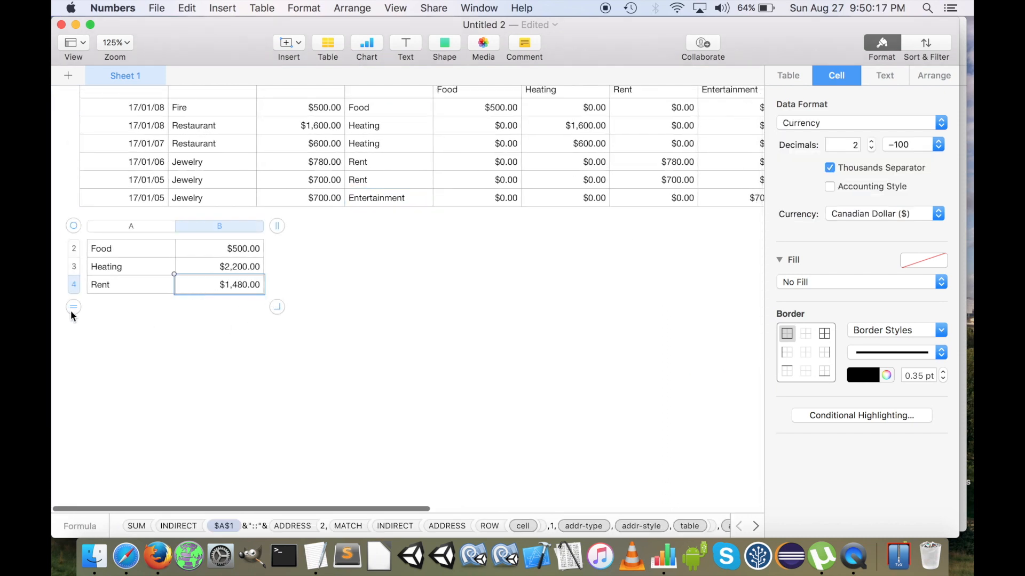
left_click_drag(71, 308, 69, 333)
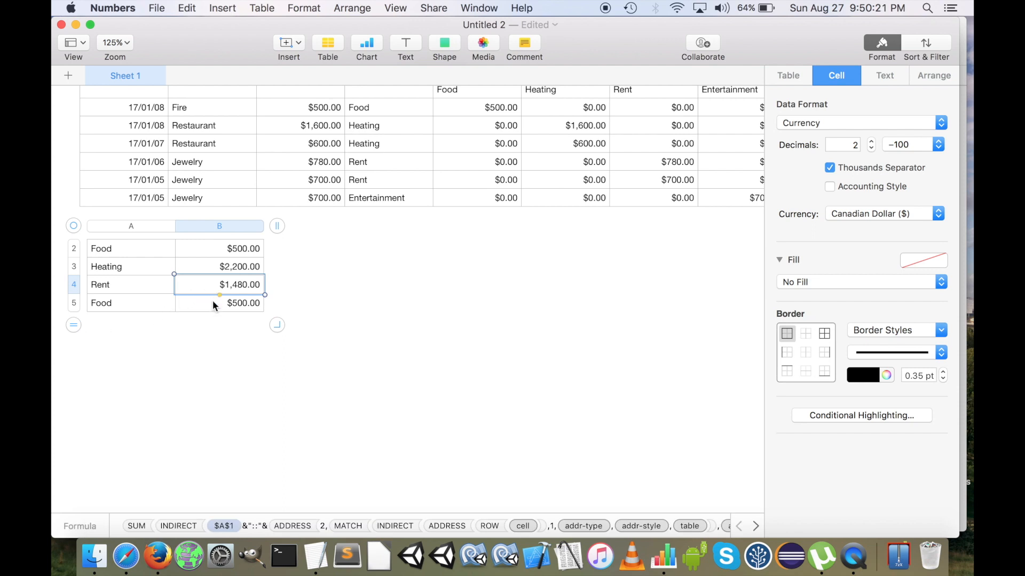
left_click(120, 305)
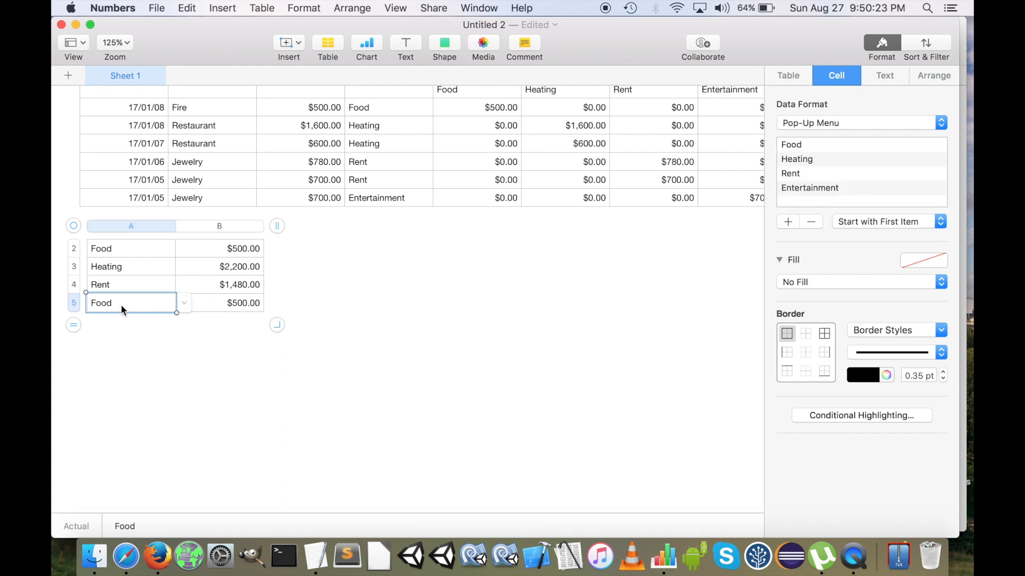
left_click(180, 304)
left_click(152, 343)
left_click(229, 309)
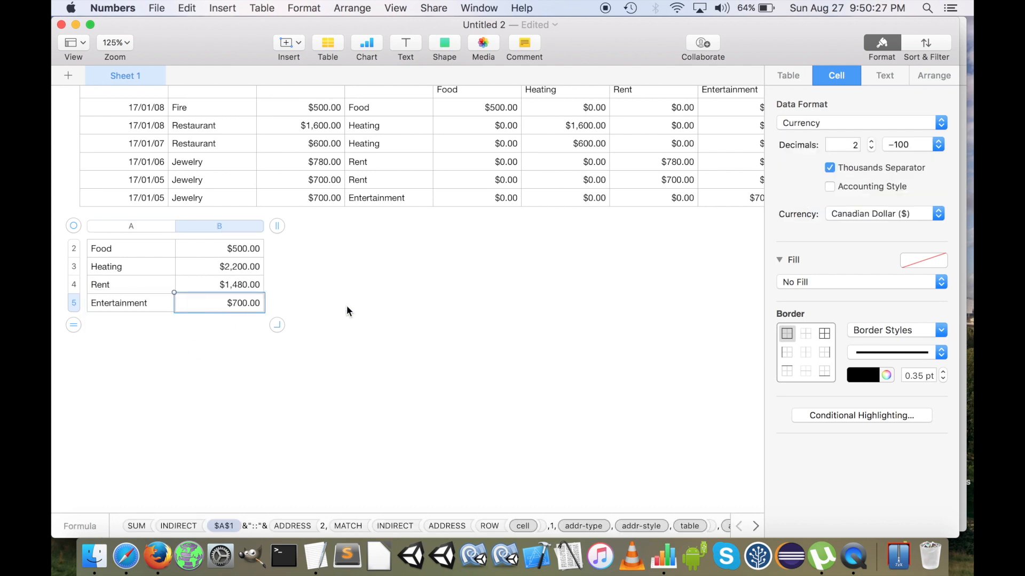
Place the pie chart beside the totals table, clear of its cells, and extend its data references to include the Entertainment total
scroll(585, 344, "right", 5)
left_click_drag(693, 341, 415, 388)
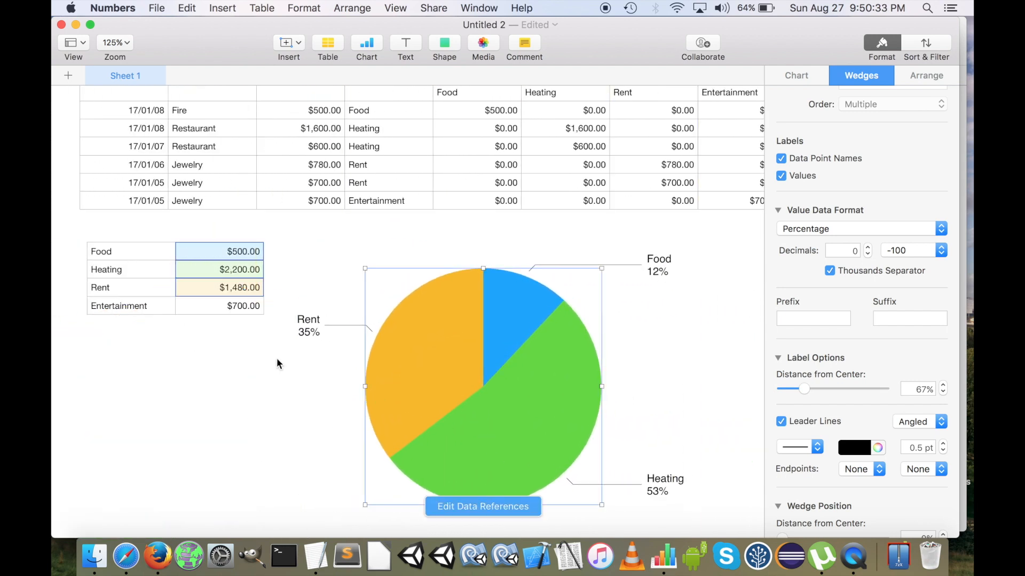
left_click(458, 505)
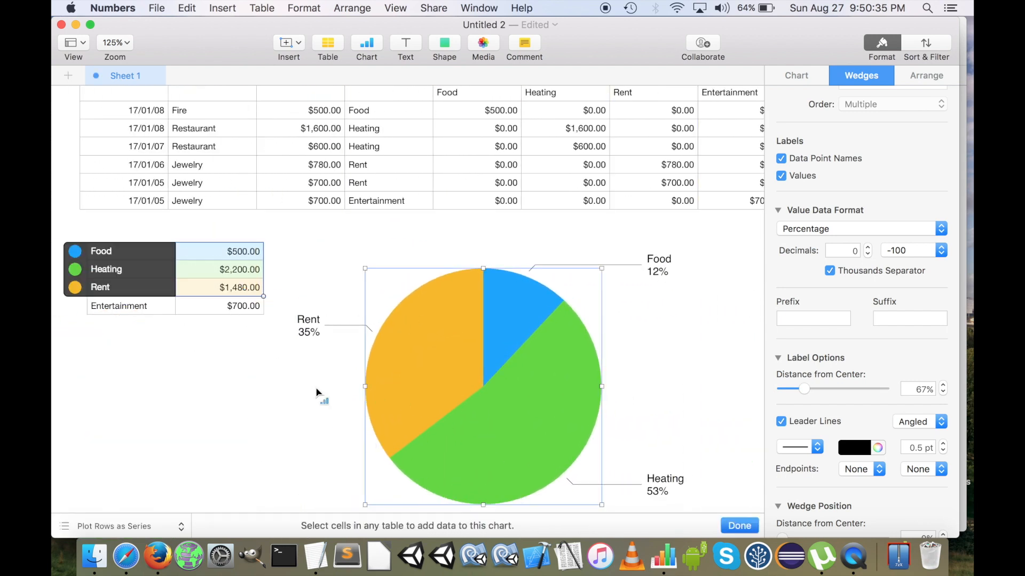
left_click_drag(264, 297, 266, 309)
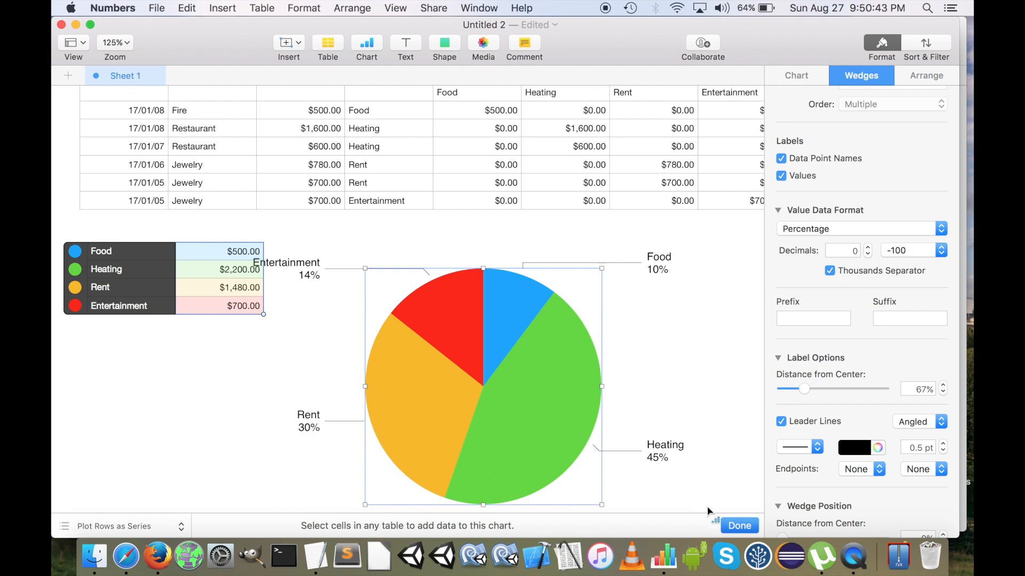
left_click(738, 526)
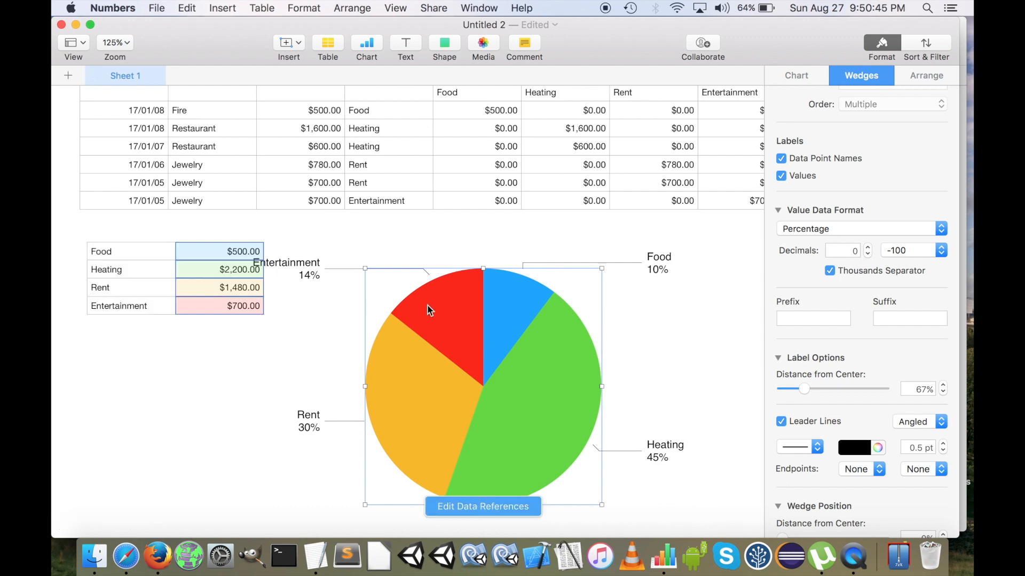
scroll(480, 270, "up", 3)
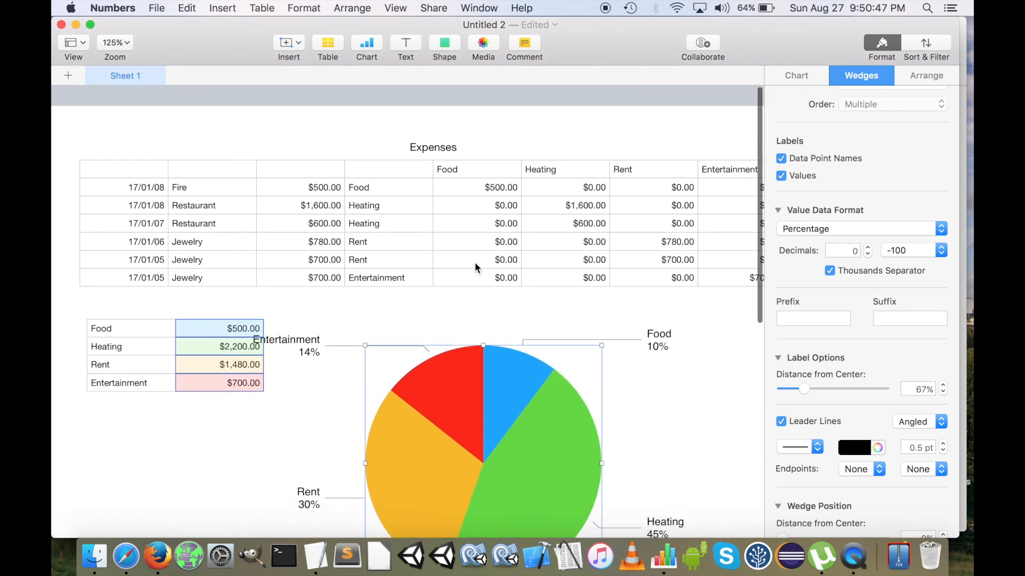
left_click_drag(450, 366, 536, 362)
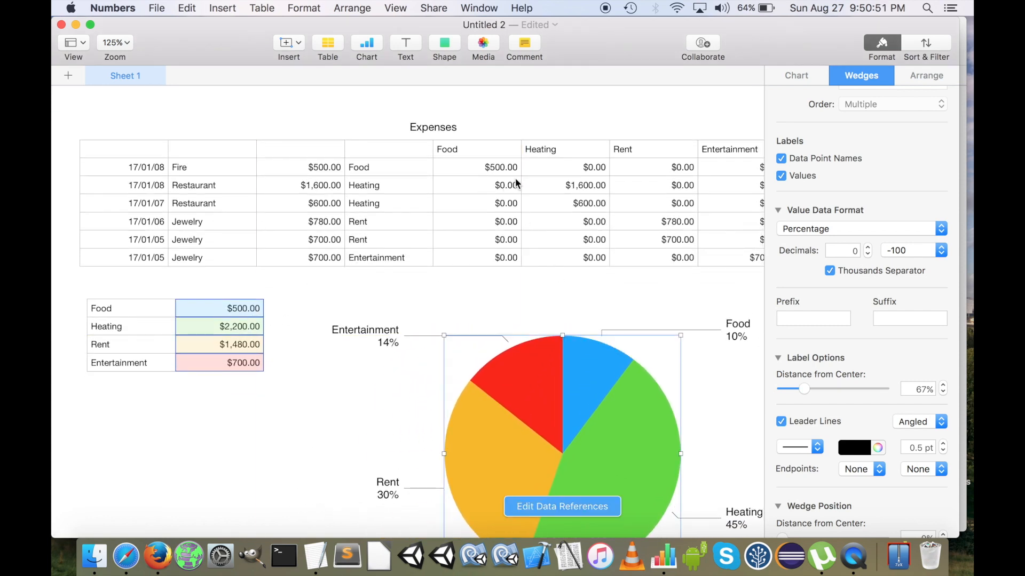
Examine the formula in cell E2 of the Expenses table, especially the column number 4 in its first ADDRESS function
left_click(487, 164)
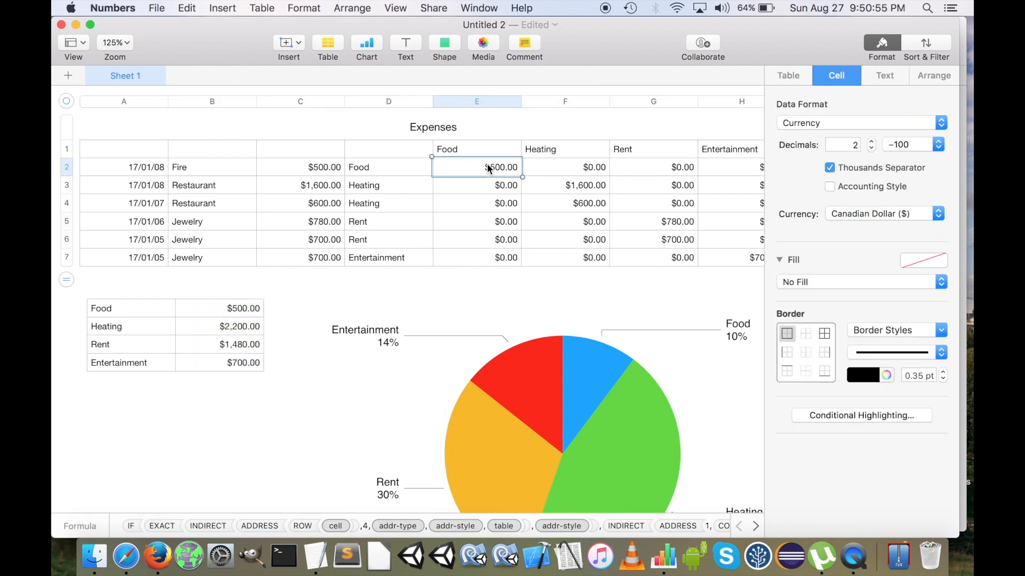
left_click(568, 165)
left_click(466, 166)
left_click(466, 165)
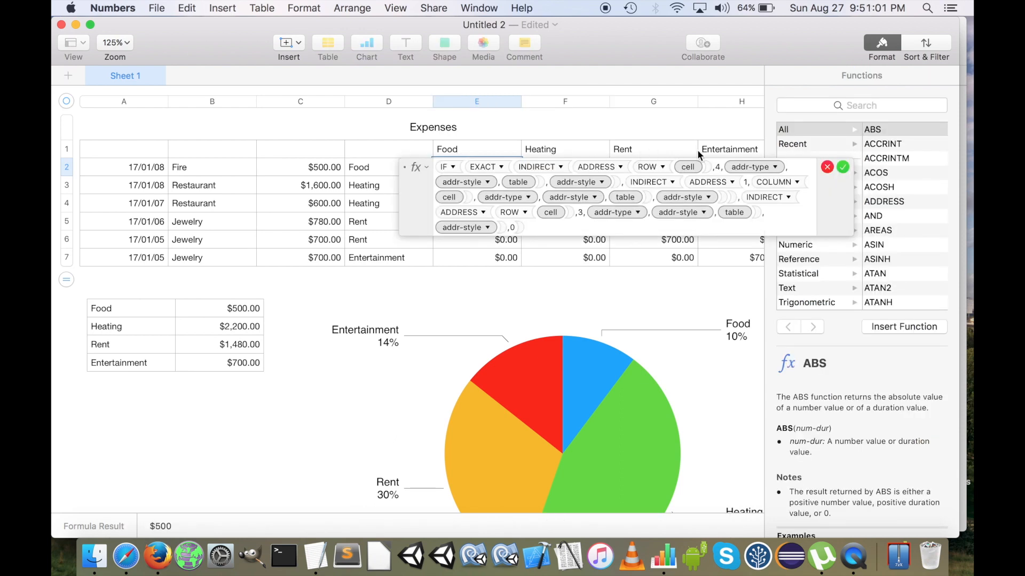
left_click(719, 167)
double_click(719, 167)
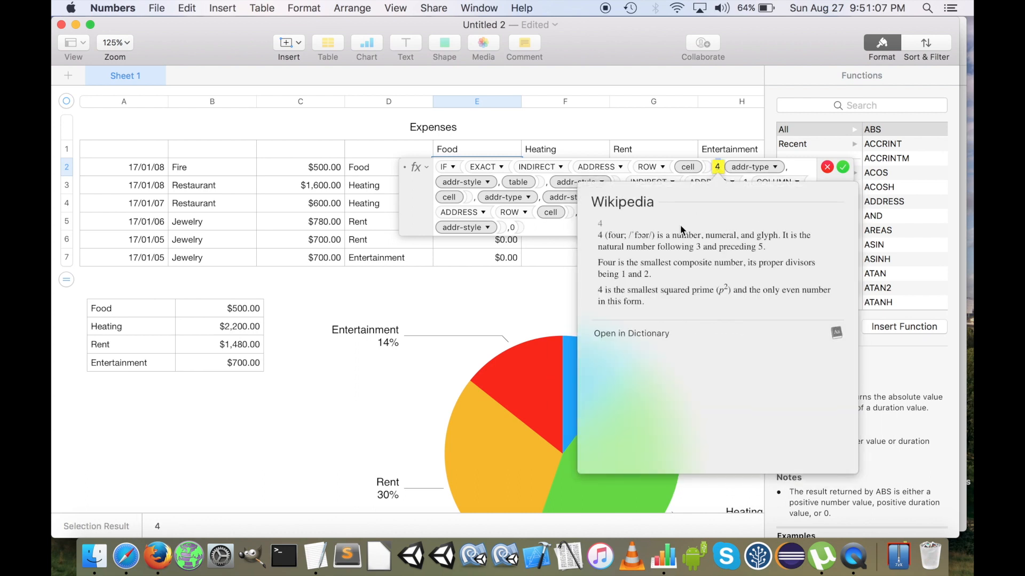
key("Escape")
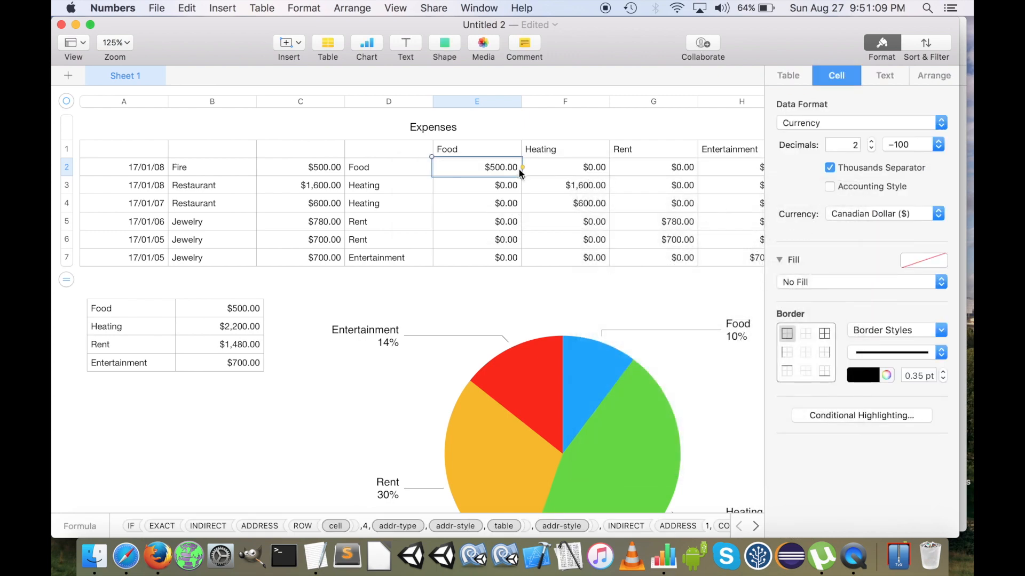
double_click(473, 164)
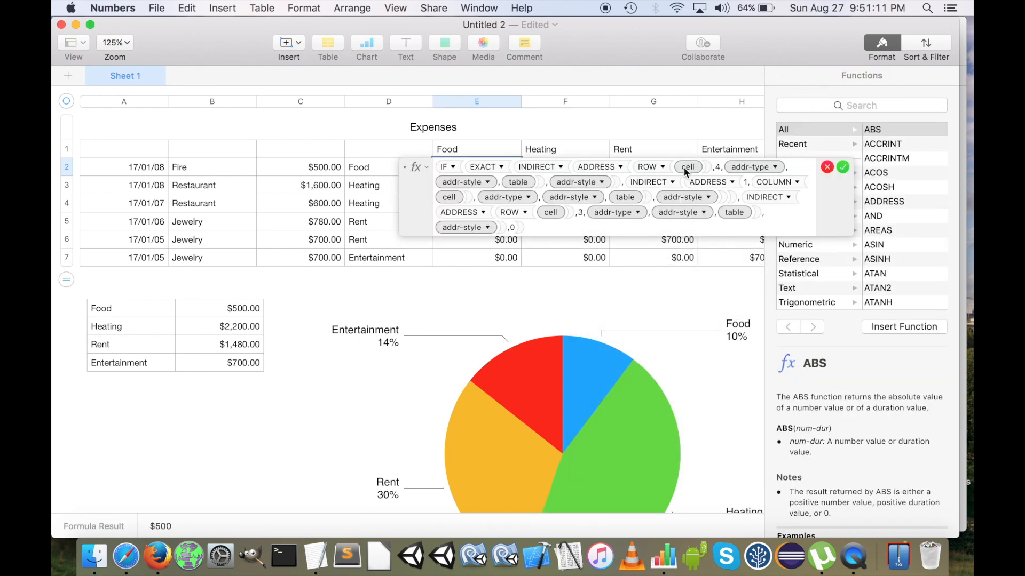
double_click(718, 168)
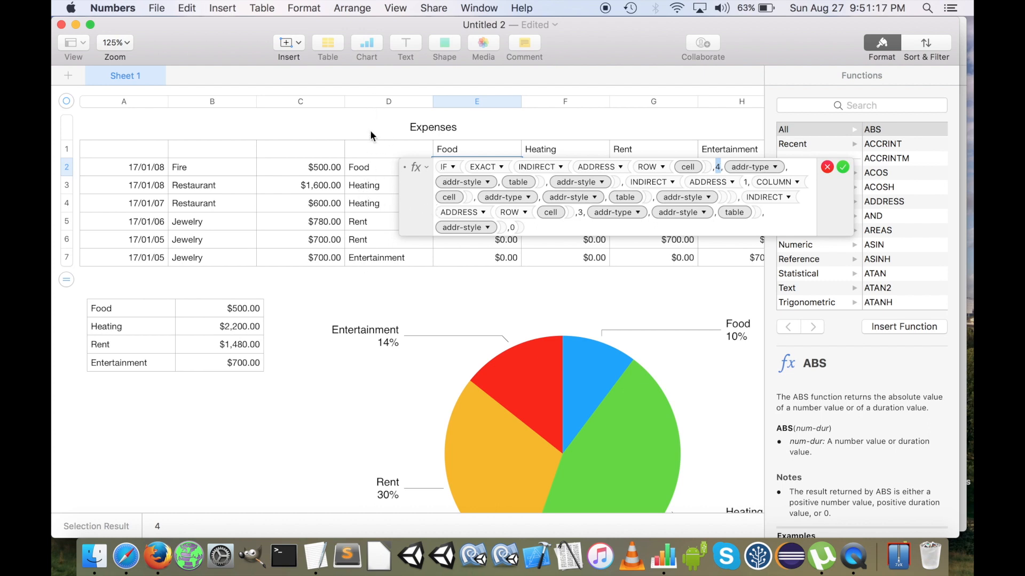
left_click(287, 169)
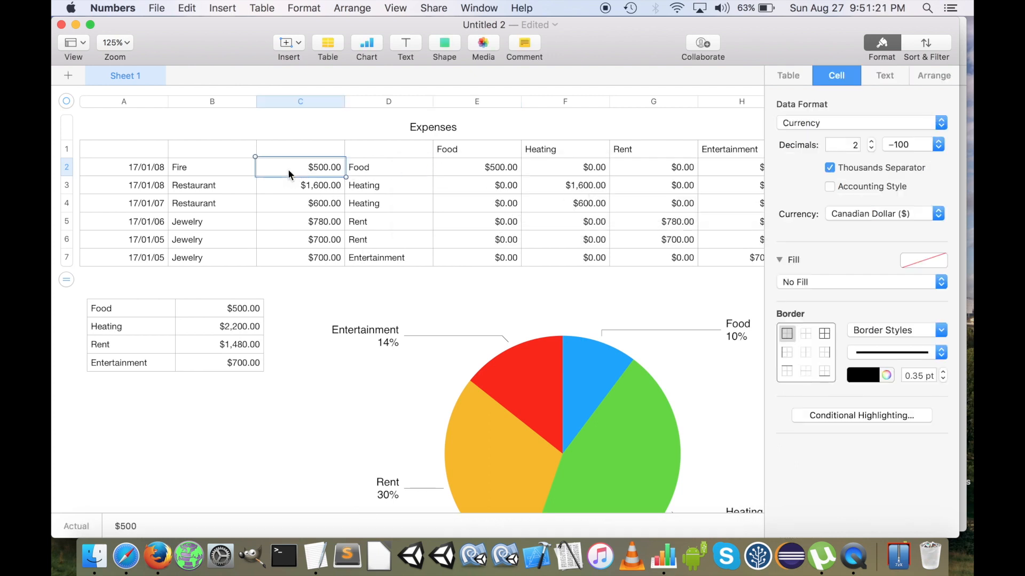
Add an empty column after amount column C in the Expenses table
left_click(315, 101)
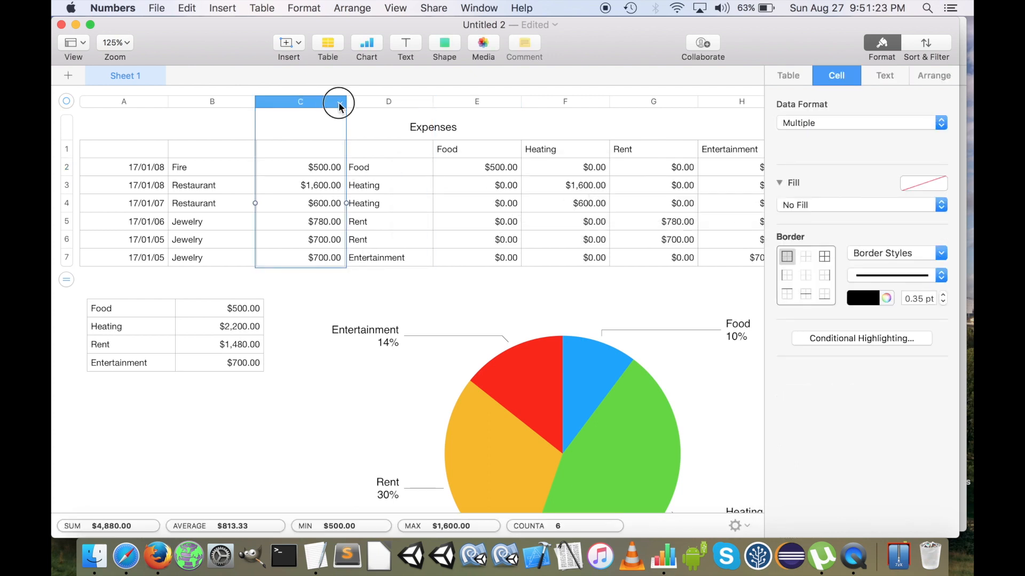
left_click(340, 103)
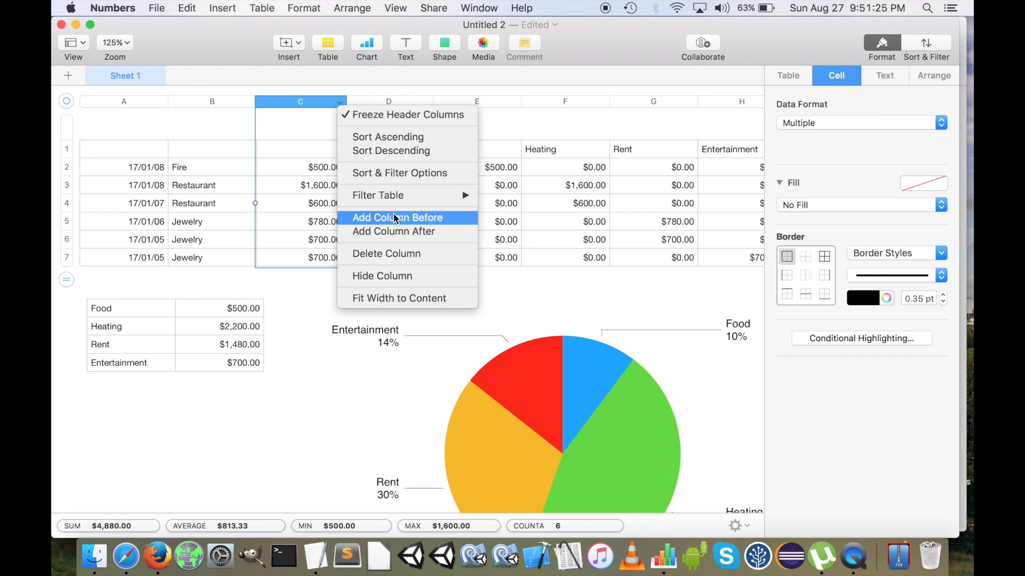
left_click(415, 234)
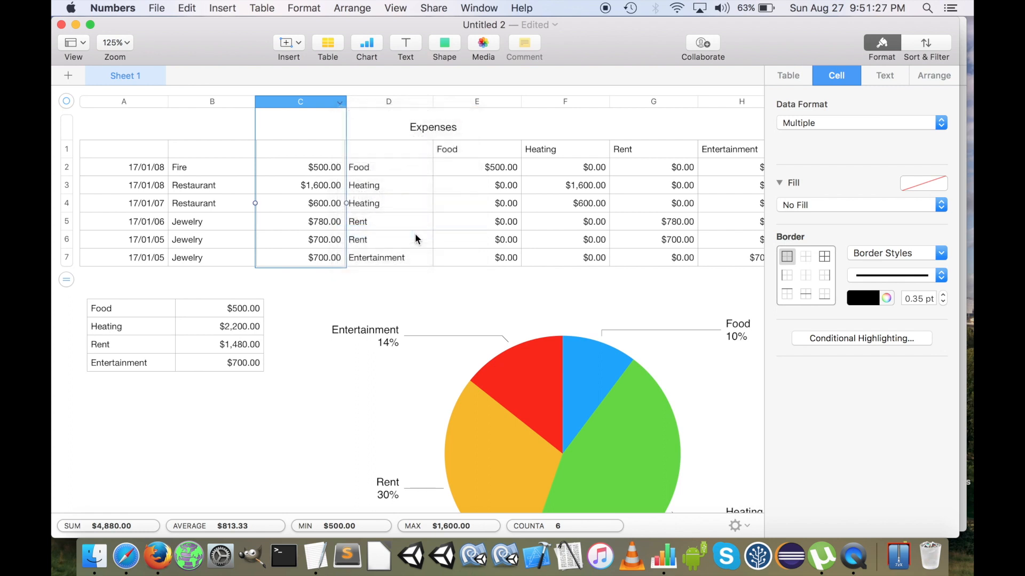
left_click(463, 164)
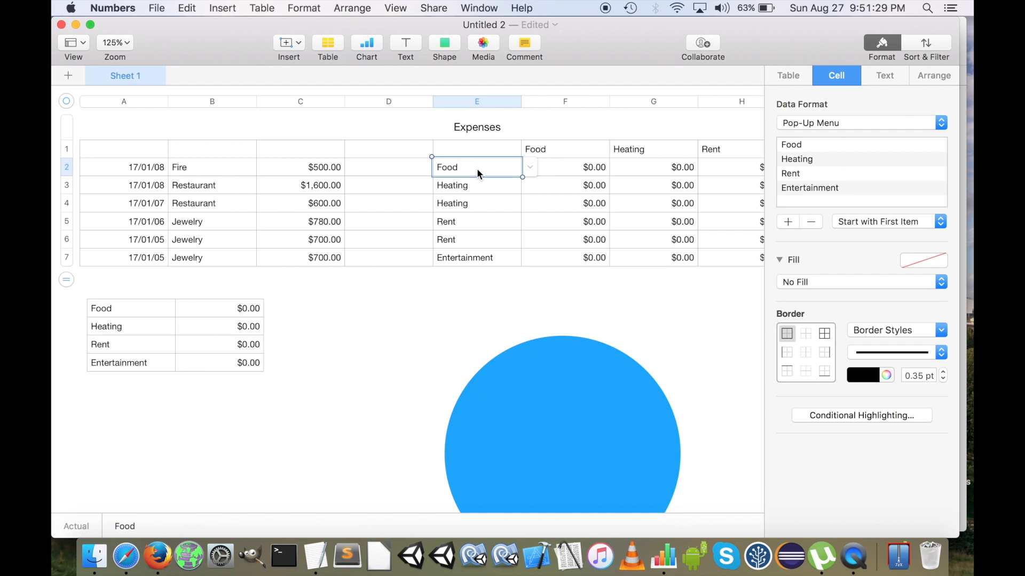
Fill cells D2 to D7 of the Expenses table with slkdjalsdjk, asdaskjdhaksd, asdjasgdja, dakjshdaksjdh, asdhkajsd and asdhhjsdsh
left_click(387, 171)
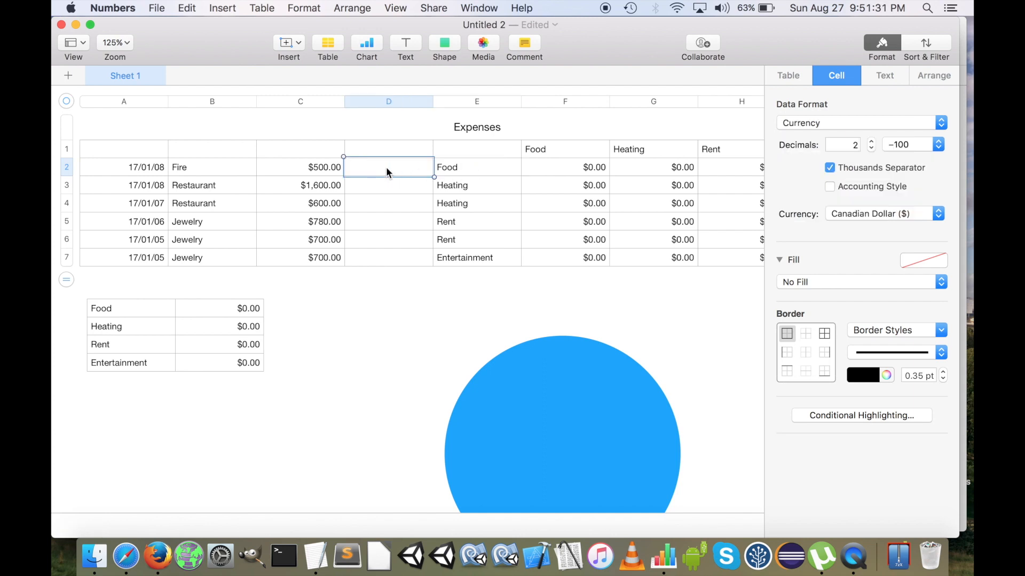
type("slkdjalsdjk")
key("Return")
type("asdaskjdhaksd")
key("Return")
type("asdjasgdja")
key("Return")
type("dakjshdaksjdh")
key("Return")
type("asdhkajsd")
key("Return")
type("asdhhjsdsh")
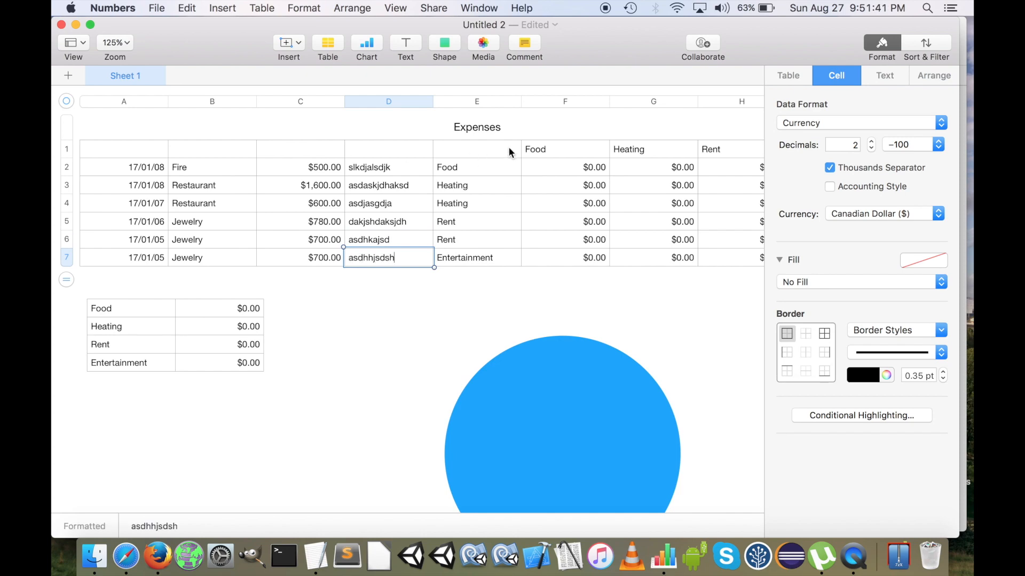
Set the column number in the first ADDRESS function of cell F2's formula in the Expenses table to 5
scroll(572, 173, "right", 3)
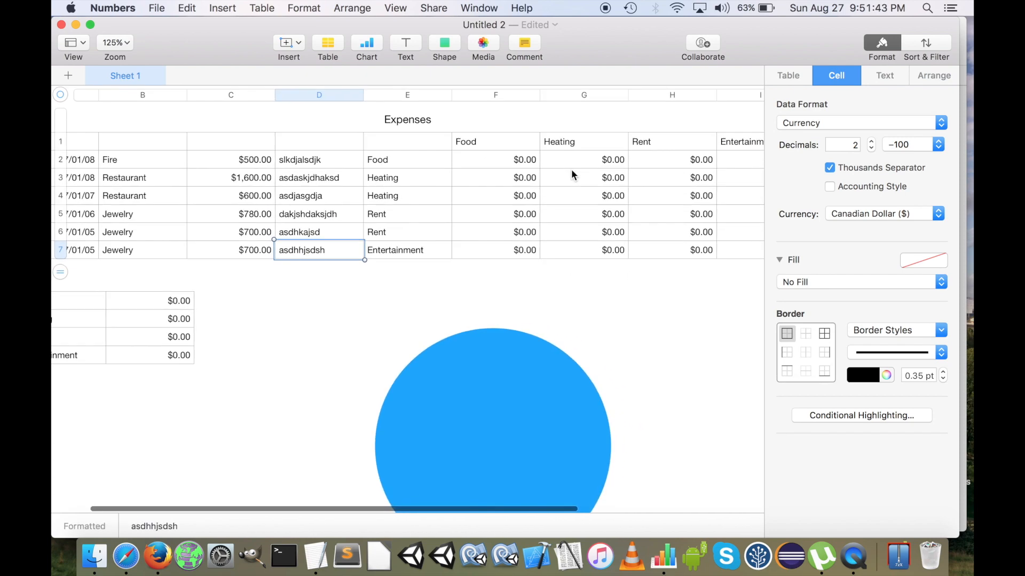
scroll(571, 168, "right", 2)
left_click(440, 159)
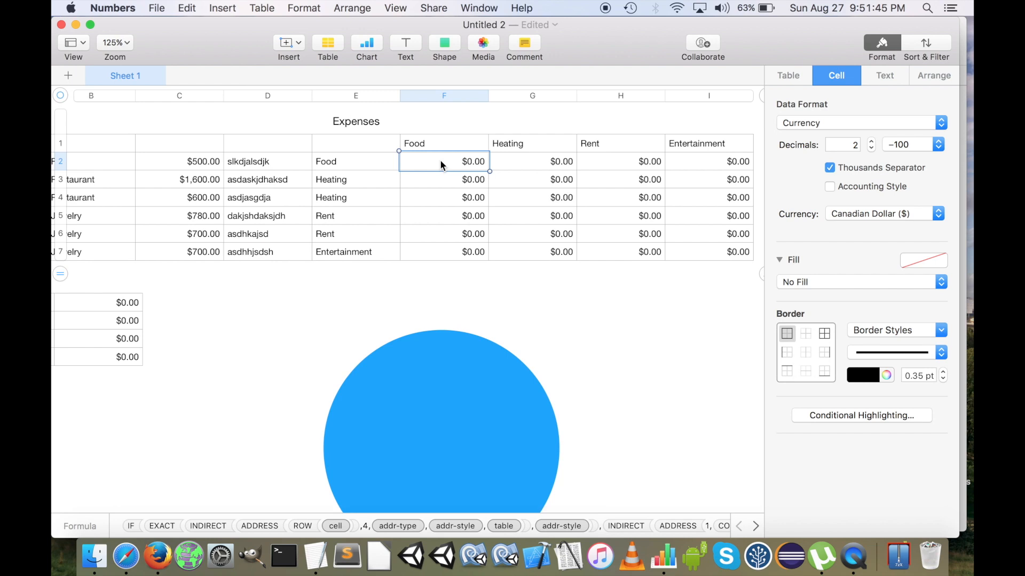
double_click(440, 159)
left_click(686, 162)
key("BackSpace")
type("5")
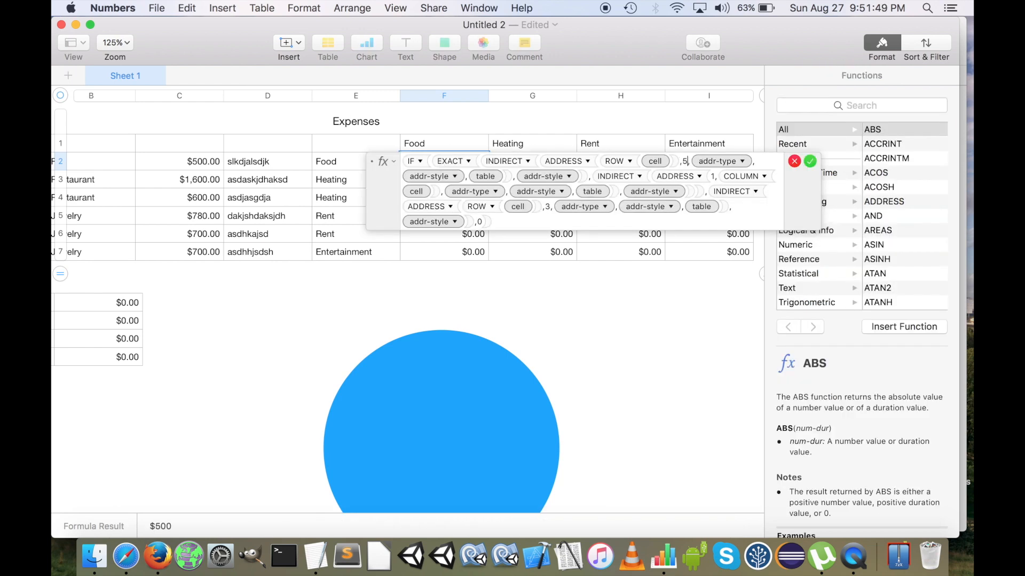
key("Return")
Copy the corrected formula from F2 to the whole category range F2 to I7 of the Expenses table
key("Up")
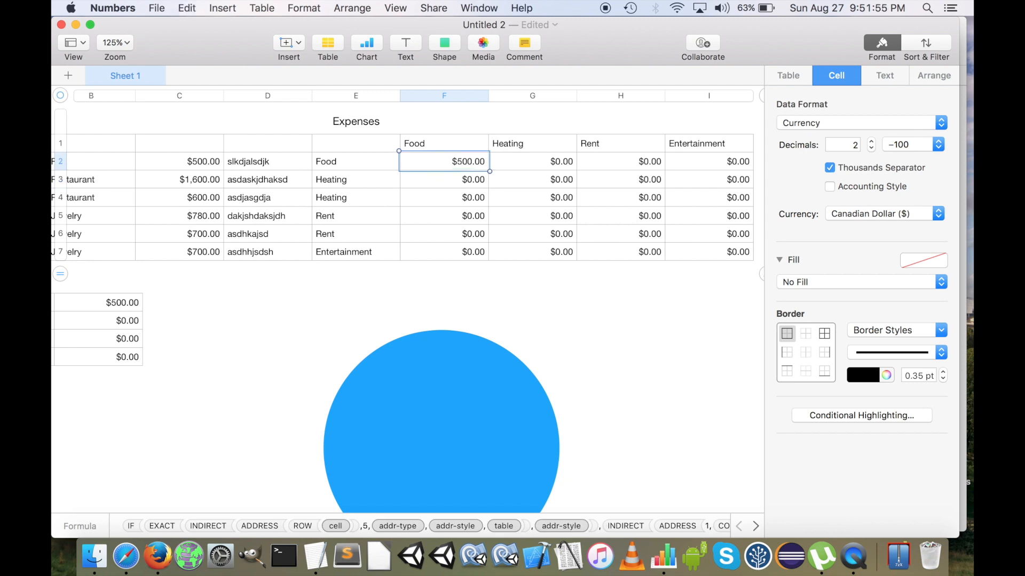
key("shift+Right")
key("shift+Right")
key("shift+Right")
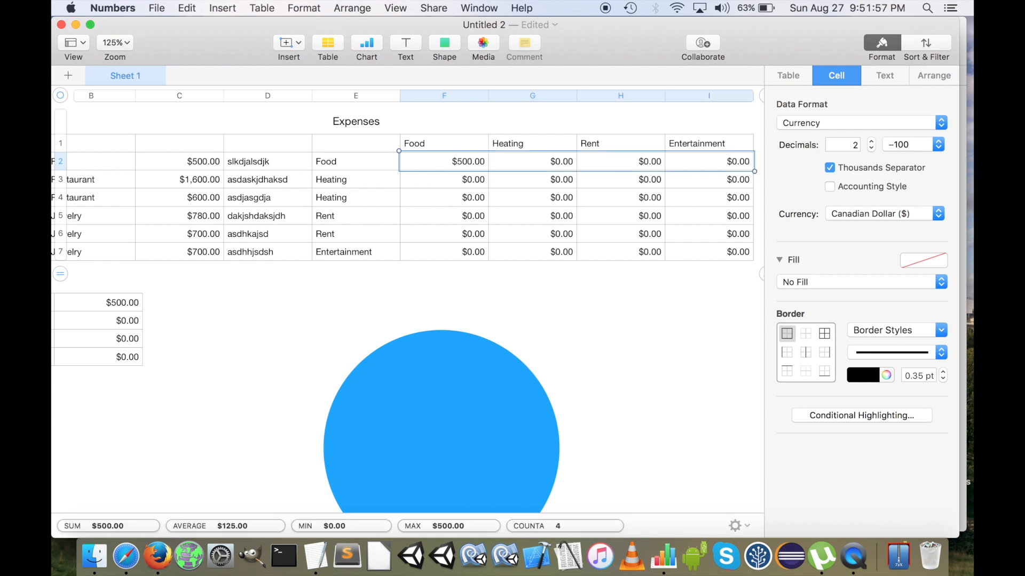
key("shift+Down")
key("shift+Down")
key("shift+Down")
key("shift+Down")
key("shift+Down")
type("$500.00\t$0.00\t$0.00\t$0.00 $0.00\t$1,600.00\t$0.00\t$0.00 $0.00\t$600.00\t$0.00\t$0.00 $0.00\t$0.00\t$780.00\t$0.00 $0.00\t$0.00\t$700.00\t$0.00 $0.00\t$0.00\t$0.00\t$700.00")
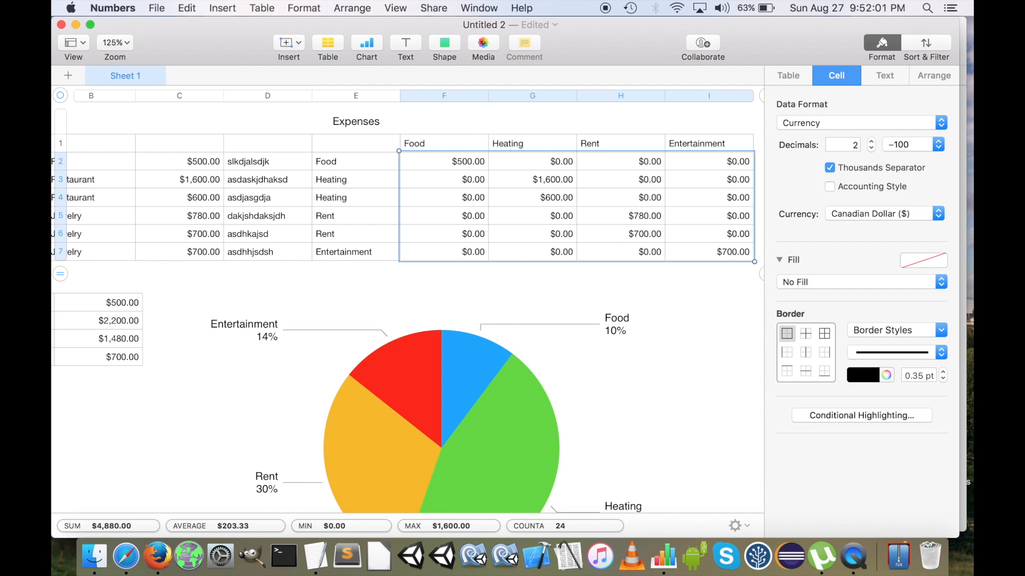
Examine the column number in the first ADDRESS function of cell F2's formula, leaving the formula unedited
left_click(467, 161)
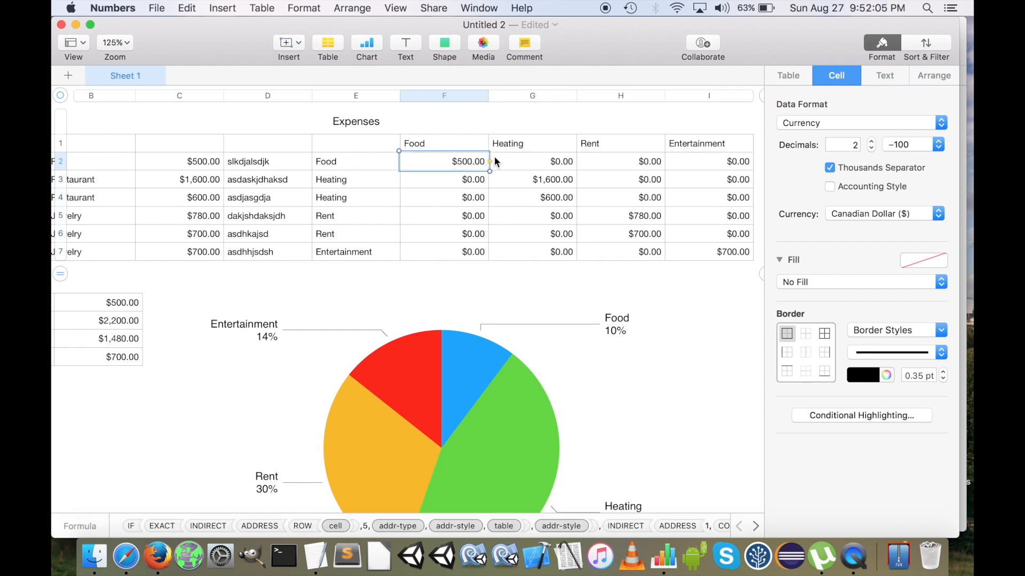
double_click(460, 163)
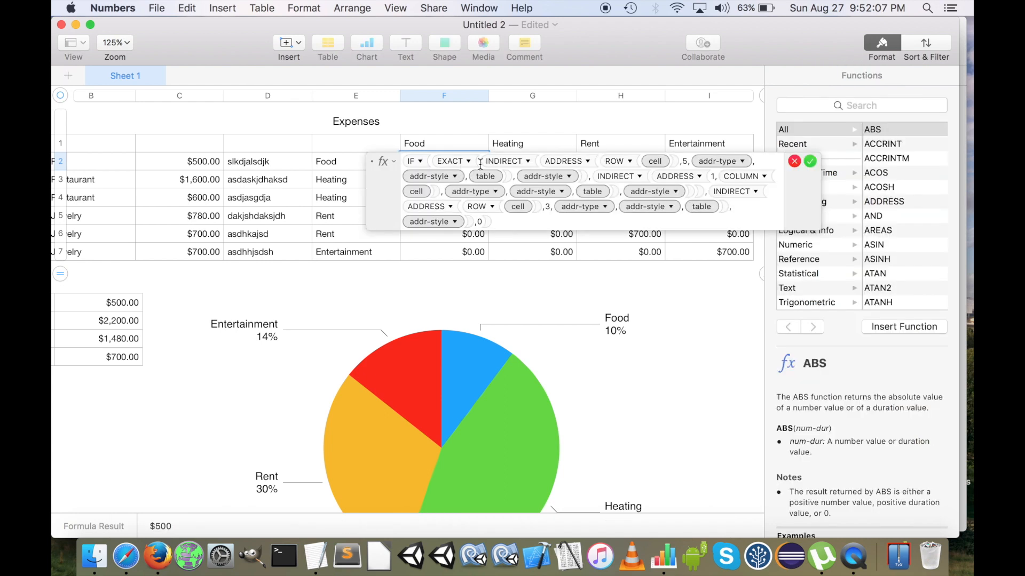
left_click(688, 162)
left_click(793, 160)
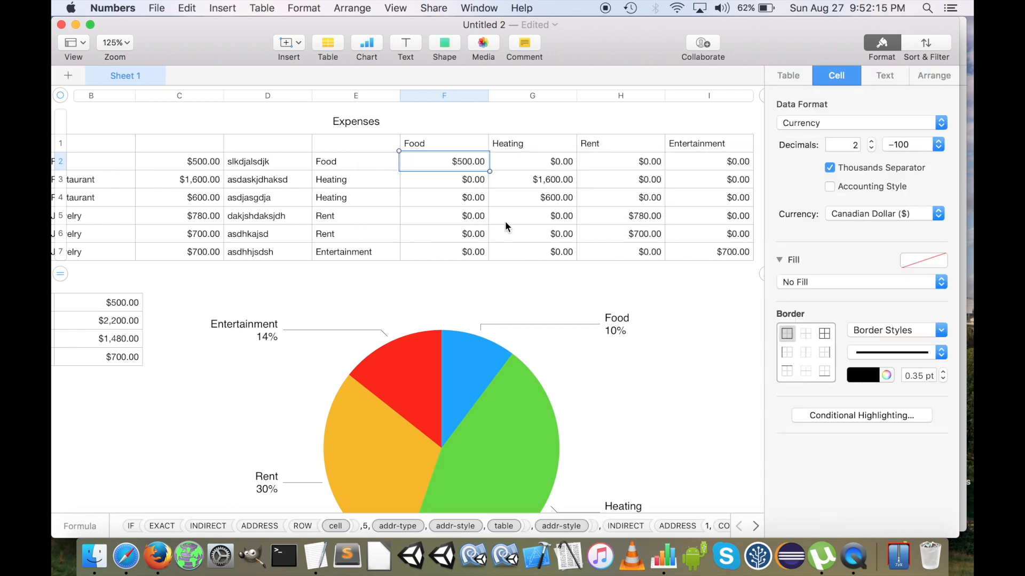
Review the Expenses table, the category totals and the pie chart across the sheet
scroll(505, 221, "left", 5)
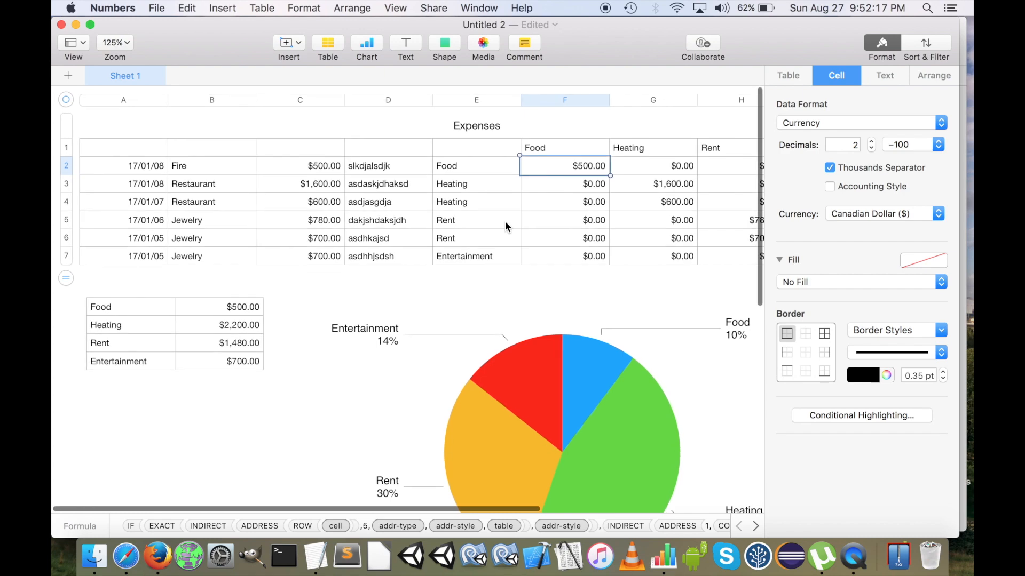
scroll(505, 222, "down", 3)
scroll(504, 222, "right", 3)
scroll(505, 222, "up", 3)
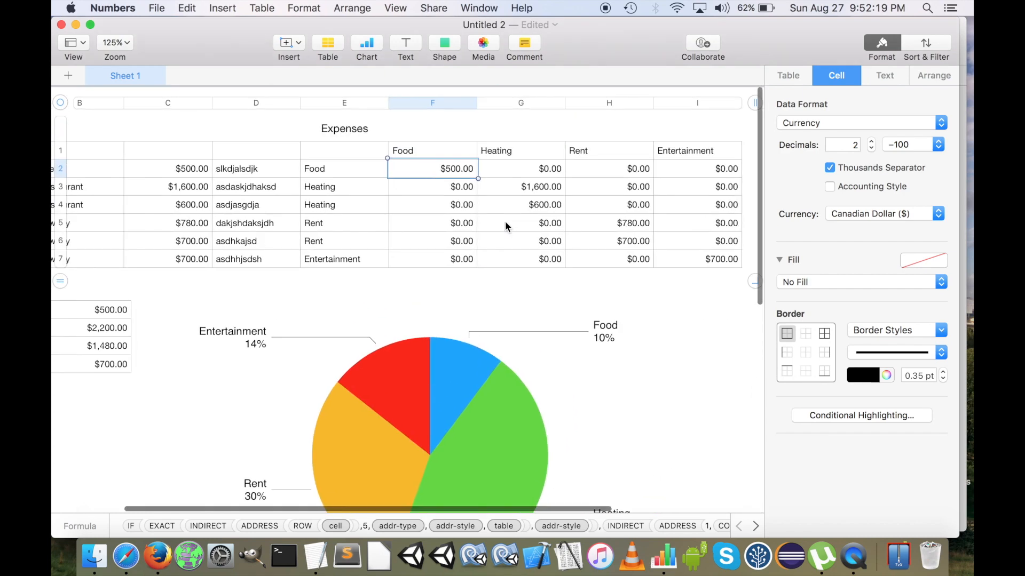
scroll(505, 226, "left", 5)
scroll(506, 226, "down", 4)
scroll(506, 226, "right", 1)
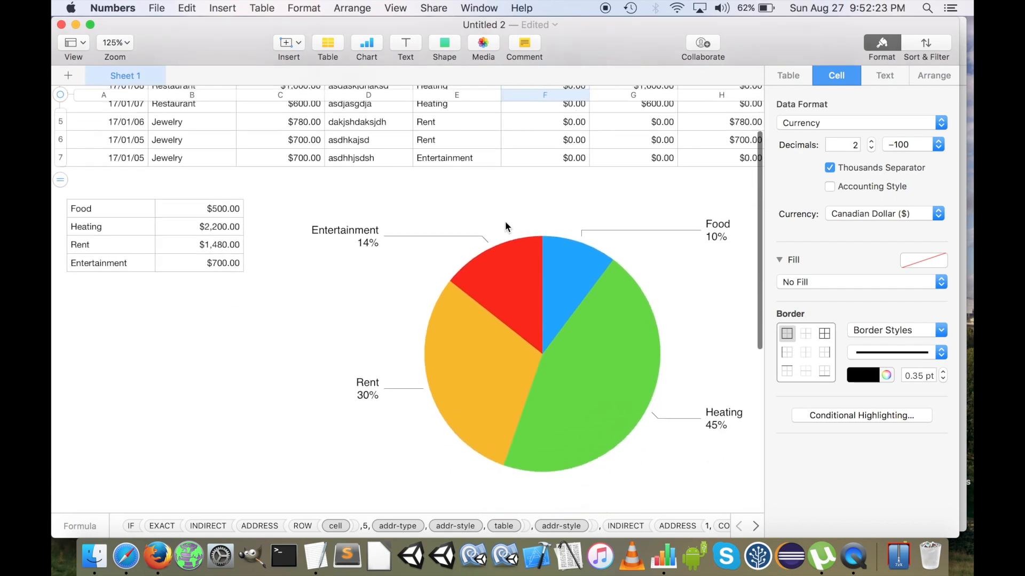
scroll(505, 225, "right", 8)
scroll(505, 226, "up", 1)
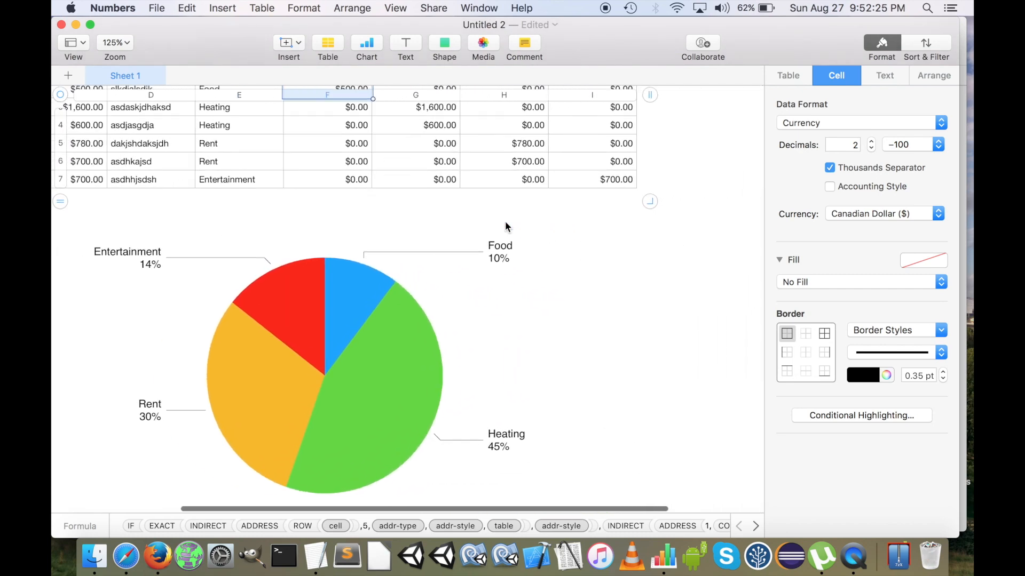
scroll(505, 226, "left", 8)
scroll(504, 226, "up", 2)
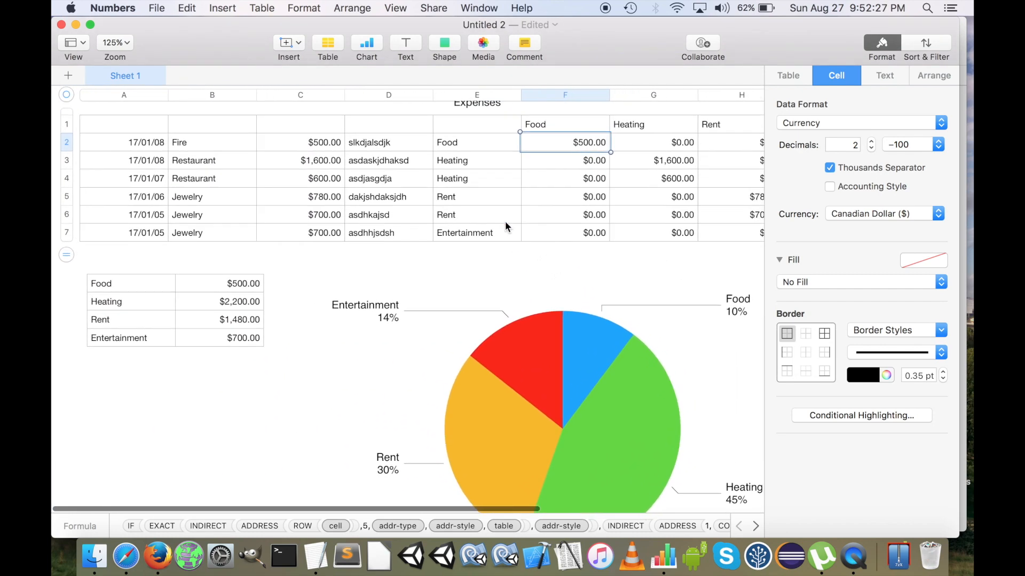
scroll(505, 227, "up", 1)
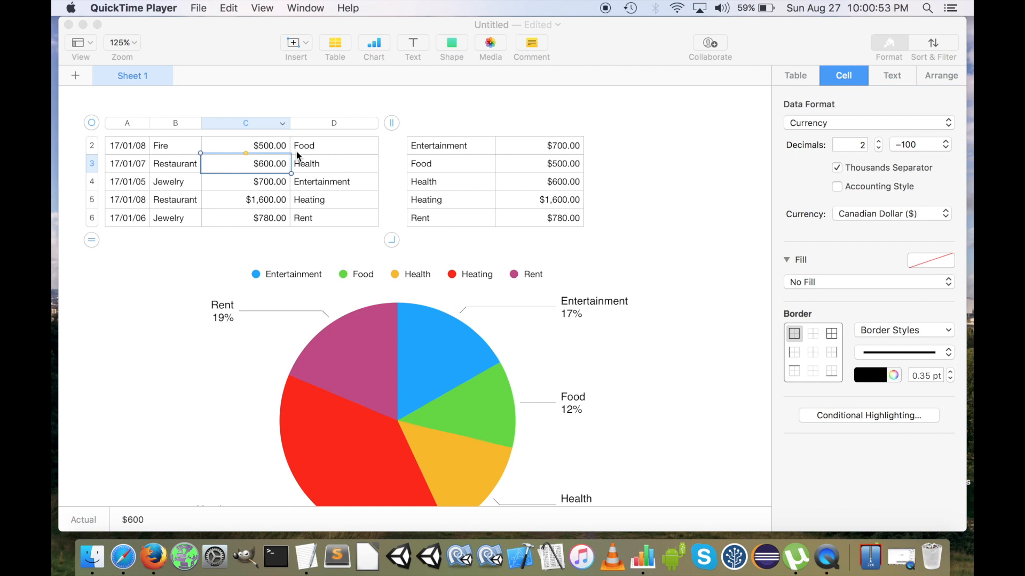
left_click(139, 158)
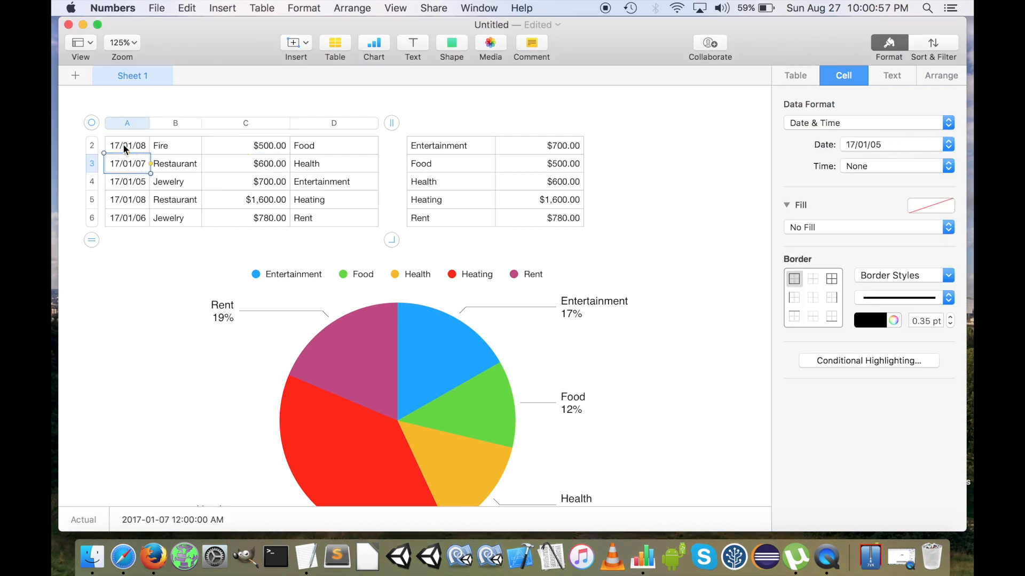
left_click(203, 151)
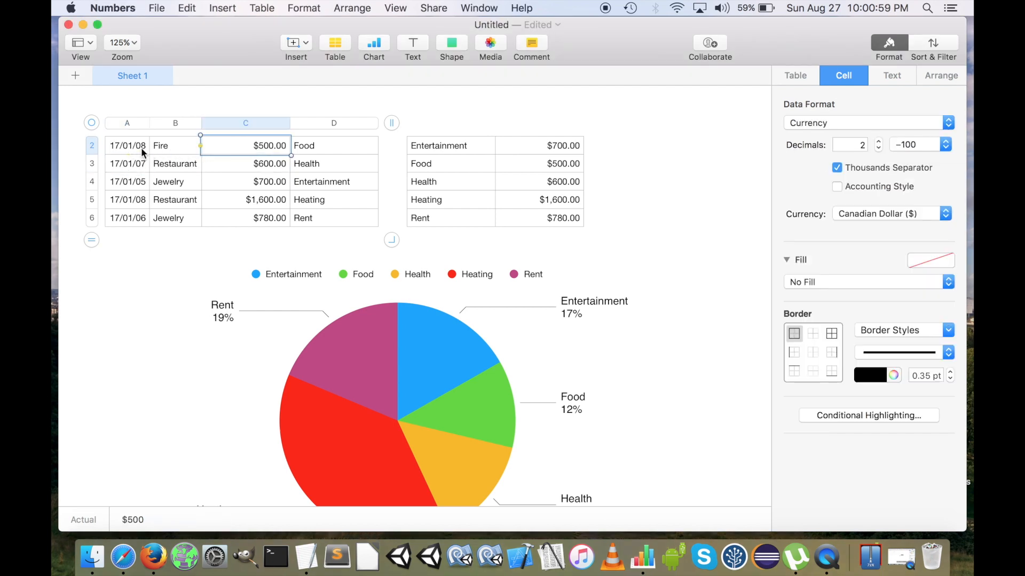
left_click_drag(460, 152, 546, 225)
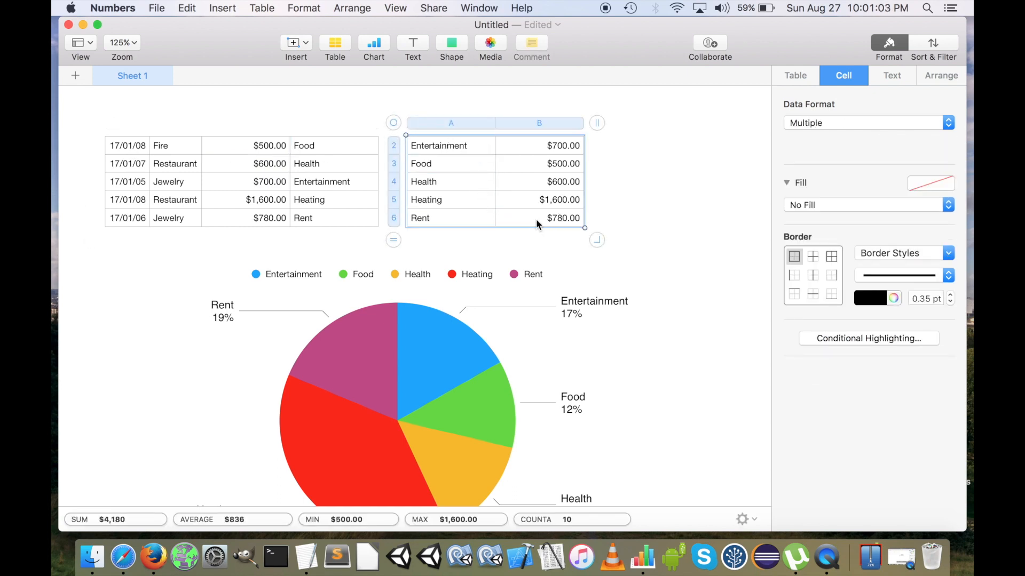
left_click(130, 143)
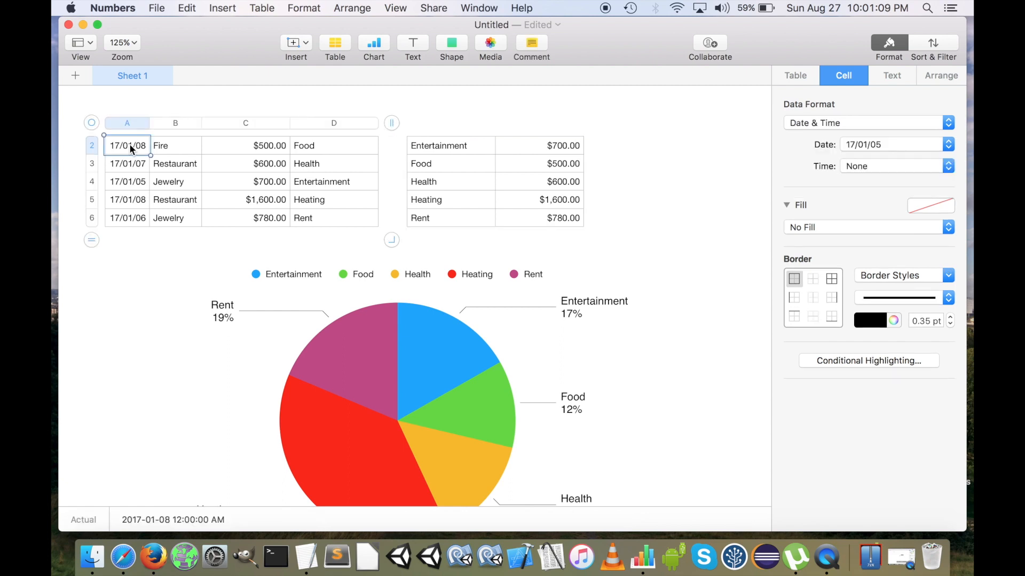
key("super+a")
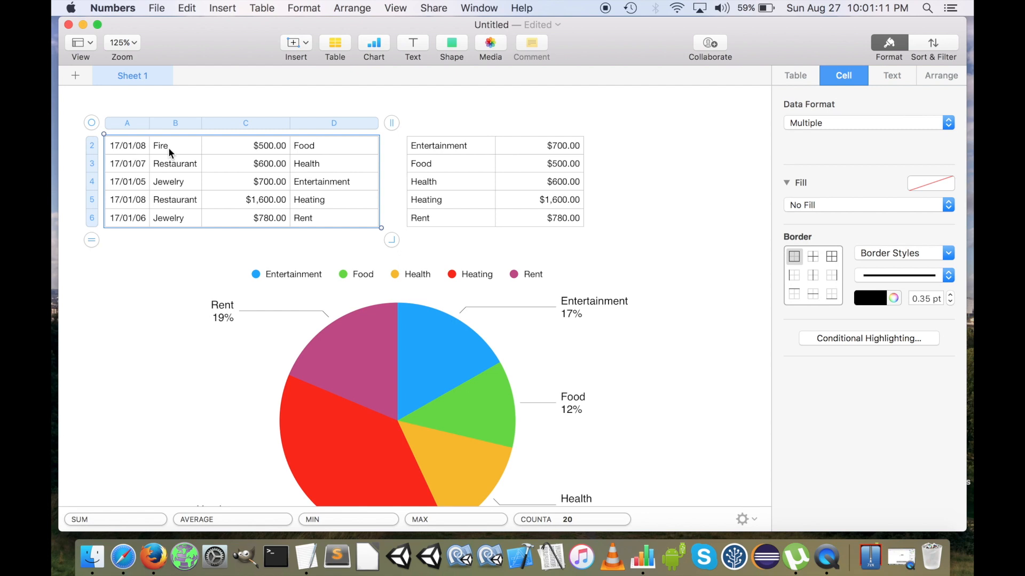
left_click(190, 7)
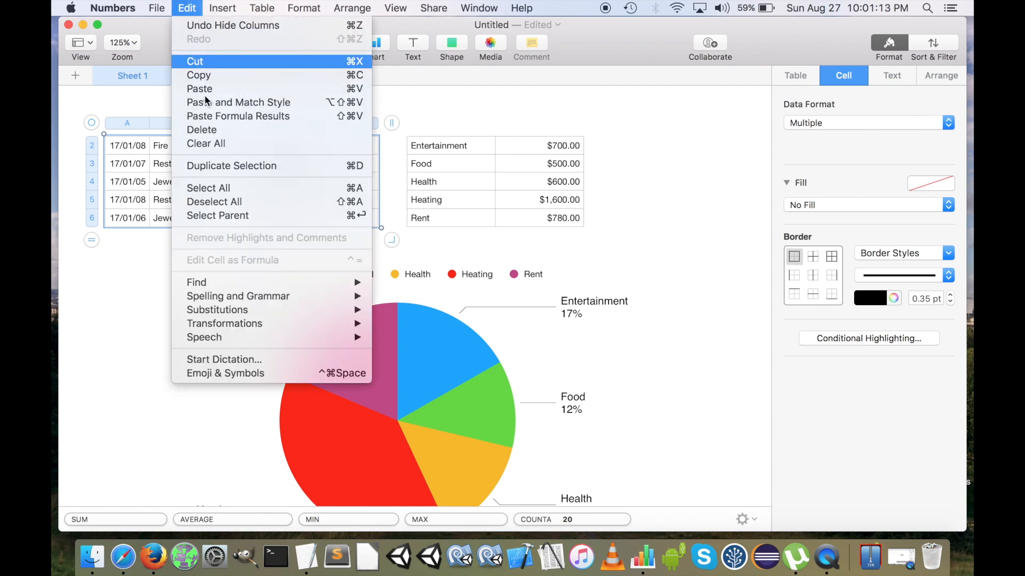
left_click(236, 189)
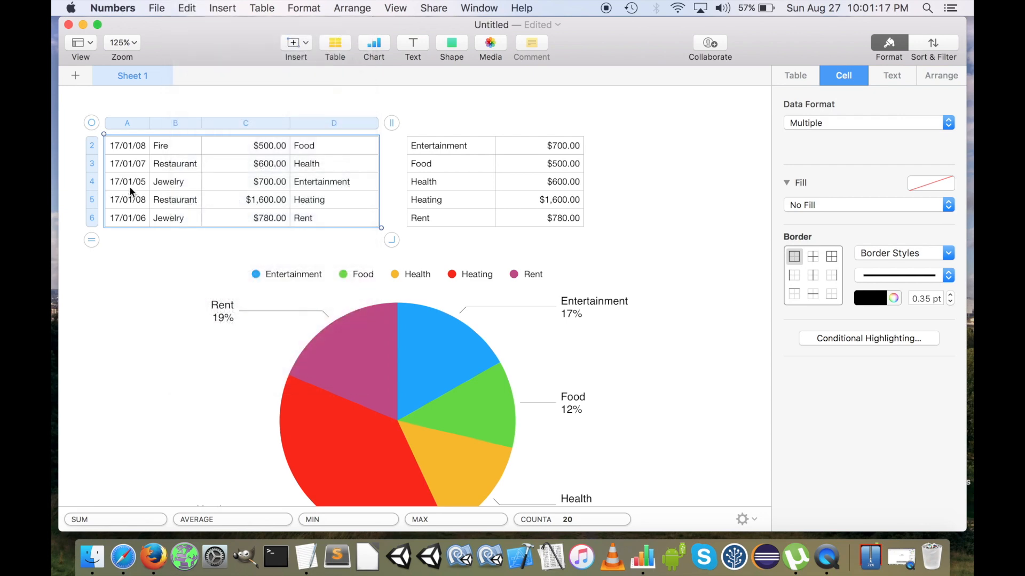
left_click(169, 168)
left_click(127, 122)
left_click(143, 123)
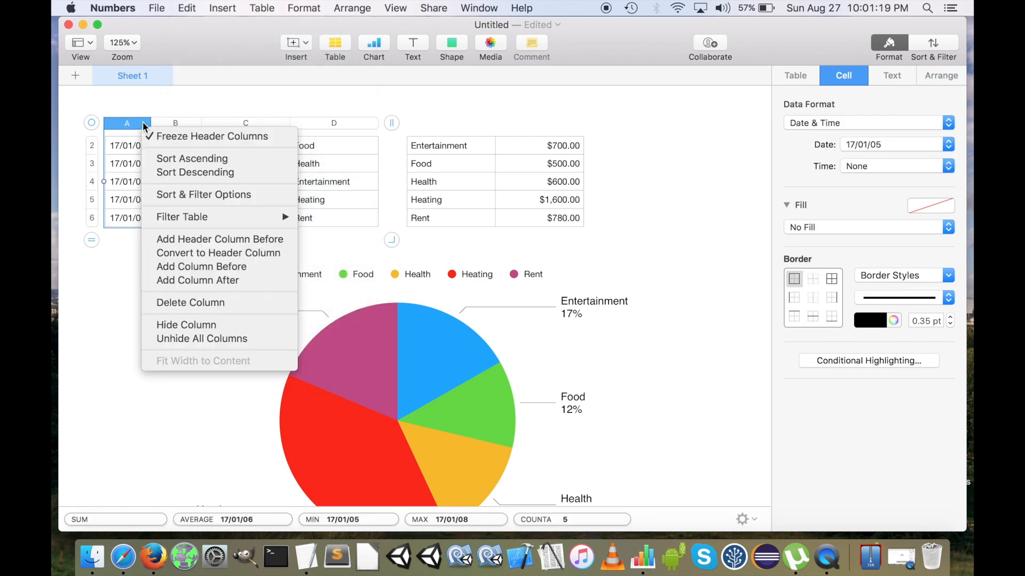
key("Escape")
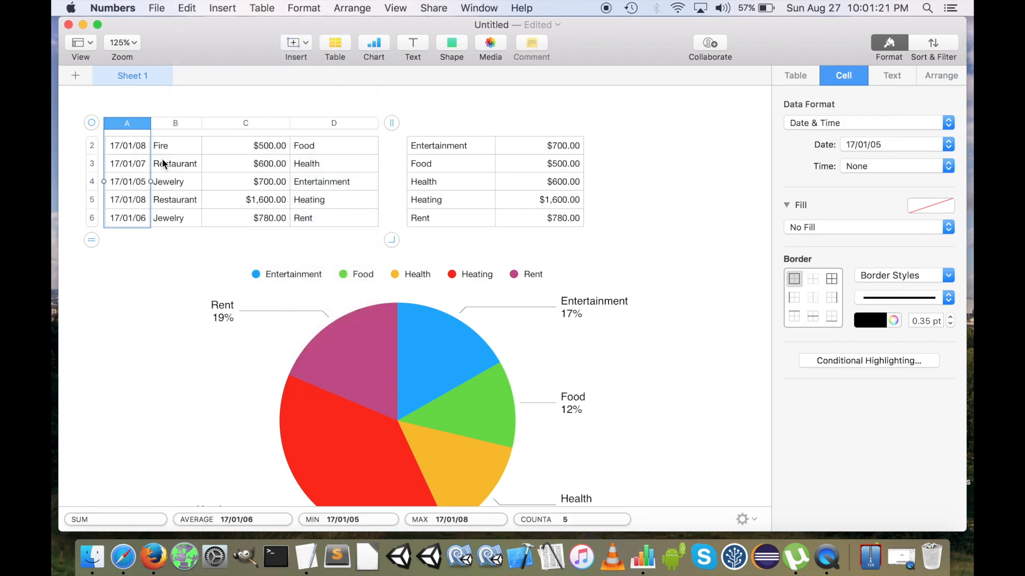
Sort all rows of the expense table in ascending order by date column A
left_click(180, 147)
left_click(119, 147)
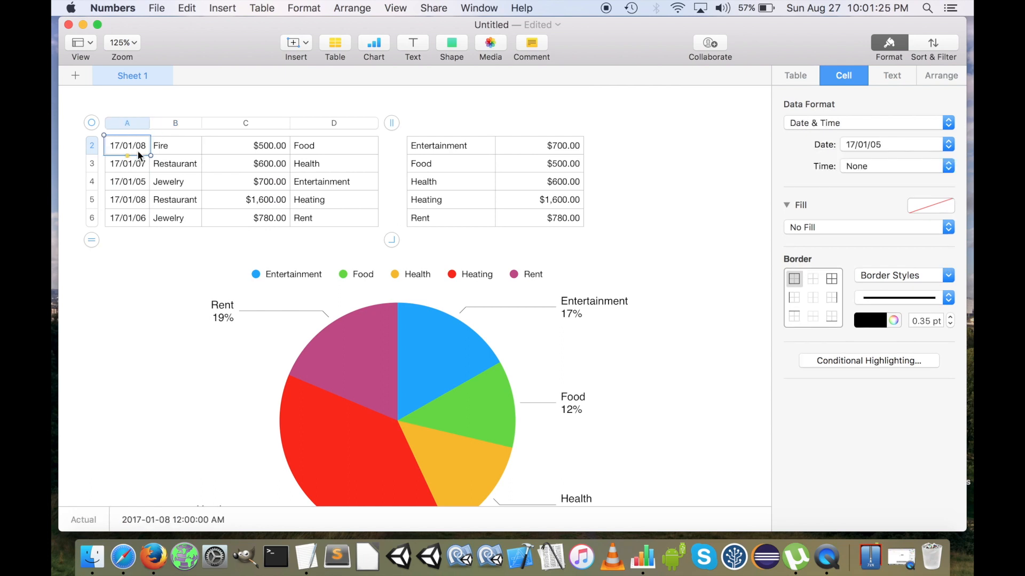
key("super+a")
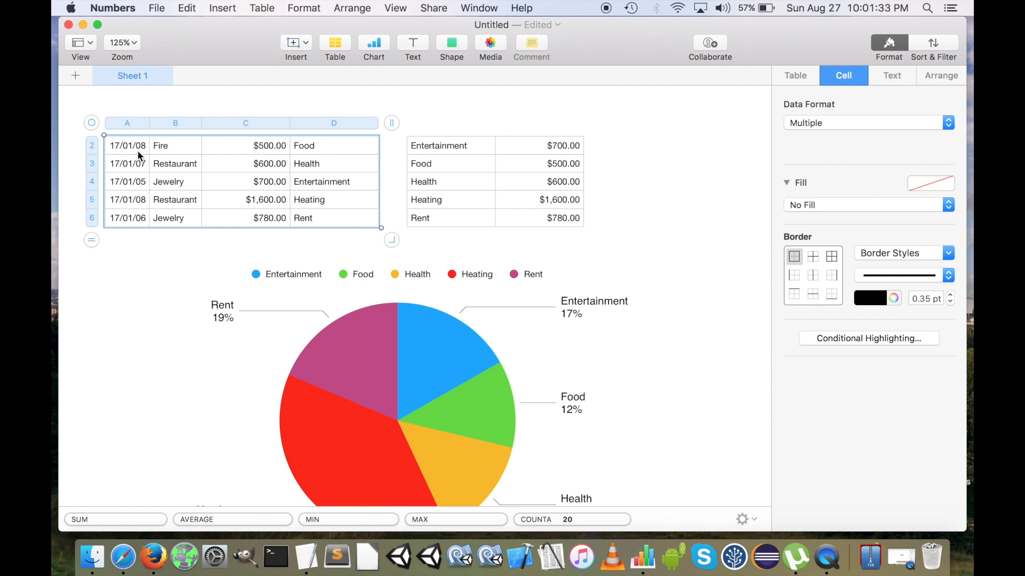
right_click(137, 154)
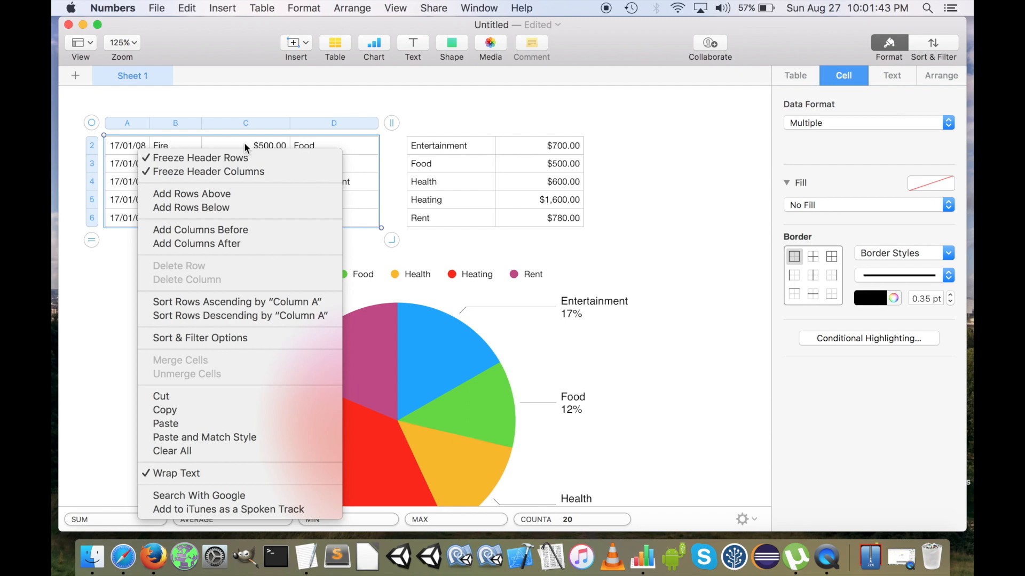
left_click(225, 302)
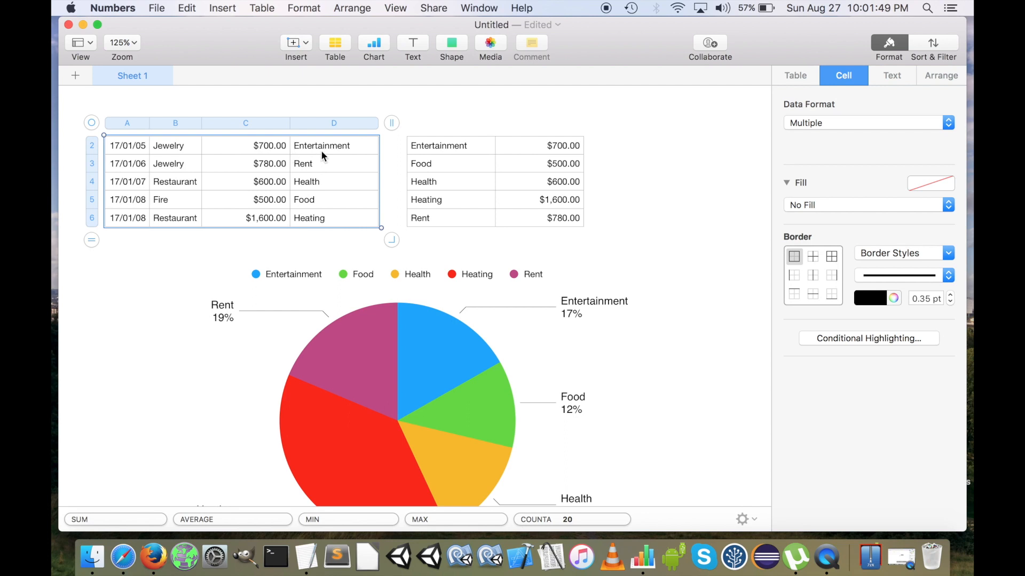
Change the category of the 17/01/07 Restaurant expense in cell D4 to Entertainment
left_click(334, 180)
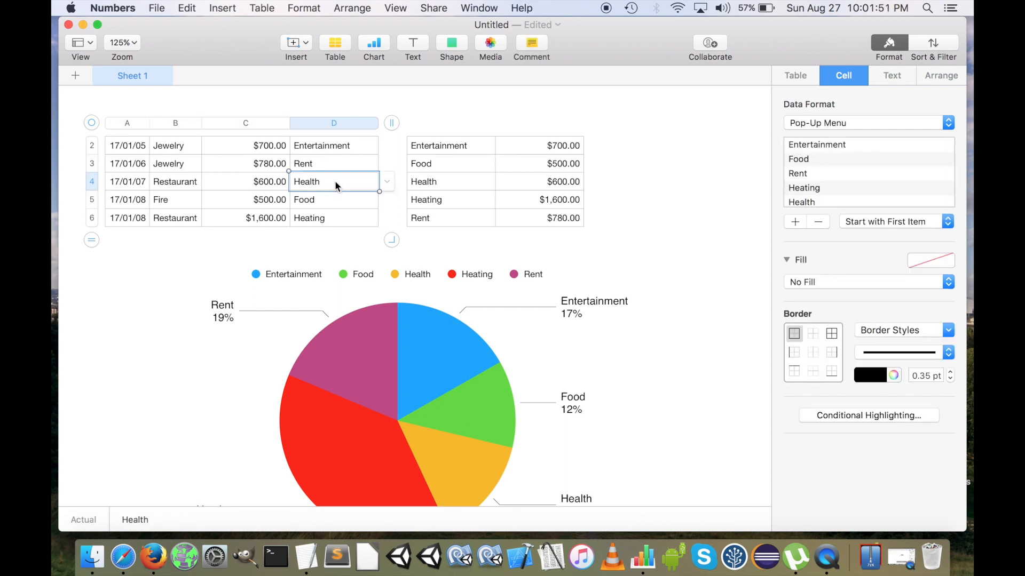
left_click(388, 182)
left_click(357, 126)
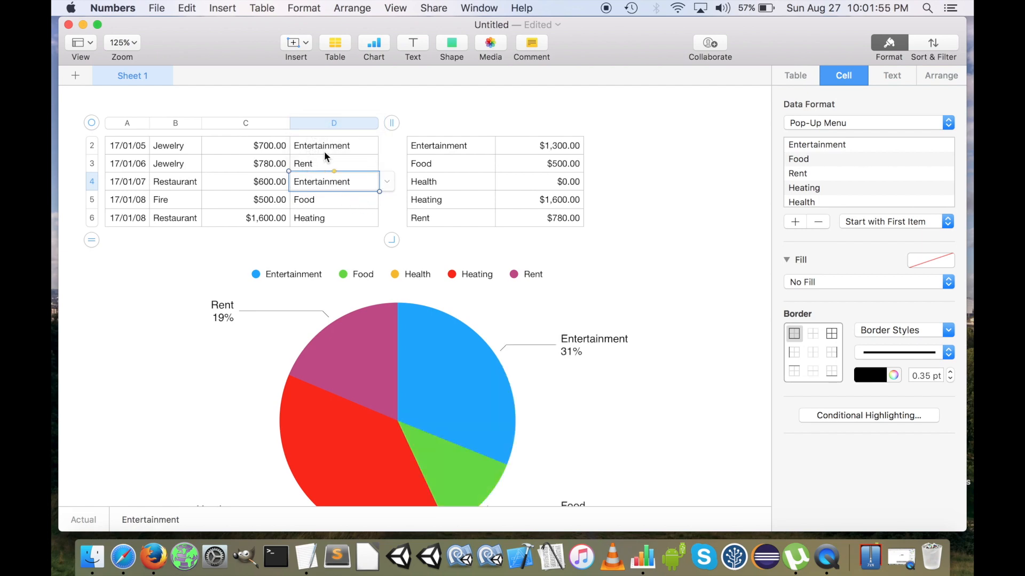
Sort all rows of the expense table in descending order by category column D
left_click_drag(137, 148, 338, 245)
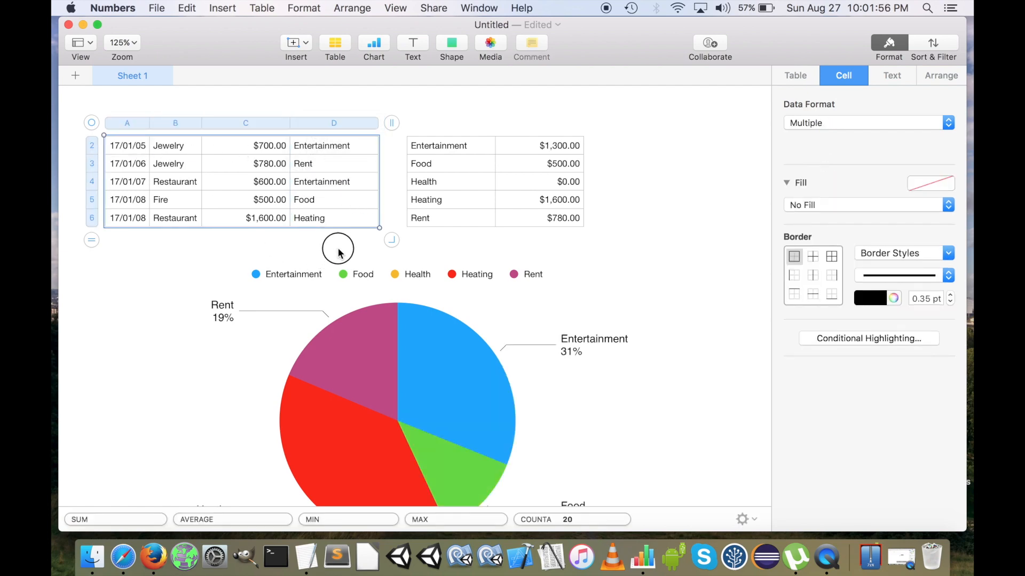
right_click(334, 187)
left_click(434, 330)
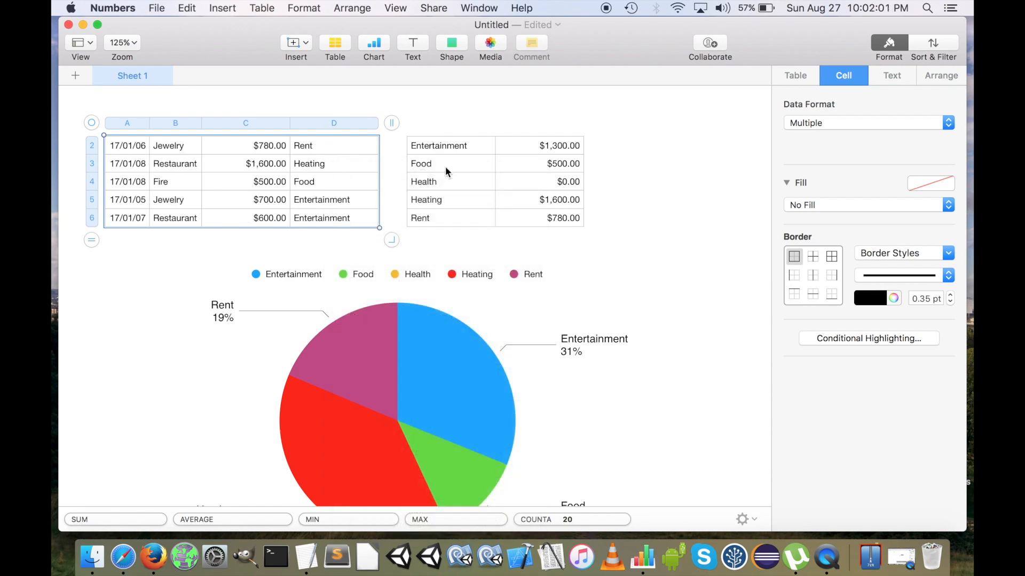
Sort all rows of the category totals table in descending order by category column A and check the pie chart
left_click_drag(427, 158, 527, 219)
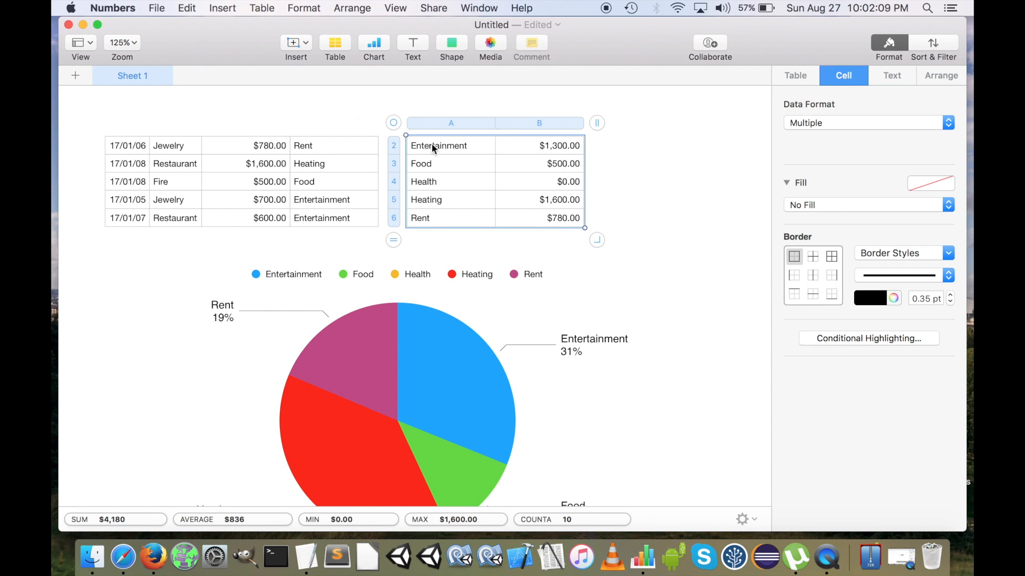
left_click(481, 174)
left_click(445, 146)
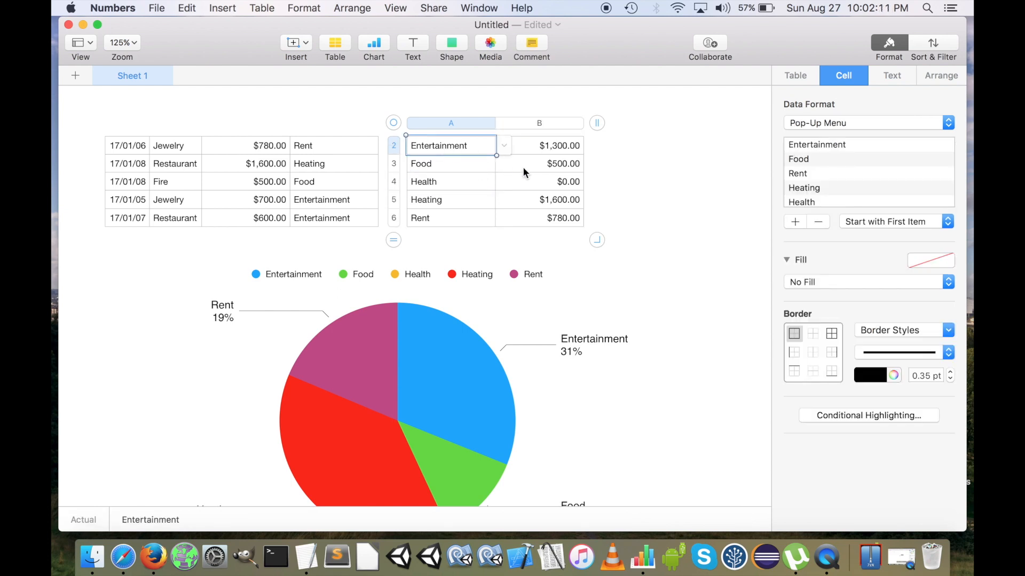
key("super+a")
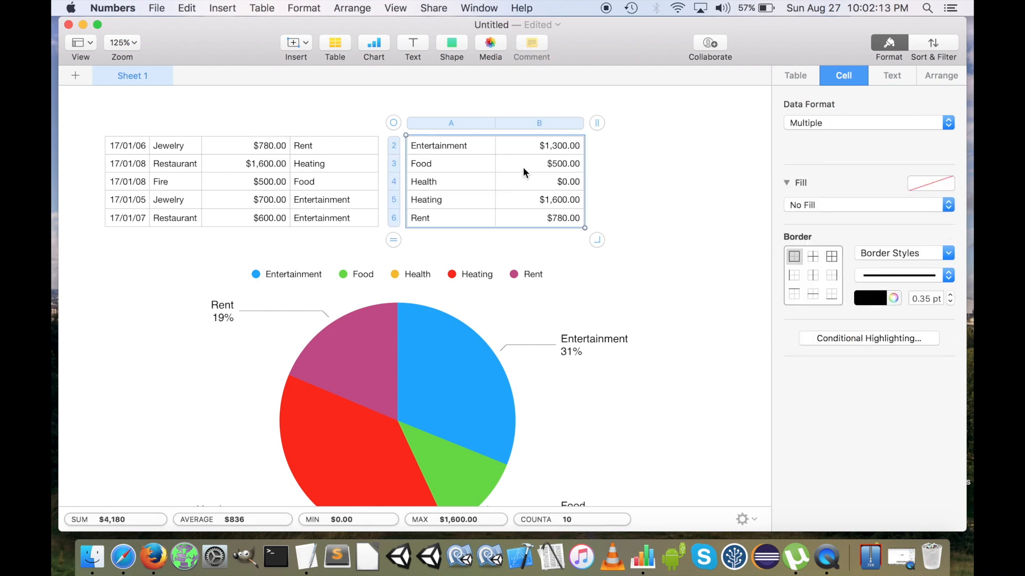
right_click(447, 161)
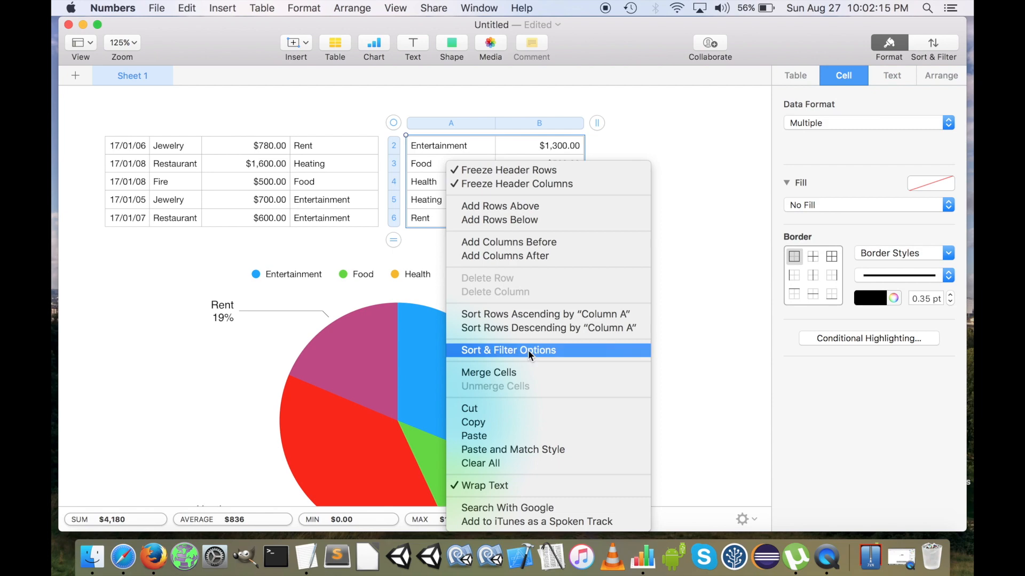
left_click(534, 328)
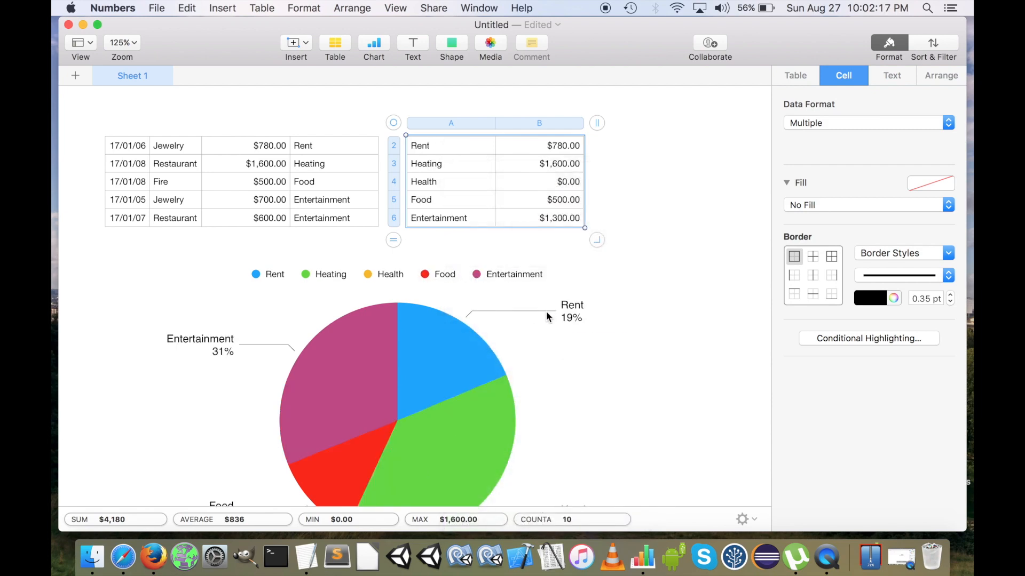
scroll(432, 276, "down", 2)
scroll(433, 275, "down", 3)
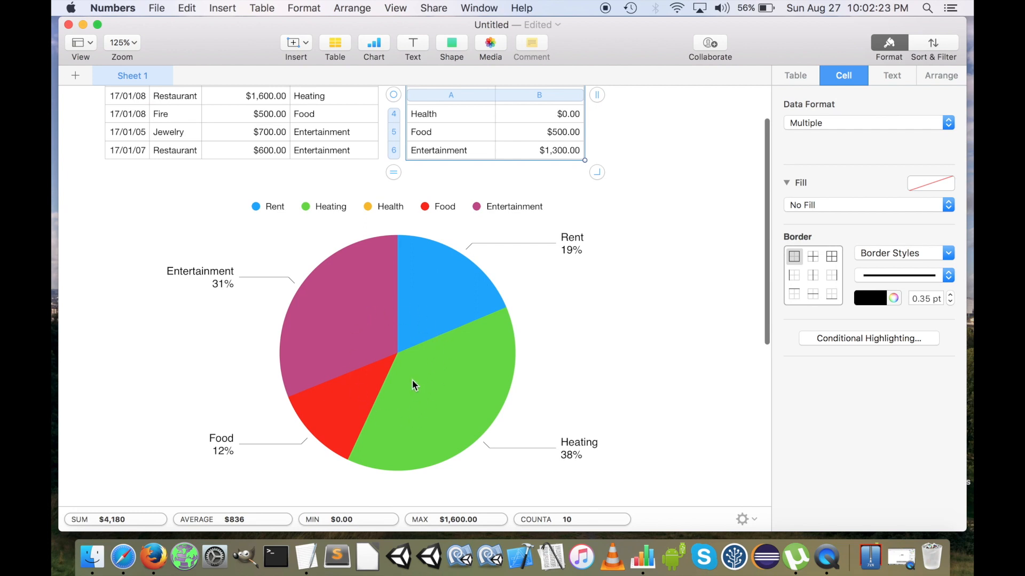
scroll(412, 379, "up", 4)
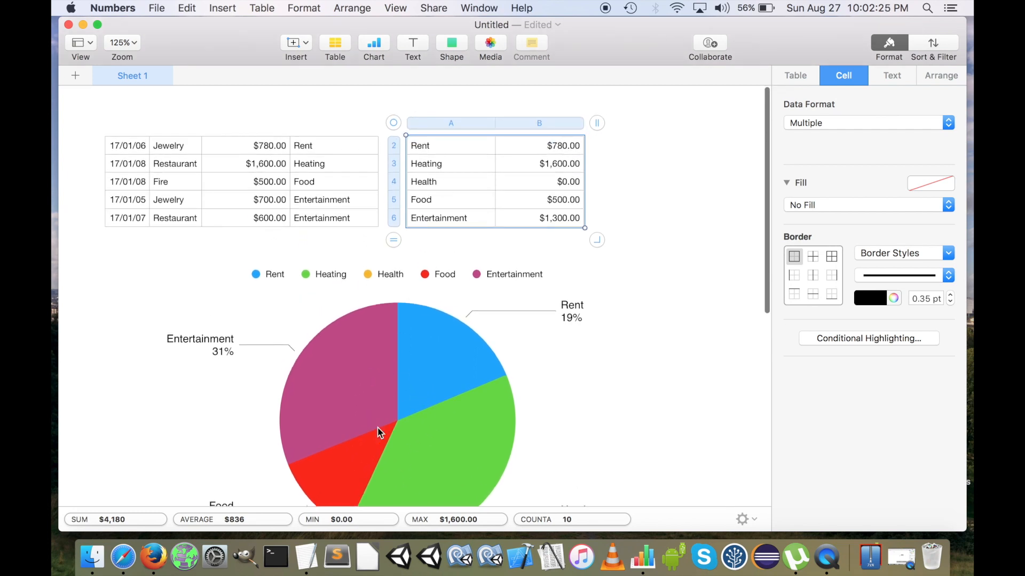
Sort all rows of the category totals table in ascending order by column A, check the pie chart and deselect the table
right_click(437, 168)
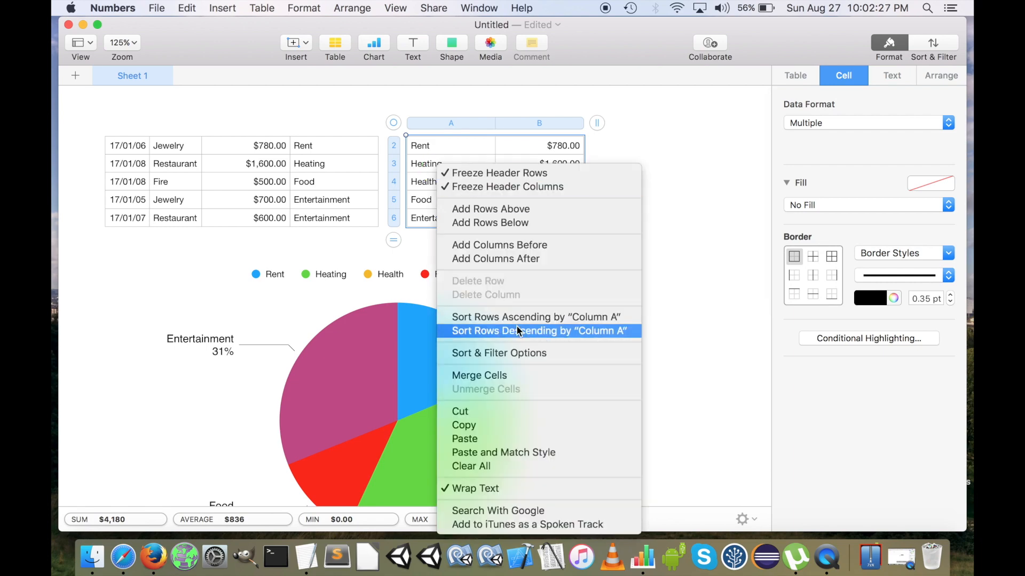
left_click(528, 317)
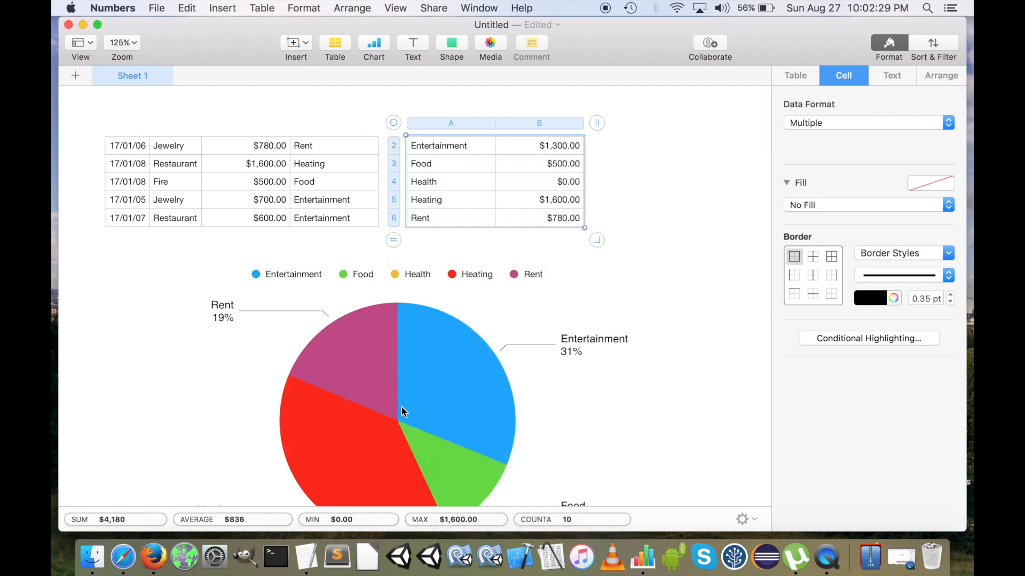
scroll(414, 406, "down", 3)
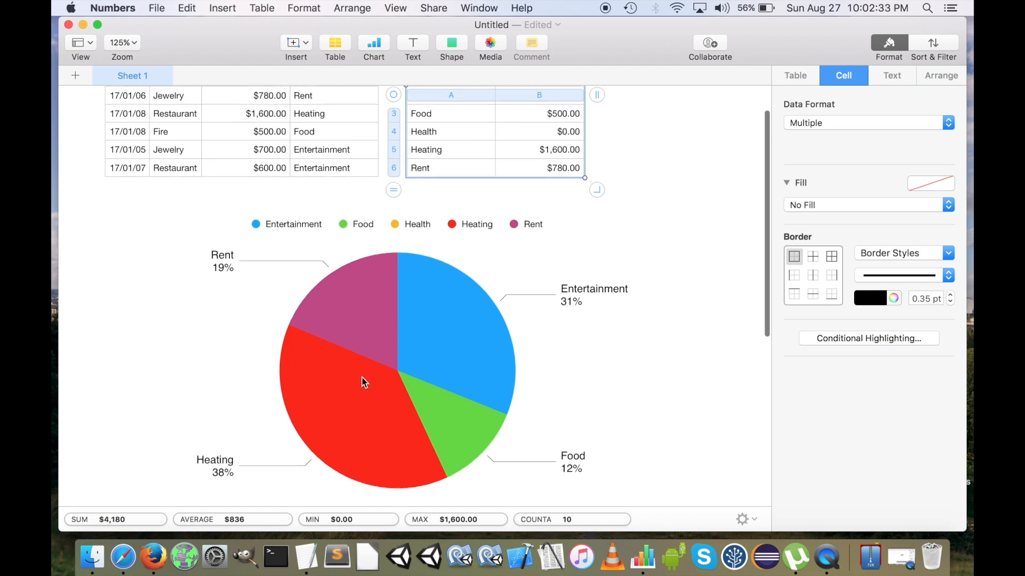
scroll(361, 377, "up", 3)
left_click(688, 179)
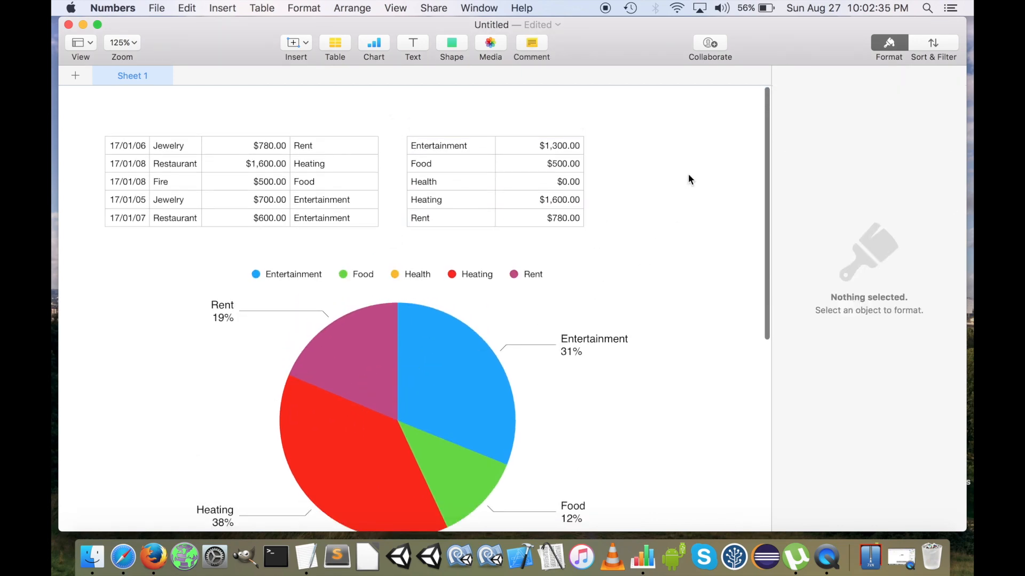